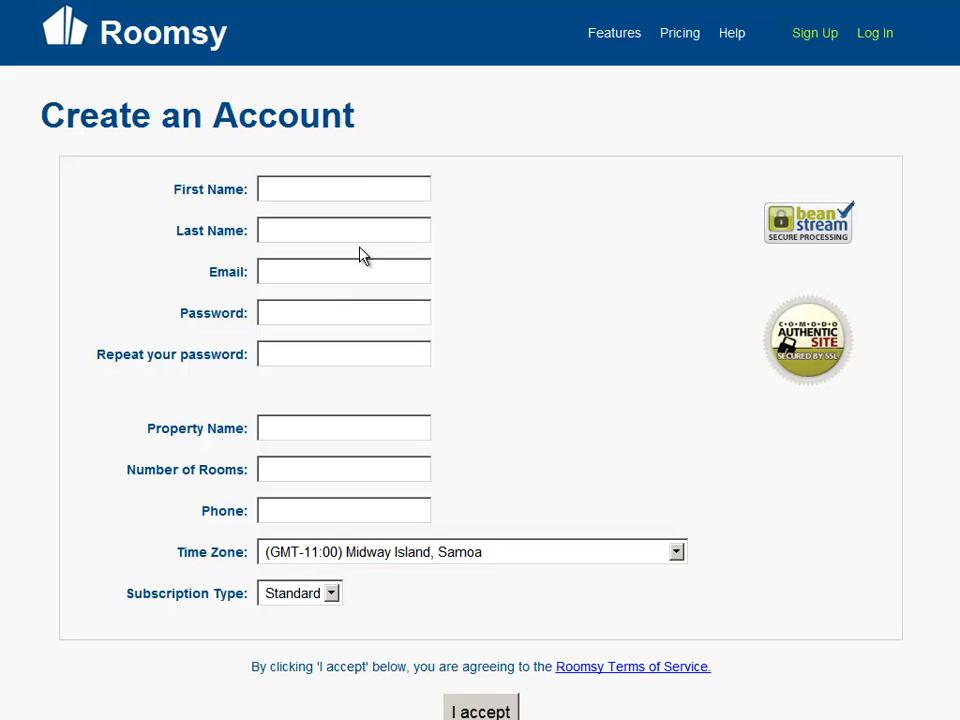
Step: Enter the account holder's first and last name in the sign-up form
left_click(348, 189)
type("John")
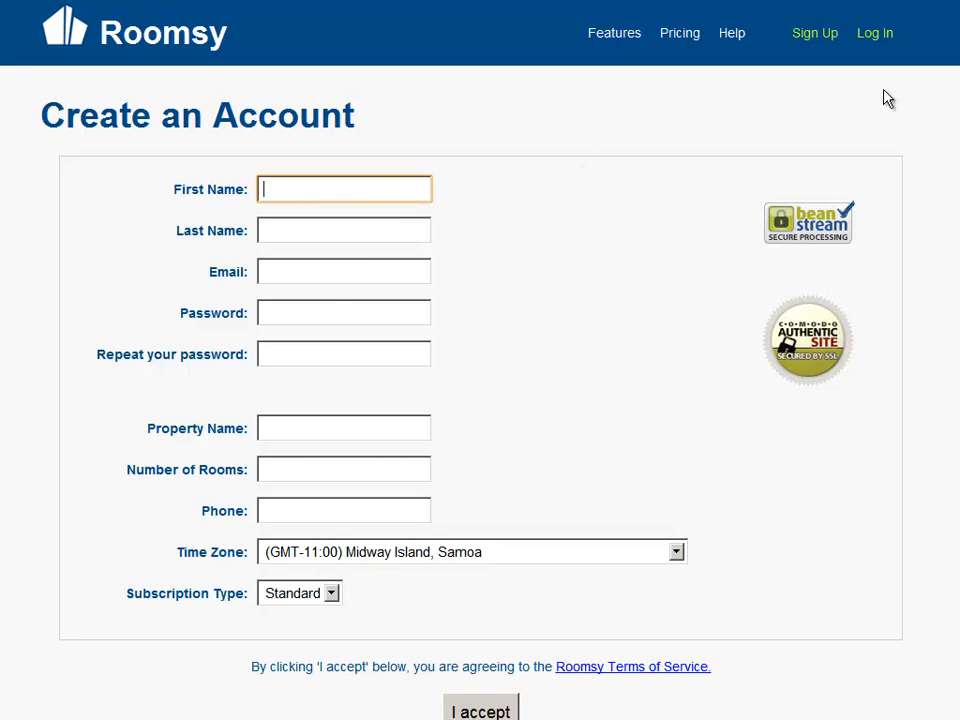
key("Tab")
type("Doe")
key("Tab")
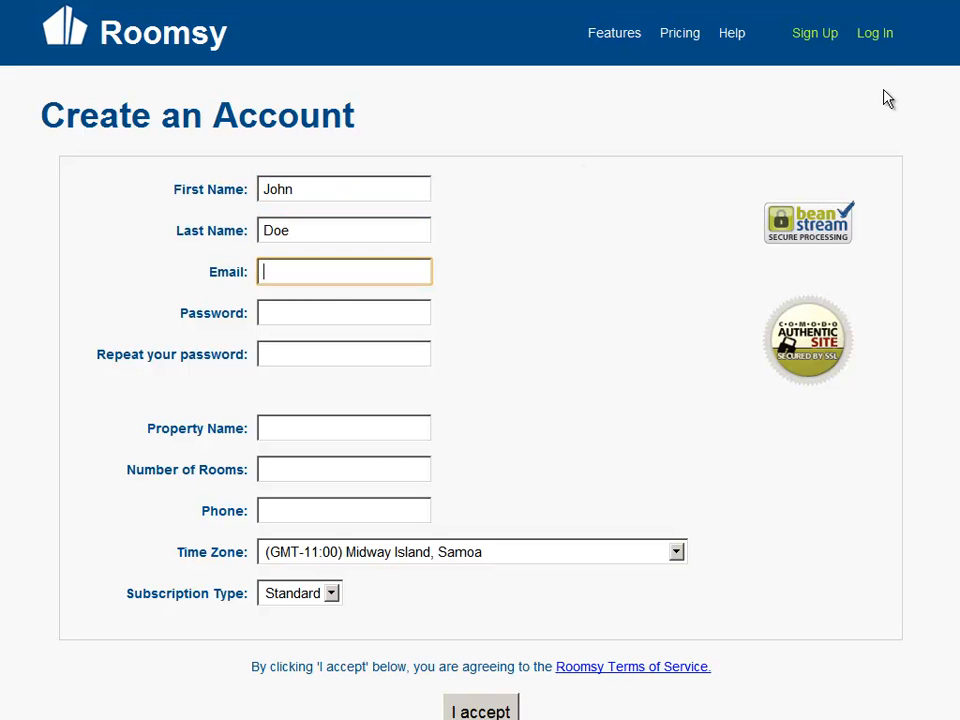
Step: Enter the account password and repeat it in the confirmation field
key("Tab")
type("****")
key("Tab")
type("****")
Step: Fill in the property name, set the number of rooms to 5, and enter the phone number
key("Tab")
type("John's hotel")
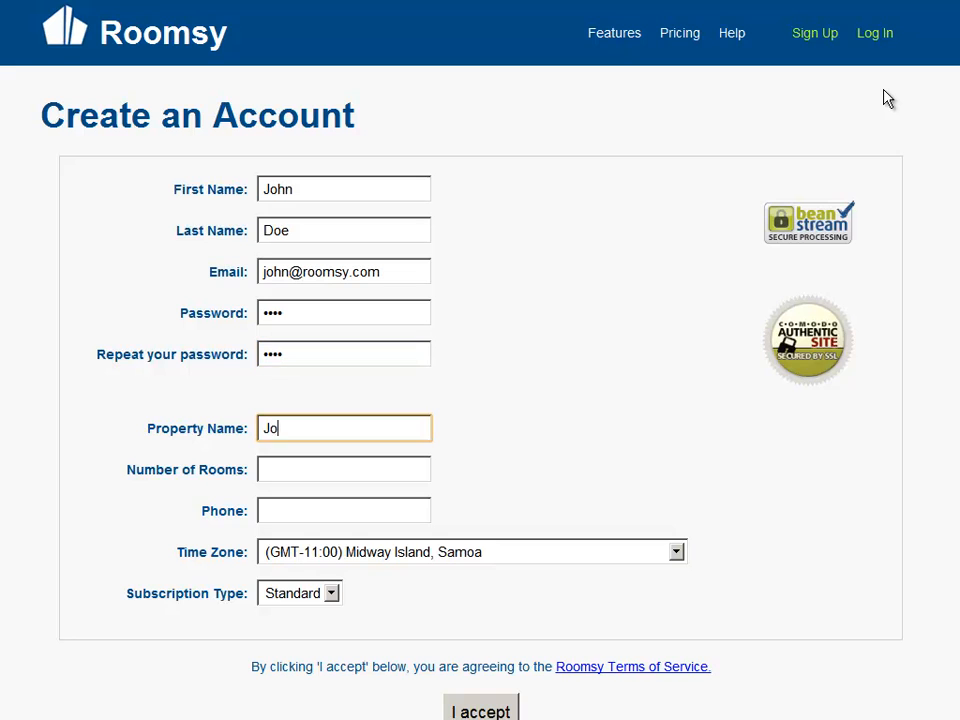
key("Tab")
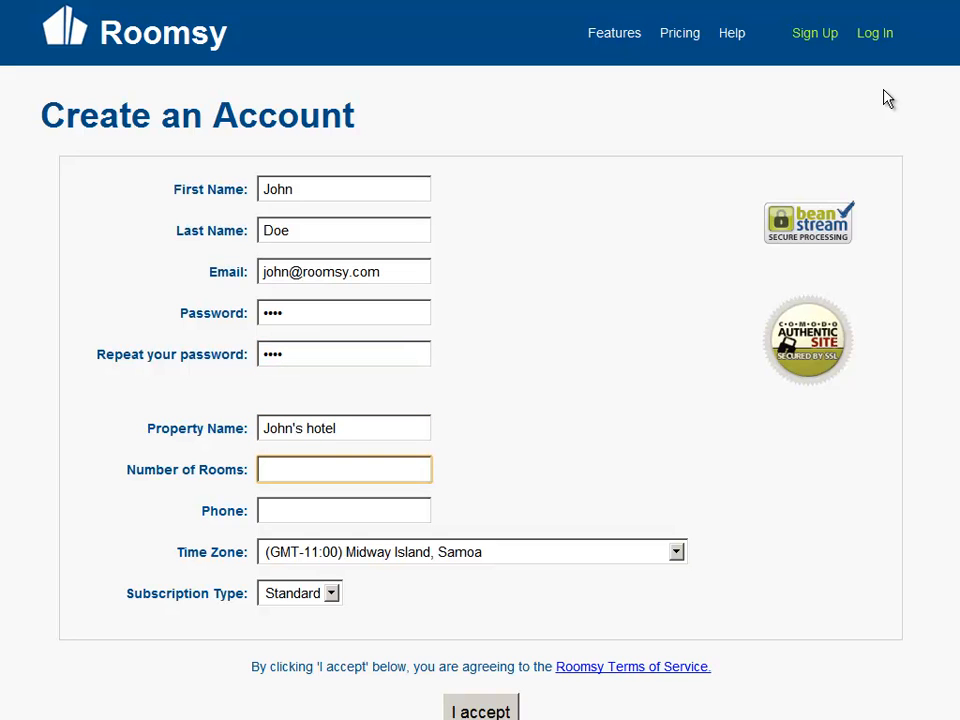
type("5")
key("Tab")
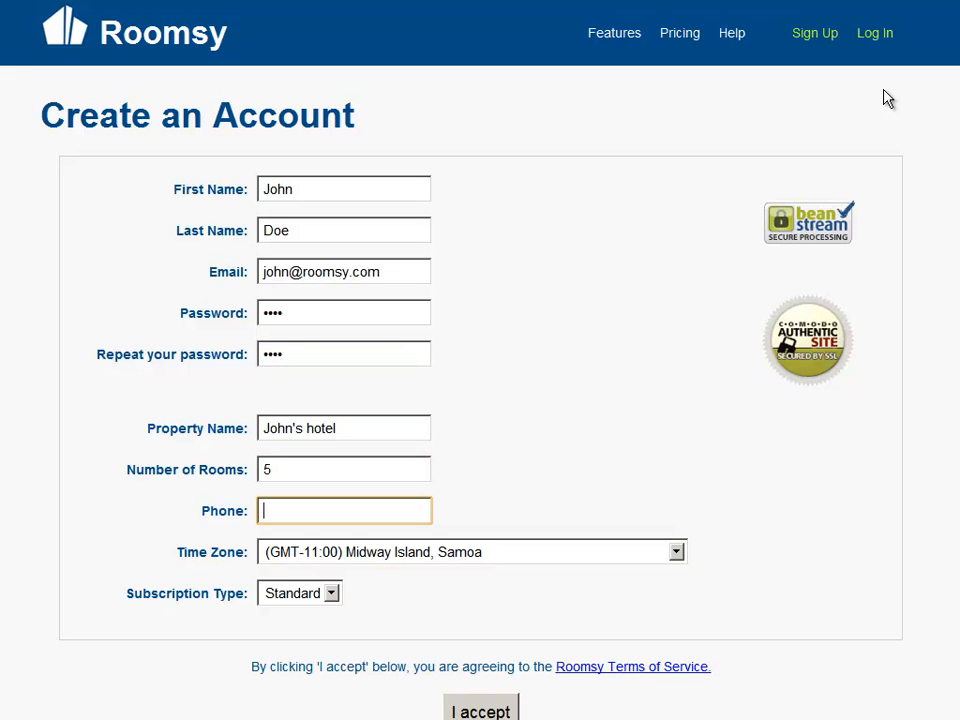
type("123485674")
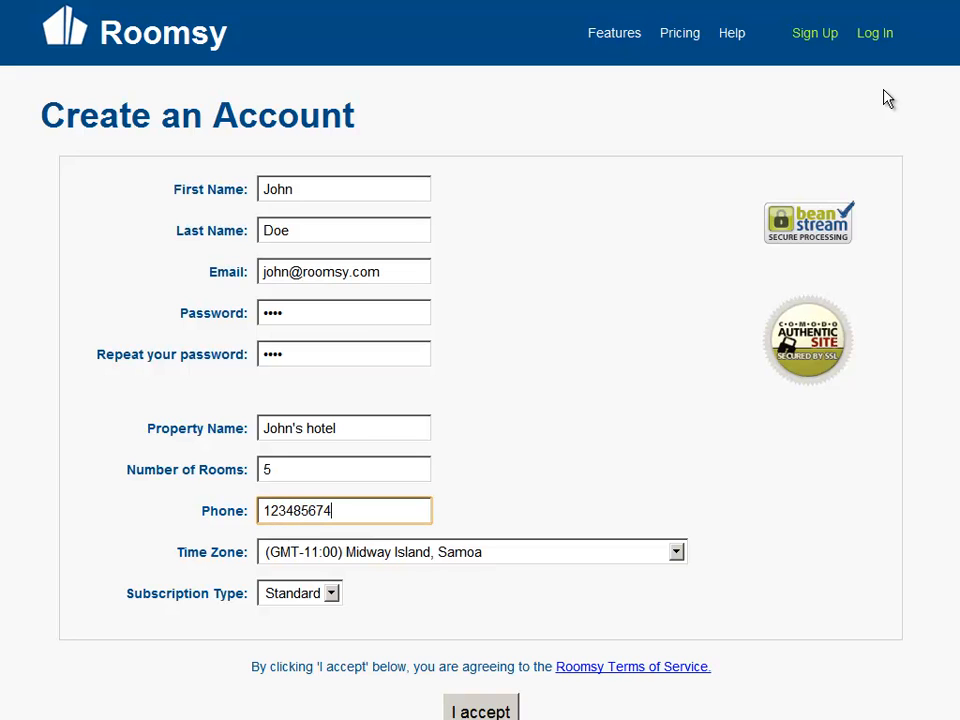
key("Tab")
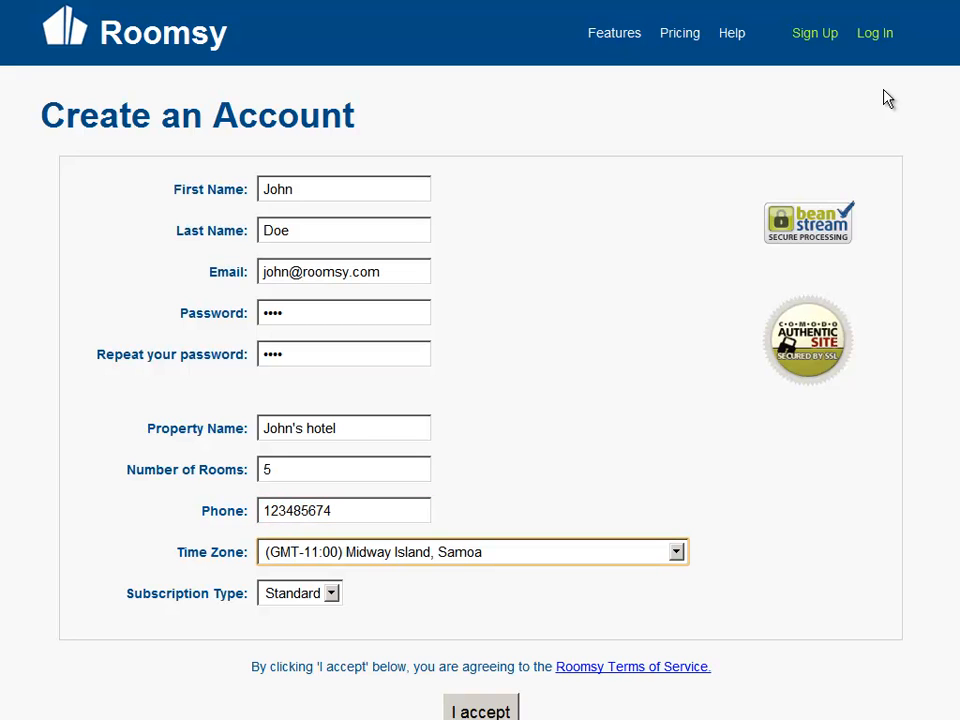
Step: Set the time zone to (GMT-10:00) Hawaii-Aleutian and accept the terms to create the account
key("Down")
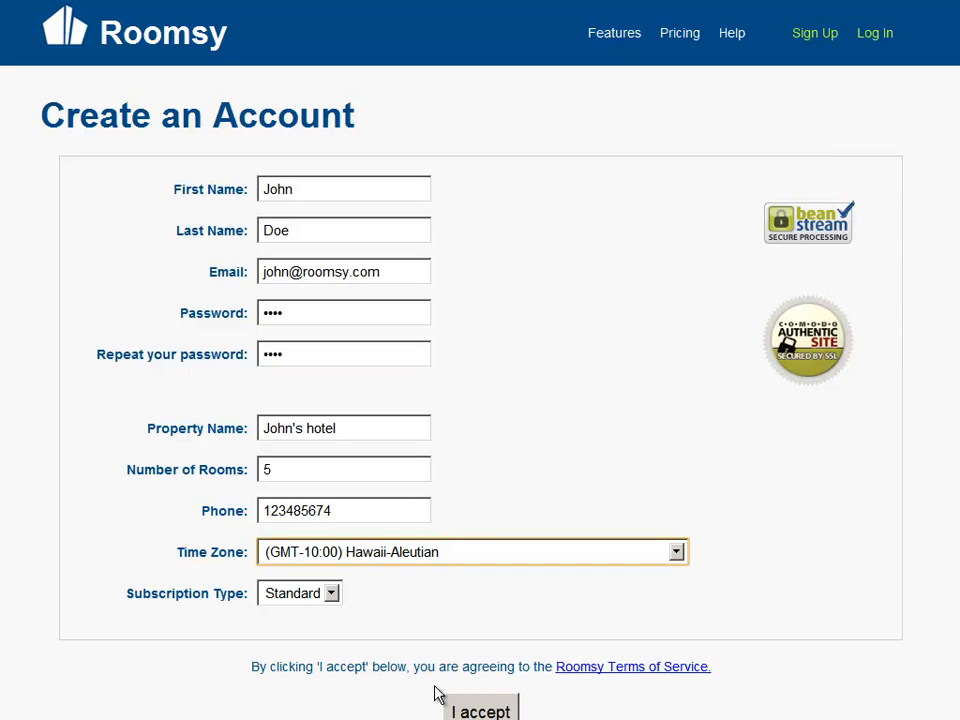
left_click(481, 712)
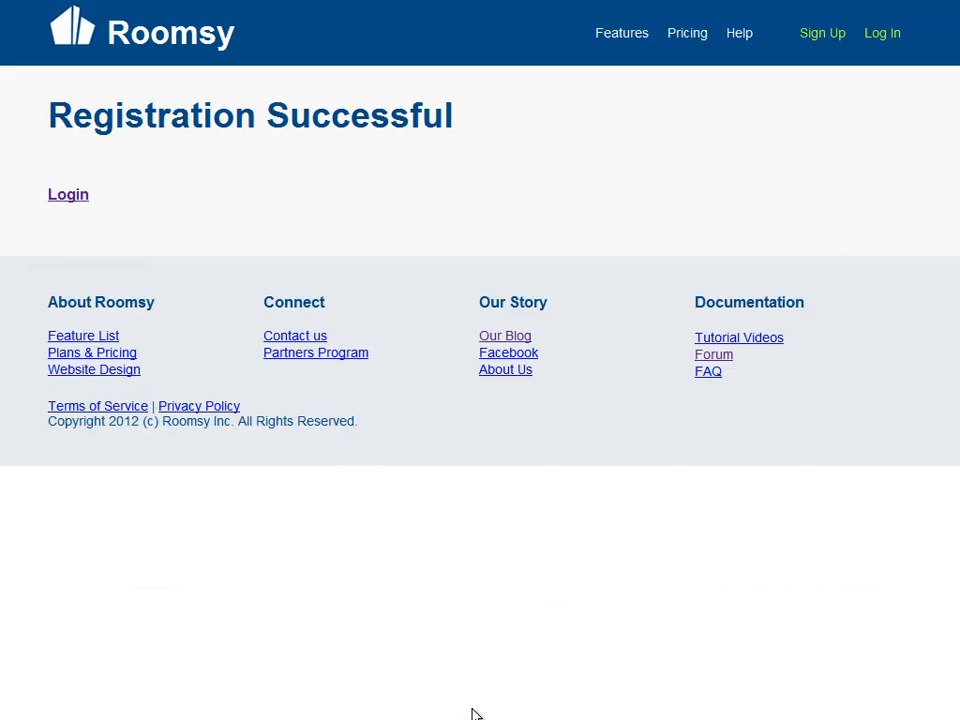
Step: Log in with the new account's e-mail address and password
left_click(68, 232)
left_click(231, 243)
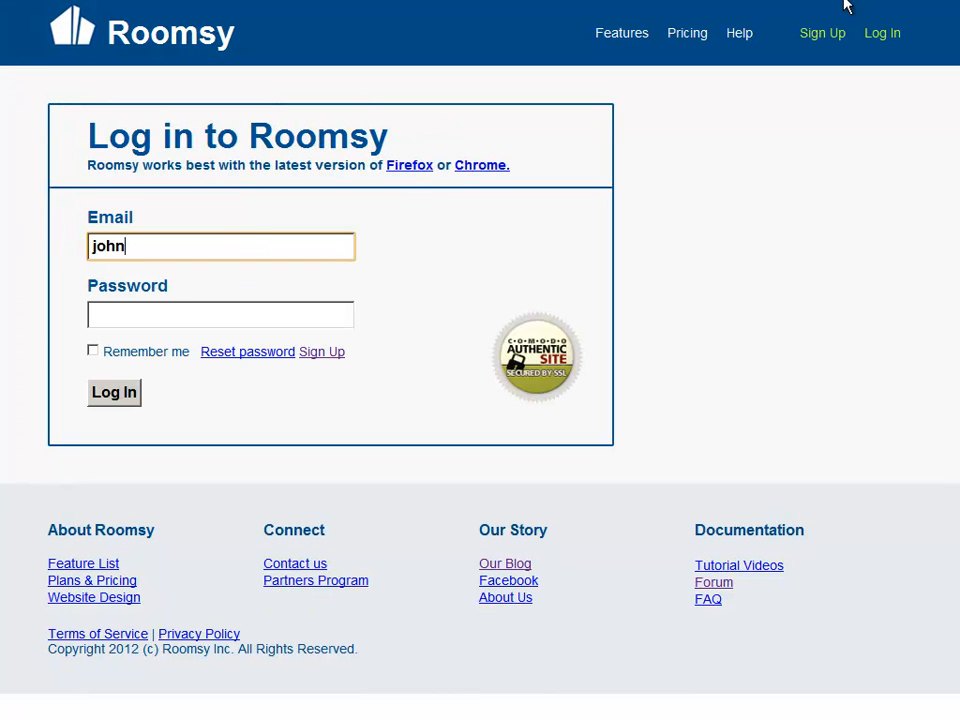
key("Tab")
type("••••")
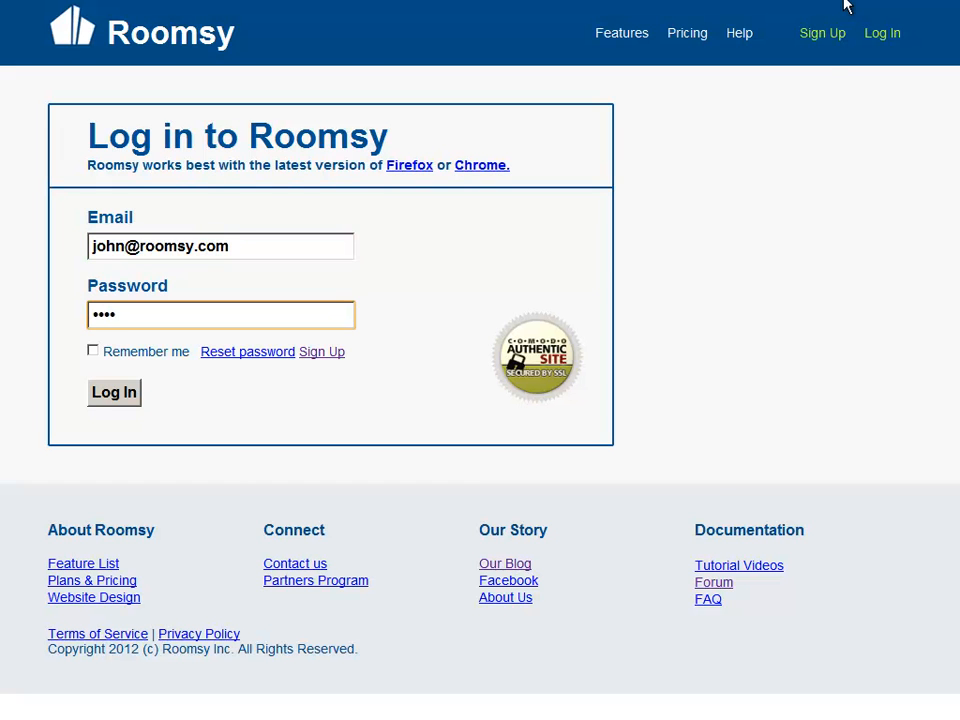
key("Return")
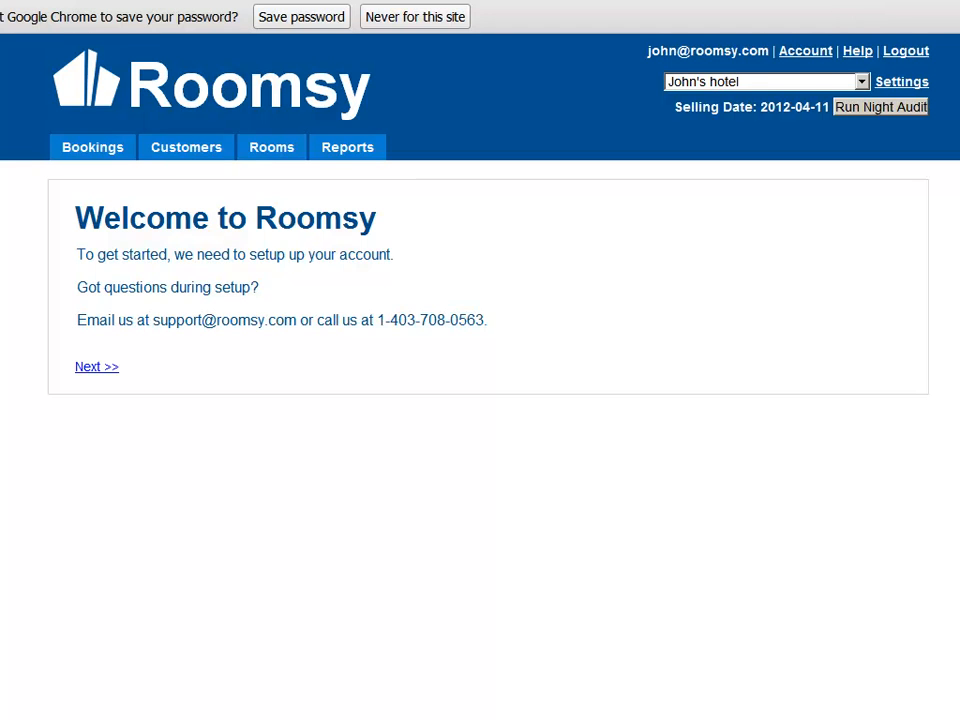
Step: Dismiss the save-password prompt and continue to the room type setup
left_click(958, 16)
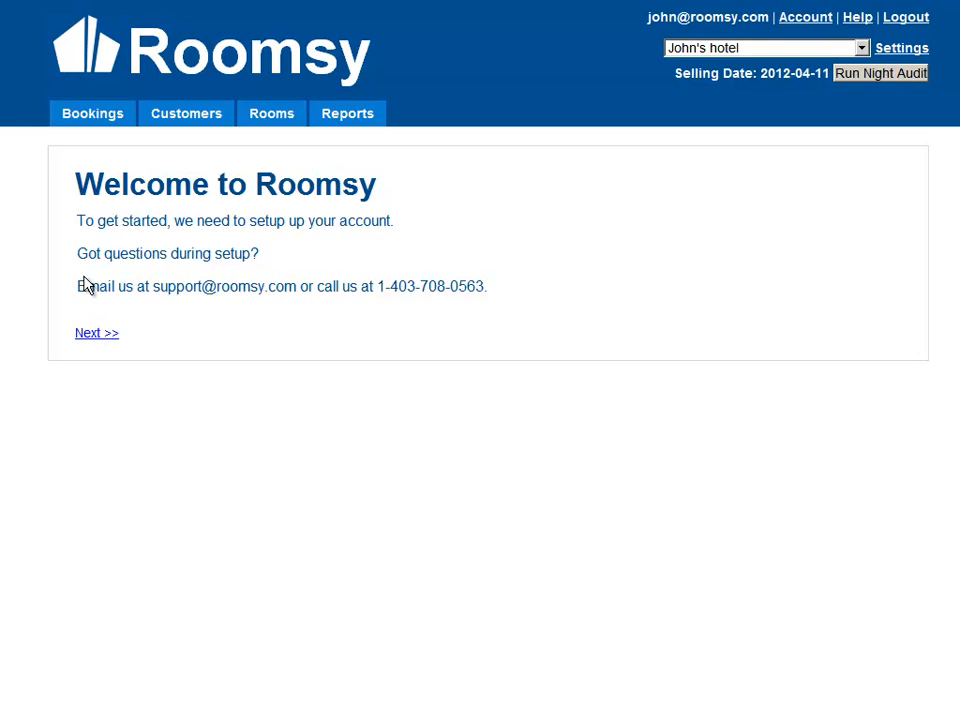
left_click(96, 337)
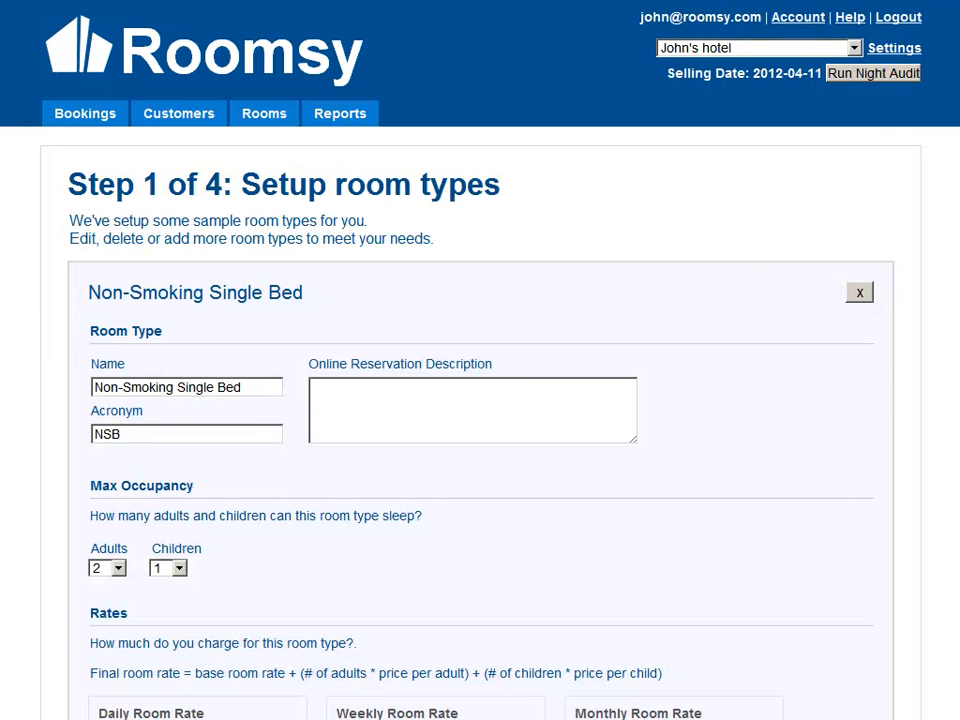
Step: Review the sample room types offered in the setup step
scroll(480, 400, "down", 2)
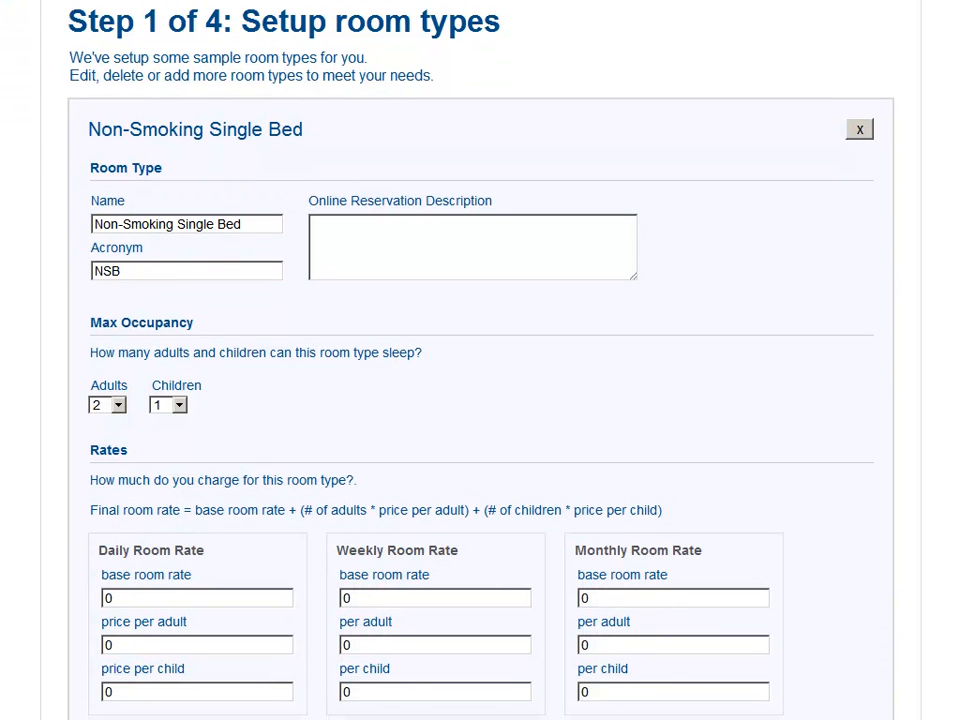
scroll(480, 400, "down", 3)
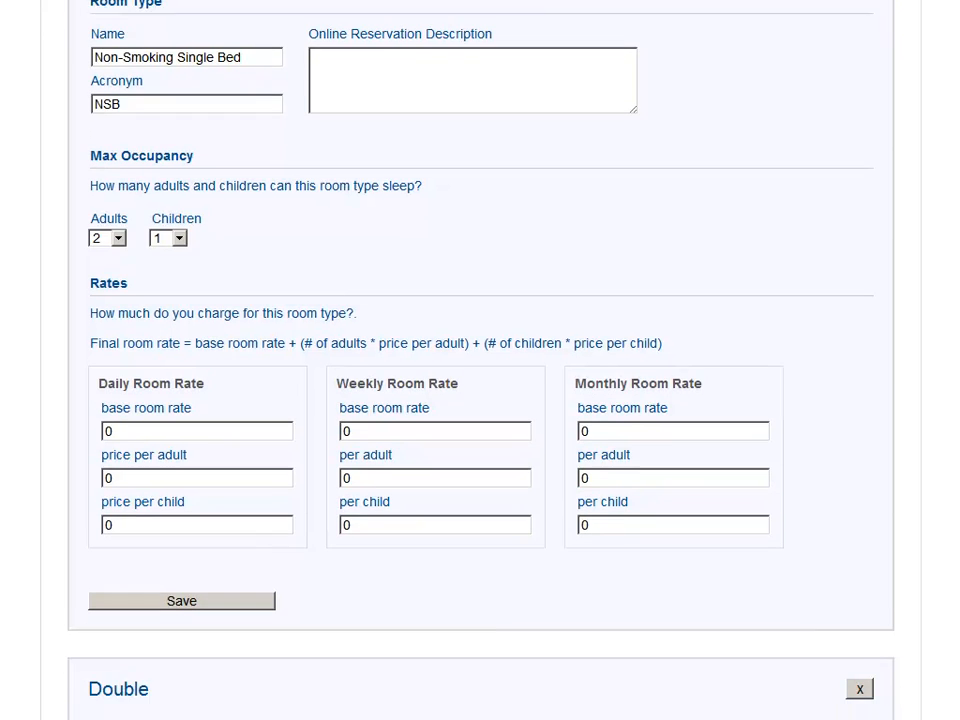
scroll(480, 400, "down", 5)
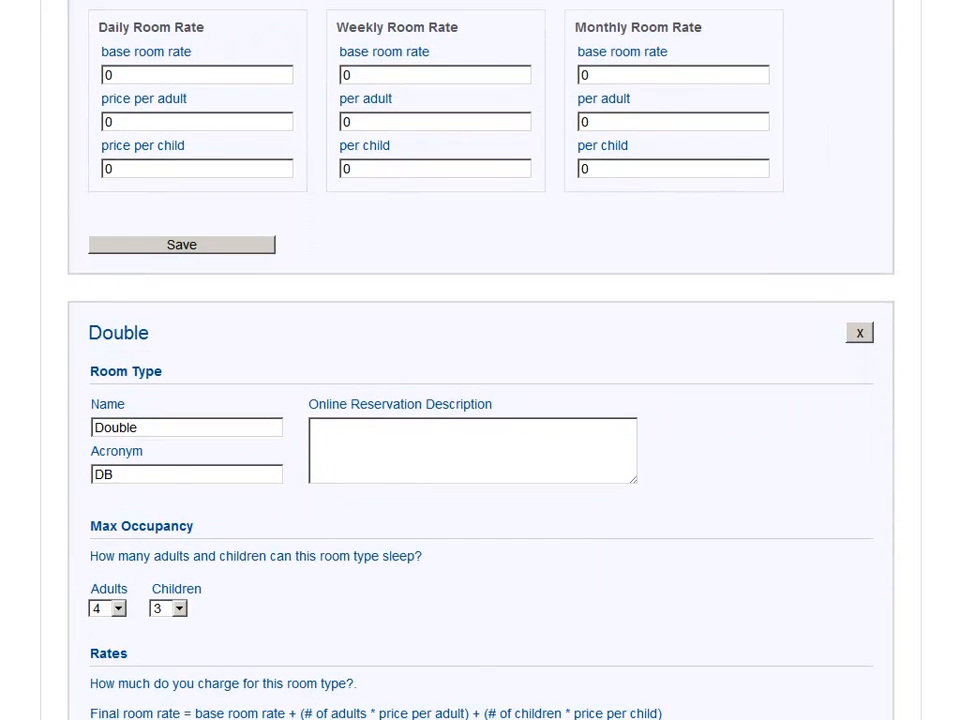
scroll(480, 400, "down", 4)
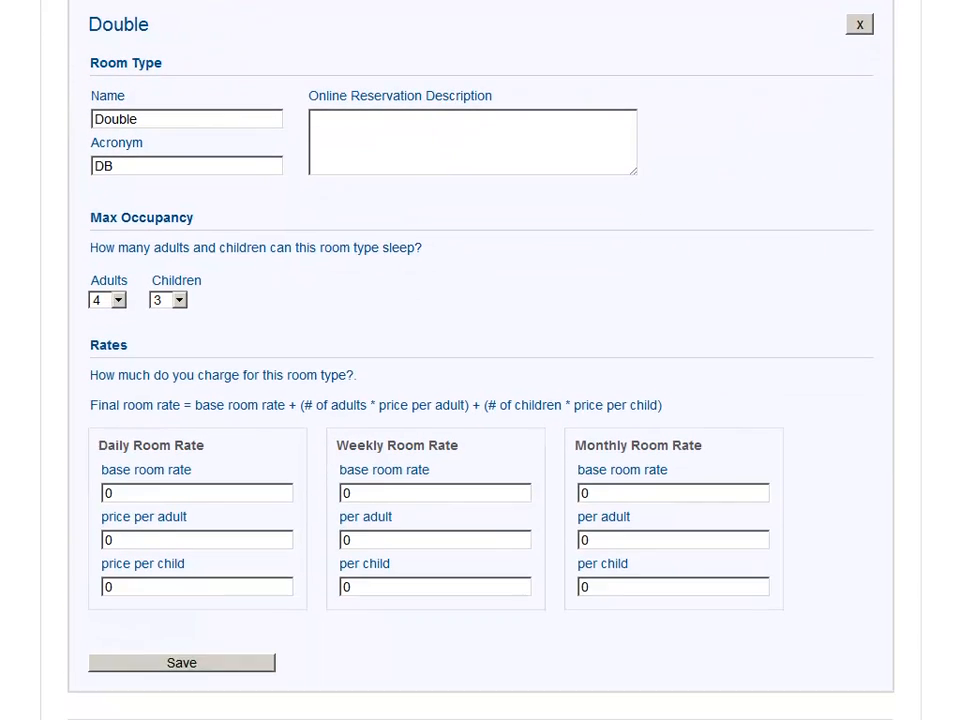
scroll(480, 400, "down", 6)
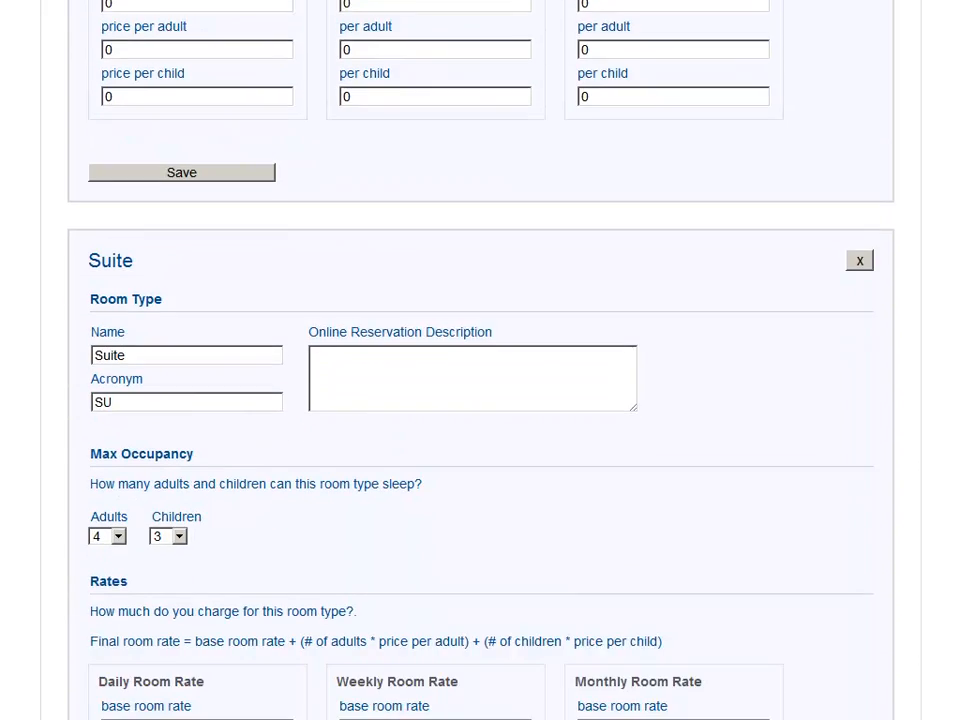
scroll(480, 400, "down", 7)
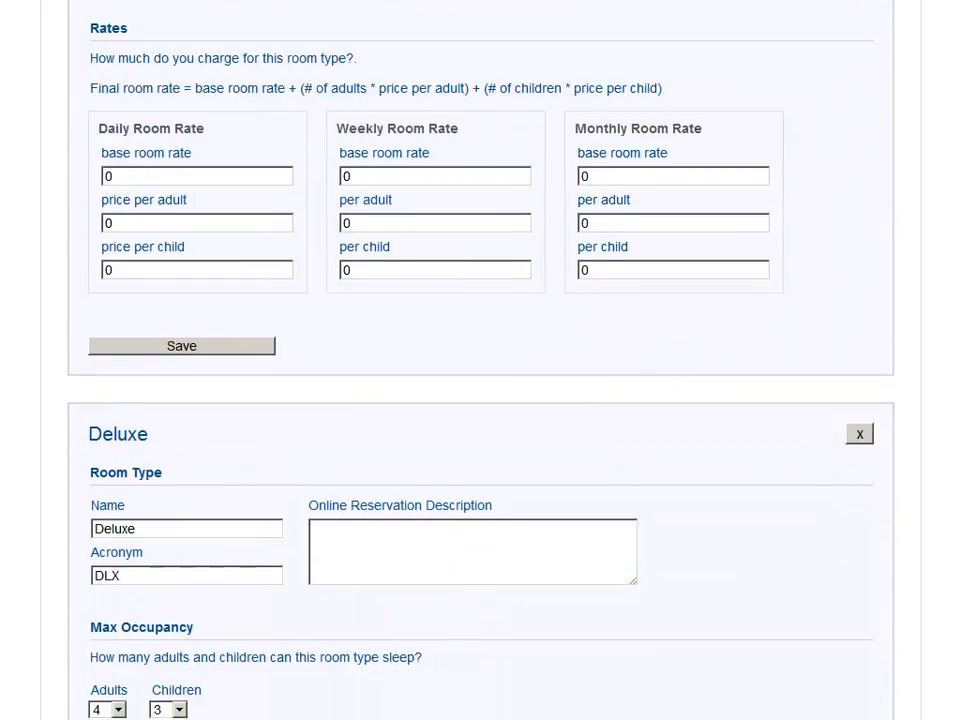
scroll(480, 400, "down", 1)
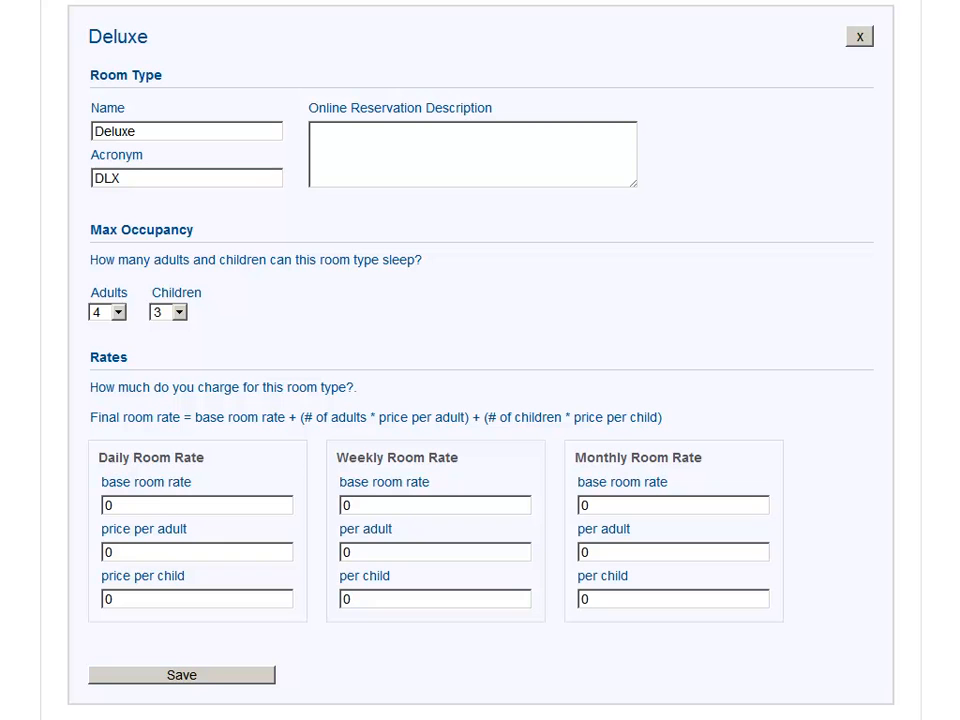
scroll(480, 360, "up", 9)
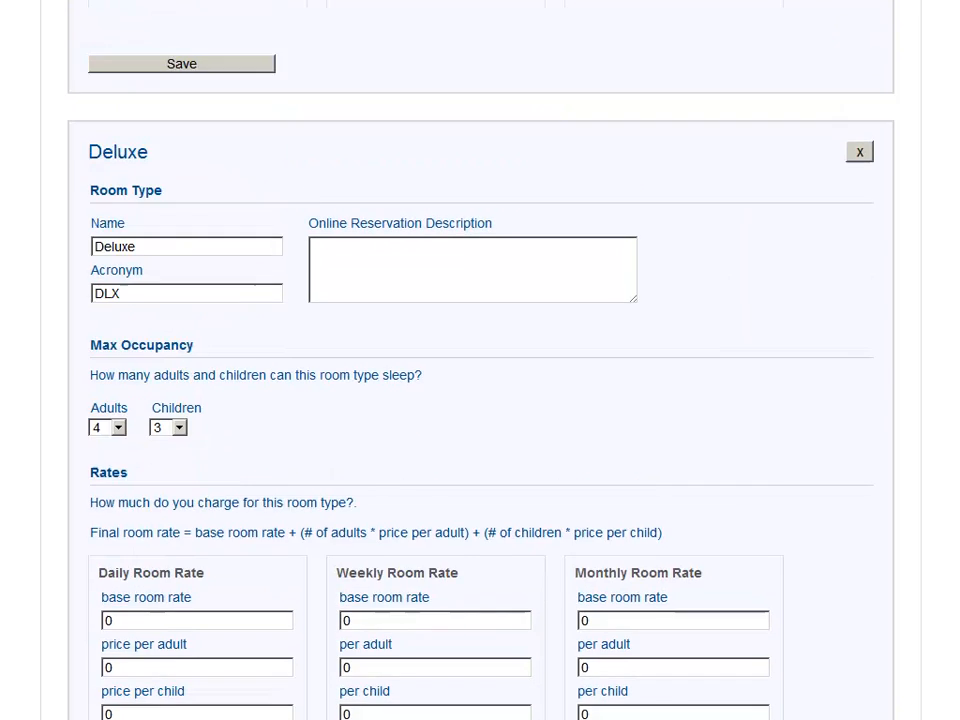
scroll(405, 353, "up", 20)
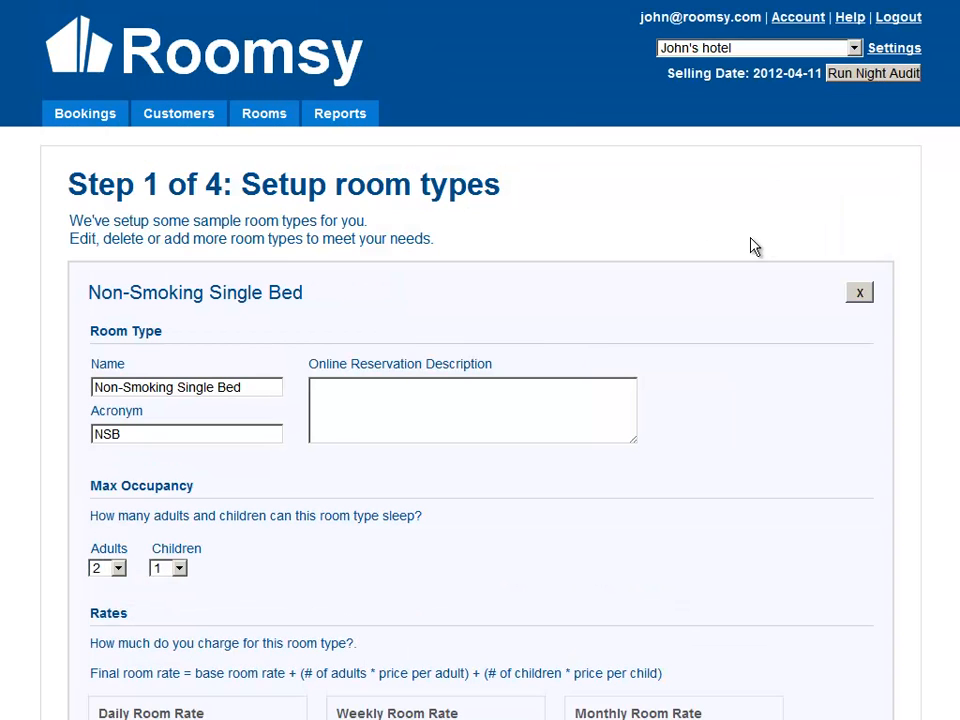
scroll(480, 360, "down", 3)
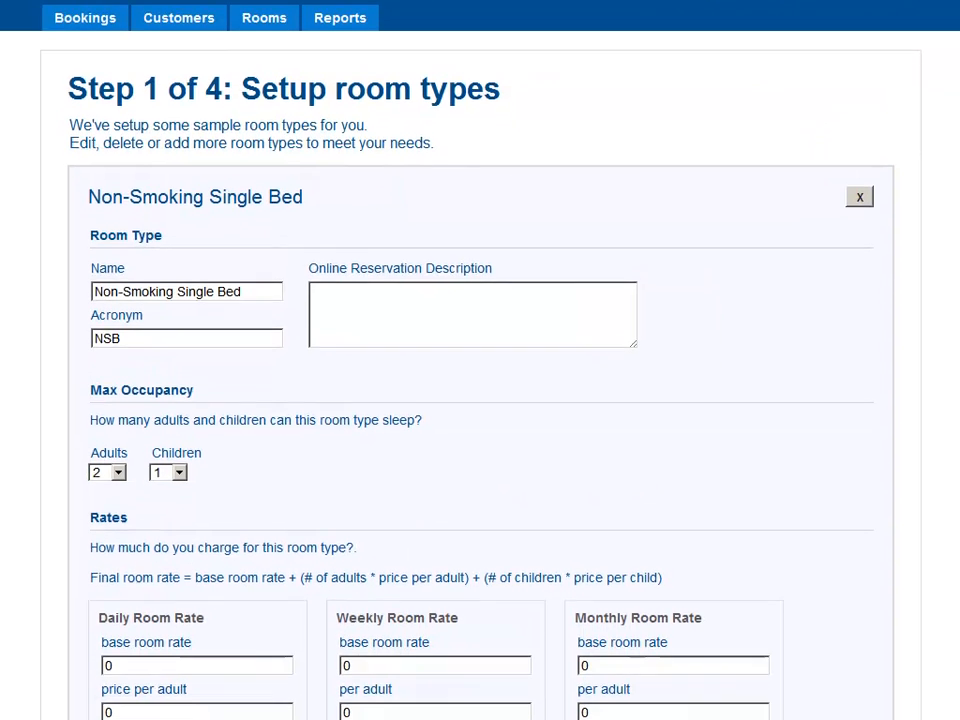
scroll(480, 360, "down", 2)
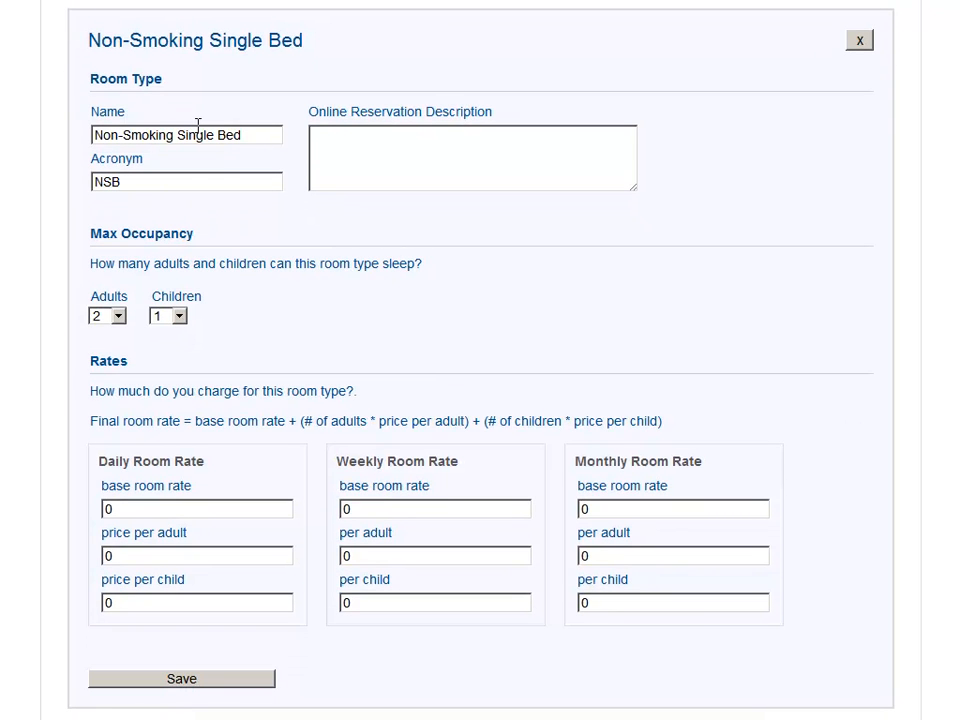
Step: Give the Non-Smoking Single Bed room the online description "Nice room with a single bed. Only for non smokers"
left_click(248, 136)
left_click(225, 183)
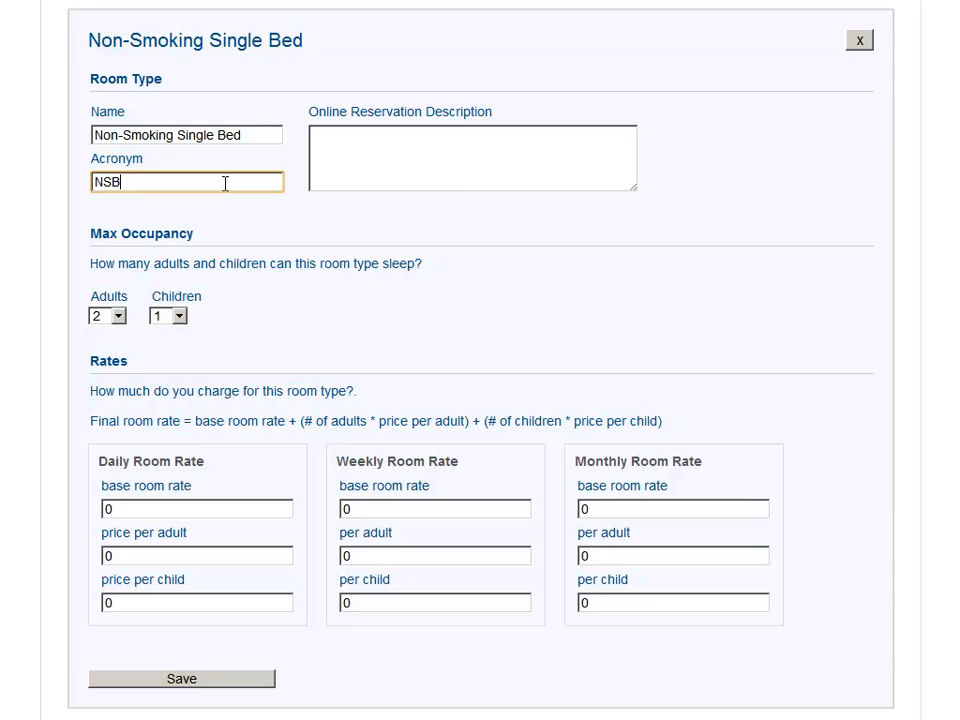
left_click(442, 176)
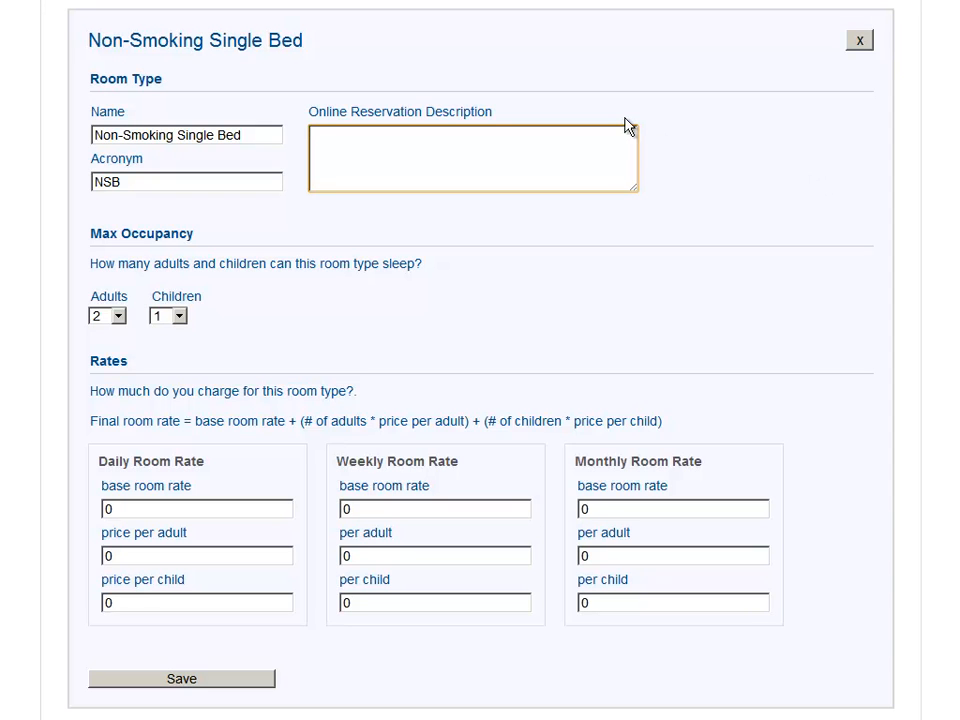
type("Nice room with a single b")
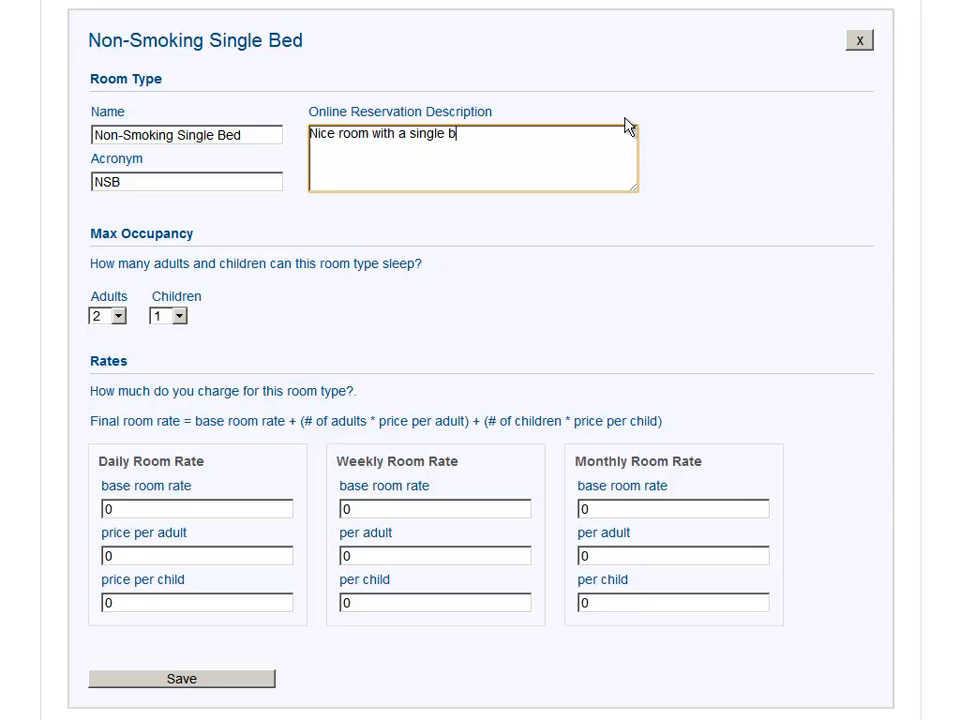
type("ed. Only for non smokers")
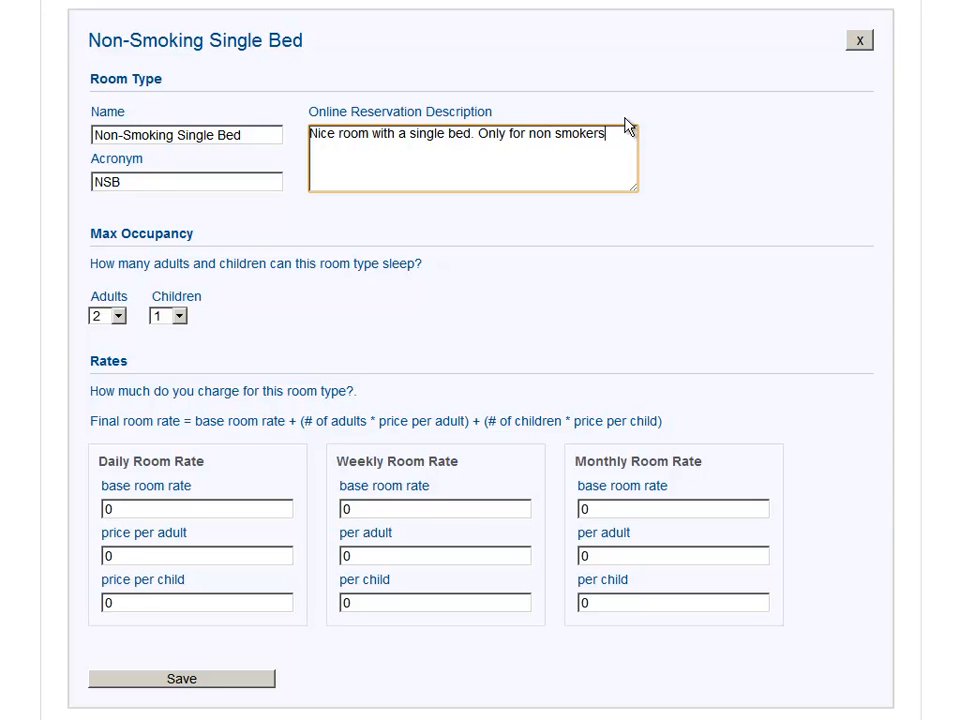
Step: Set the room's maximum occupancy to 3 adults and 3 children
left_click(118, 316)
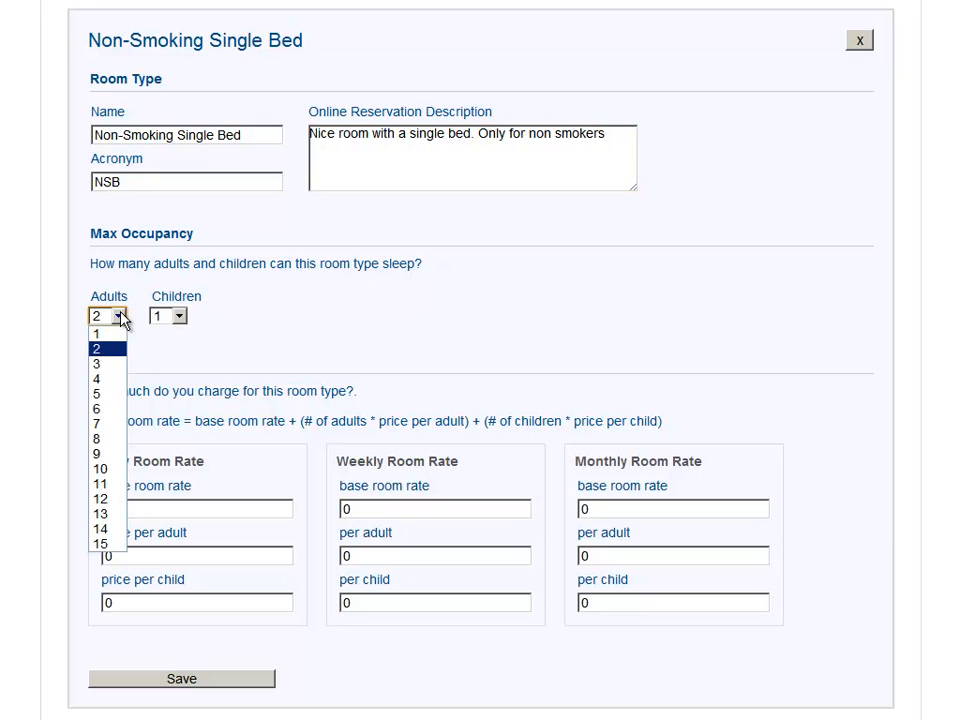
left_click(111, 366)
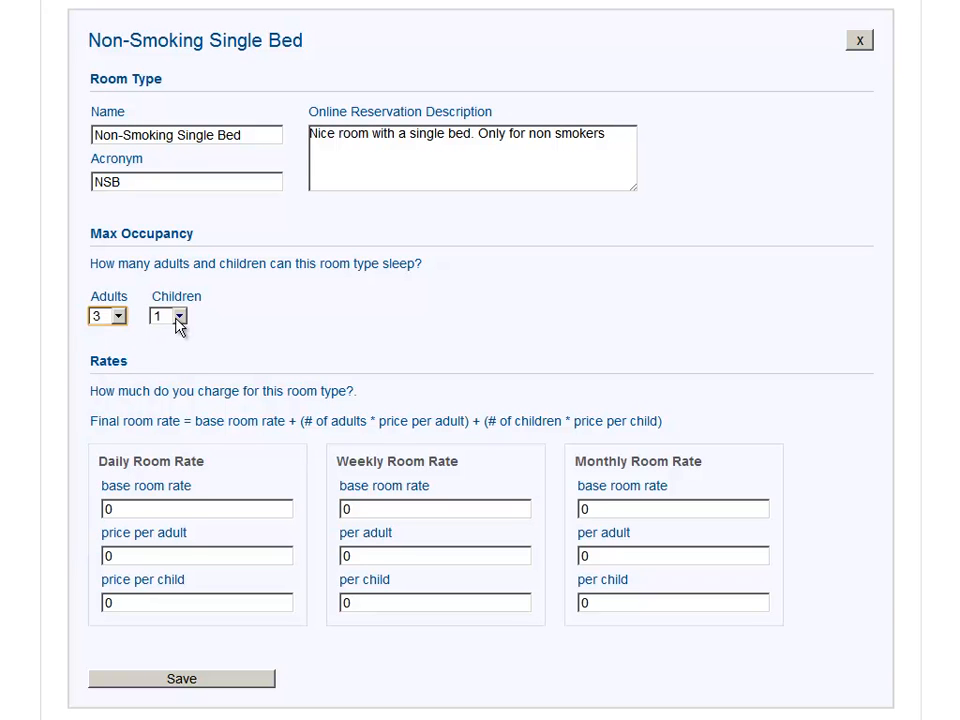
left_click(179, 318)
left_click(165, 378)
Step: Set the daily base room rate to 50
double_click(105, 510)
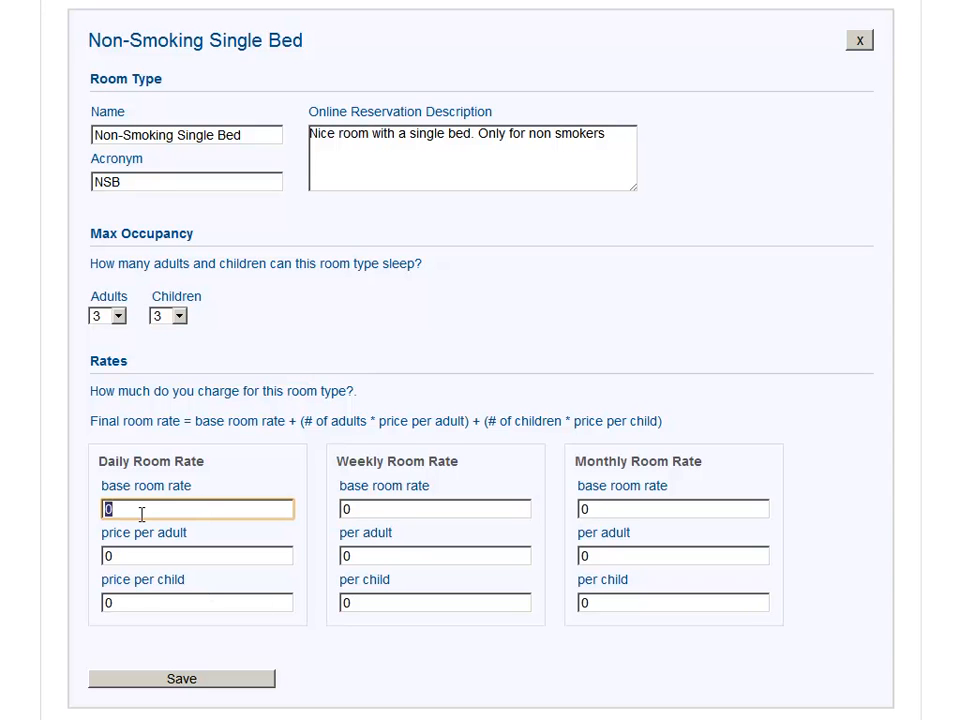
left_click(261, 480)
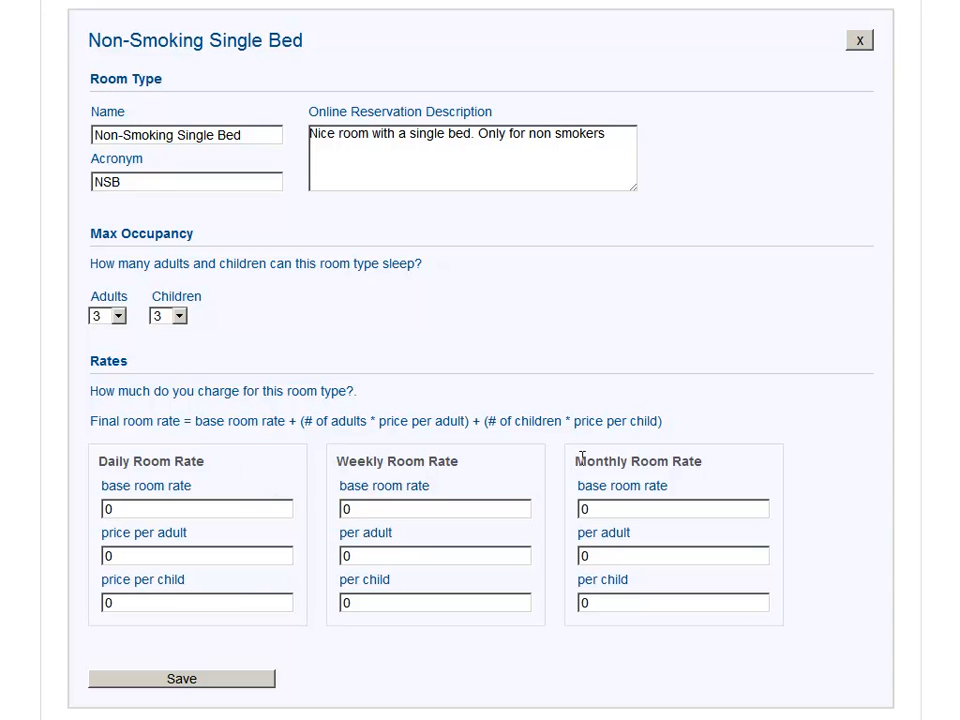
left_click(164, 512)
double_click(164, 512)
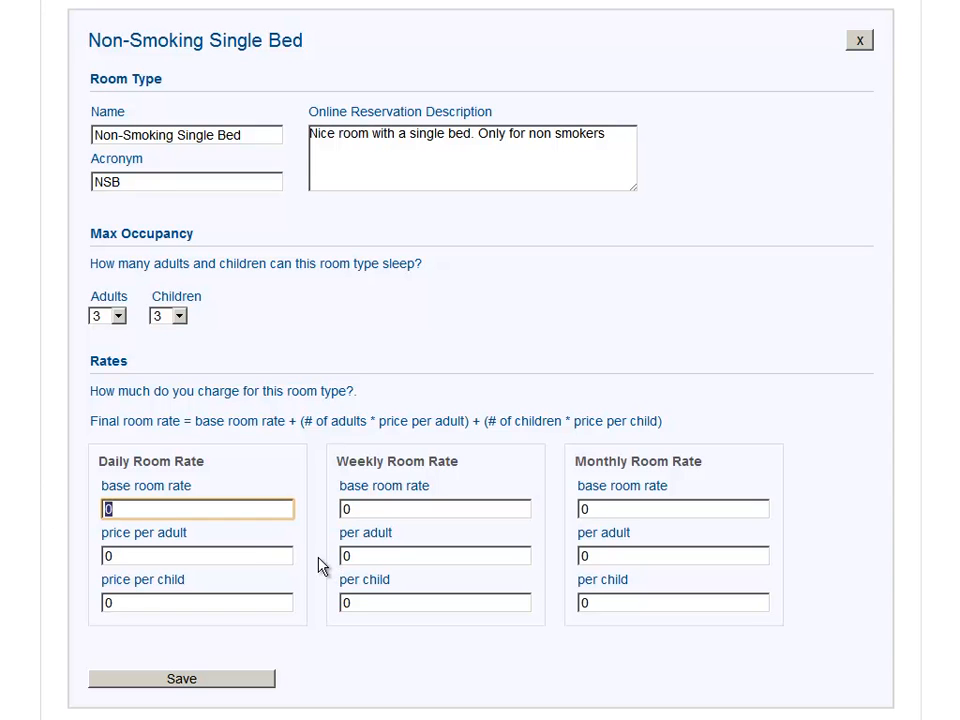
type("50")
key("Tab")
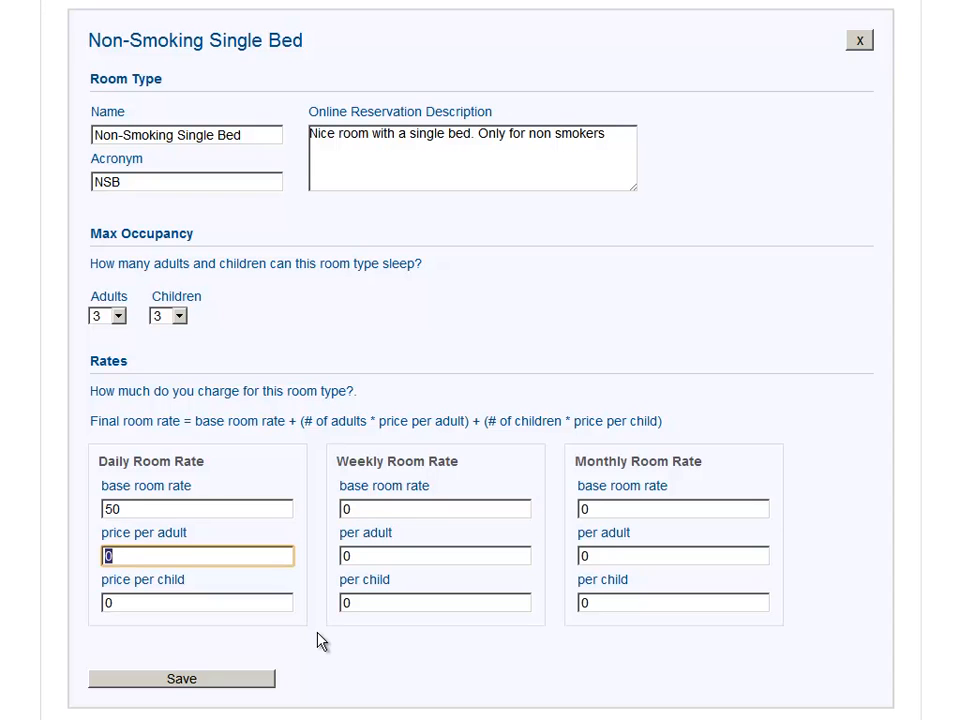
Step: Set the daily price per adult to 10 and price per child to 5 for the Non-Smoking Single Bed room
type("10")
key("Tab")
type("5")
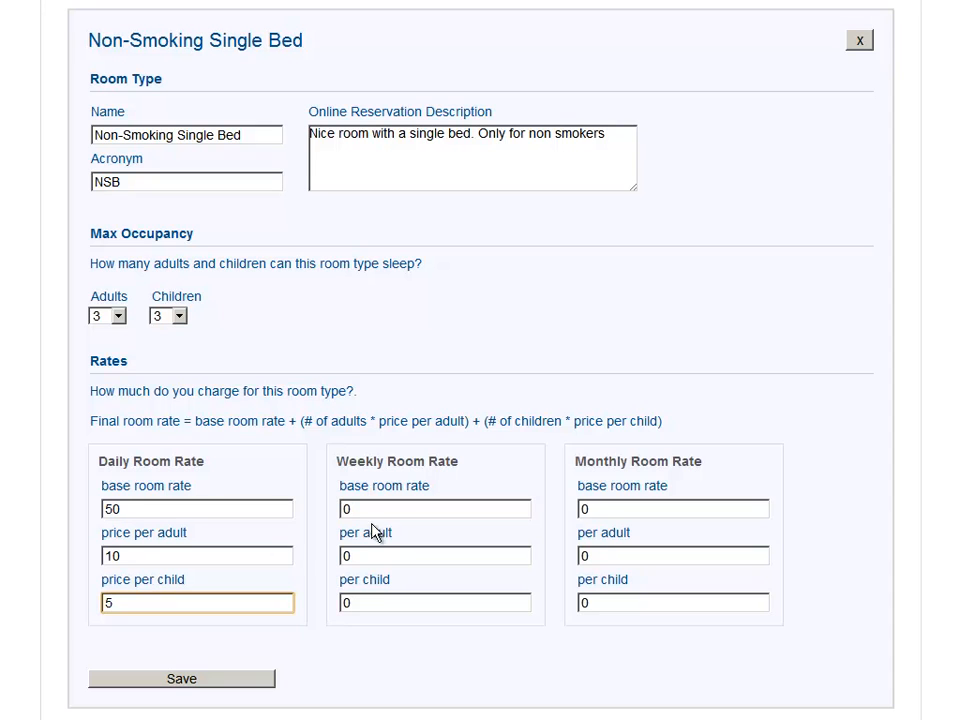
key("Tab")
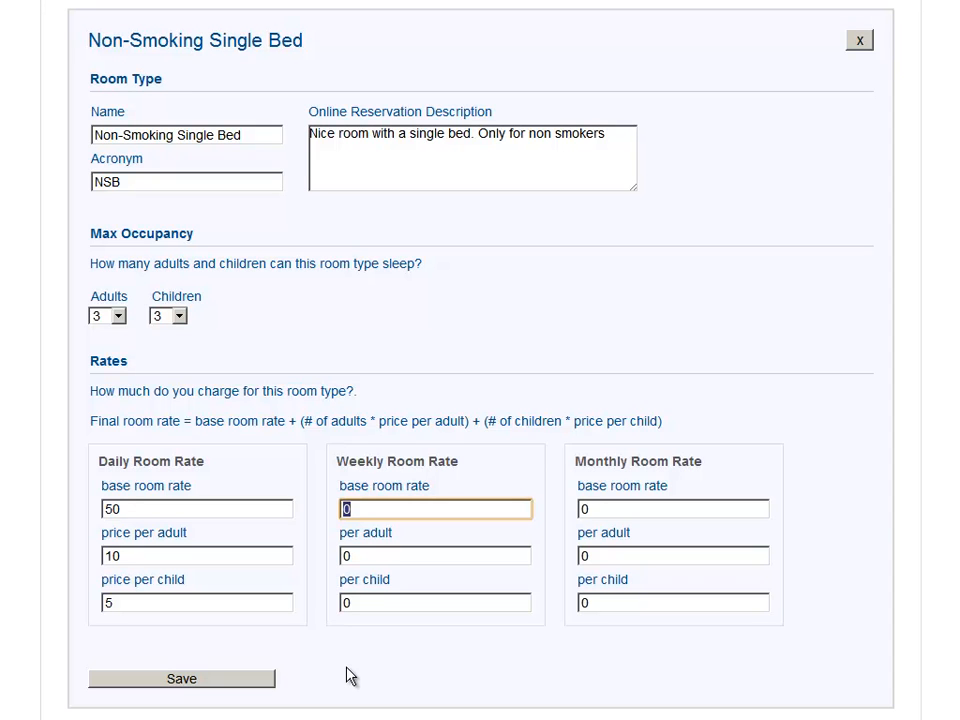
Step: Set the weekly room rate to a base of 325, 65 per adult and 30 per child
type("325")
key("Tab")
type("8")
key("Tab")
key("shift+Tab")
key("BackSpace")
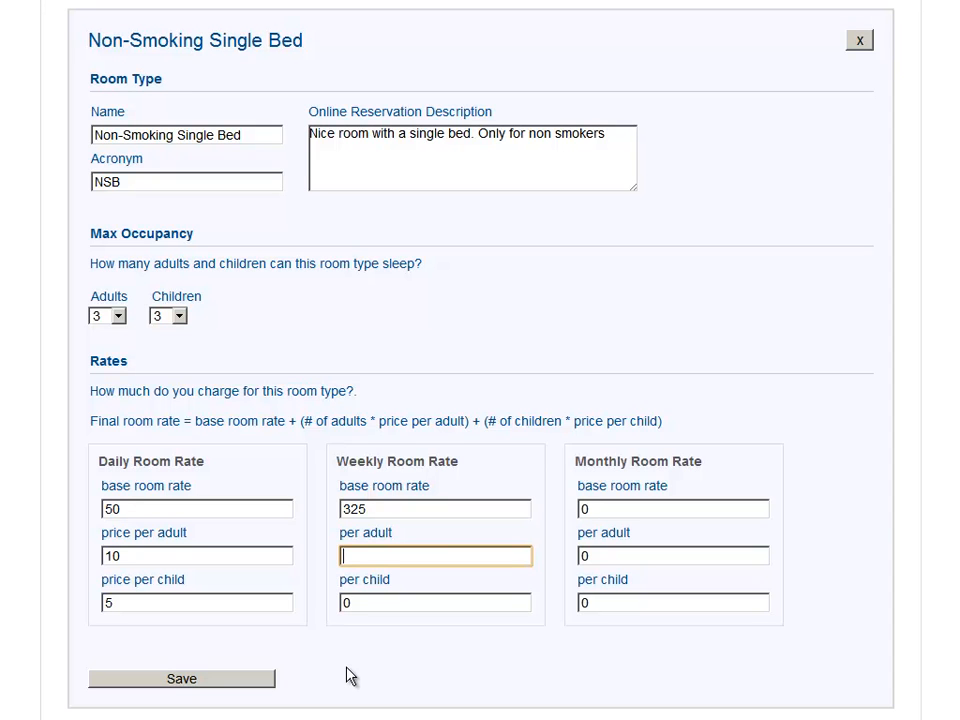
type("70")
type("65")
key("Tab")
type("30")
key("Tab")
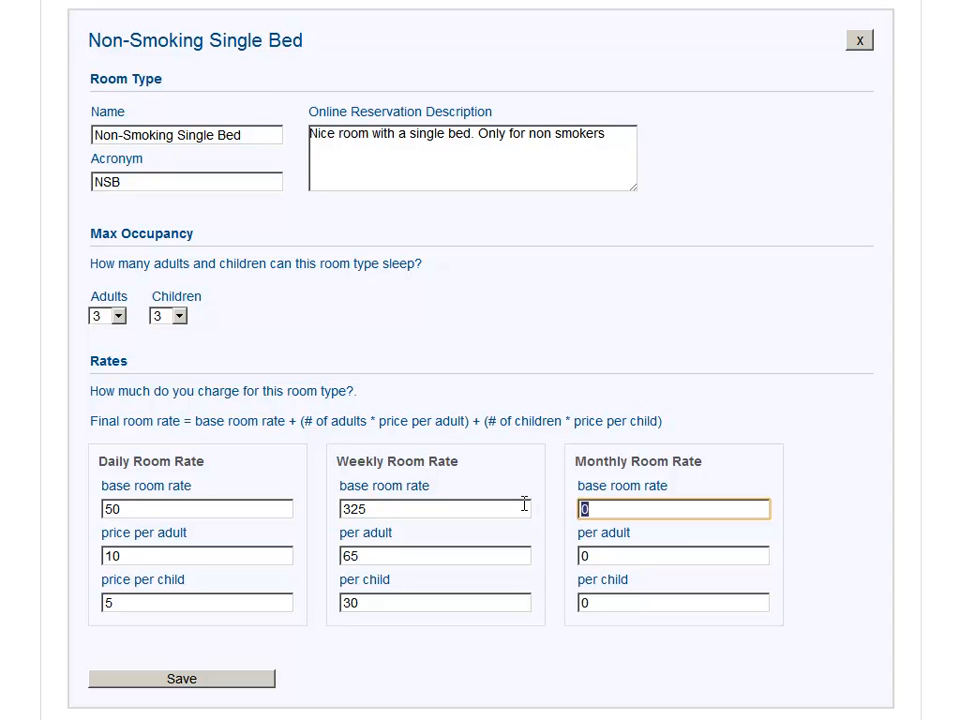
Step: Set the monthly room rate to a base of 1200, 250 per adult and 100 per child, and save the room type
type("1200")
key("Tab")
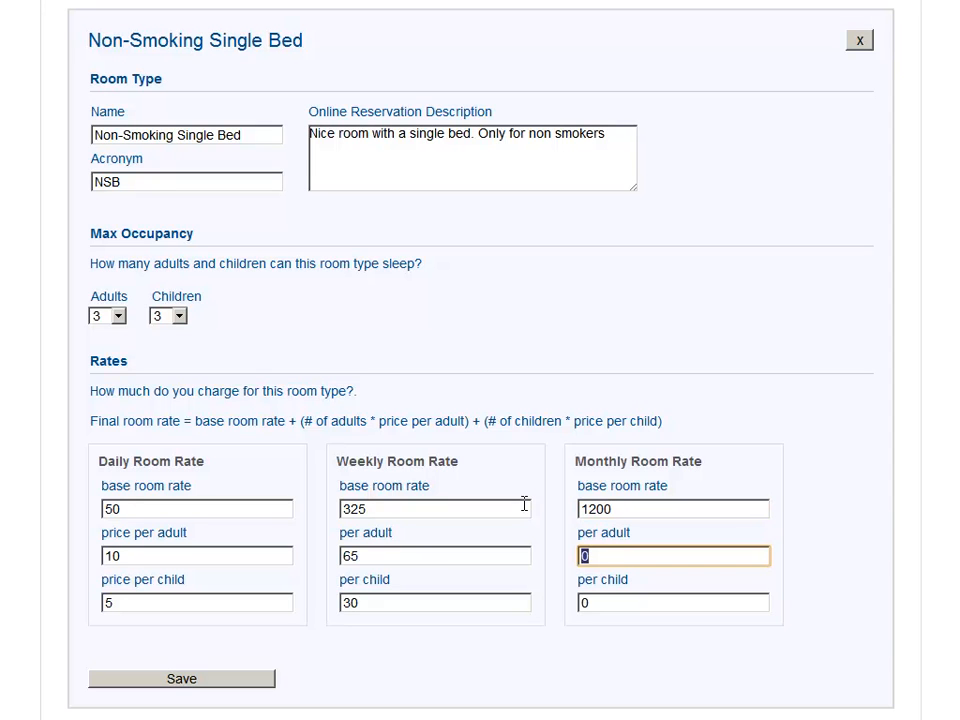
type("250")
key("Tab")
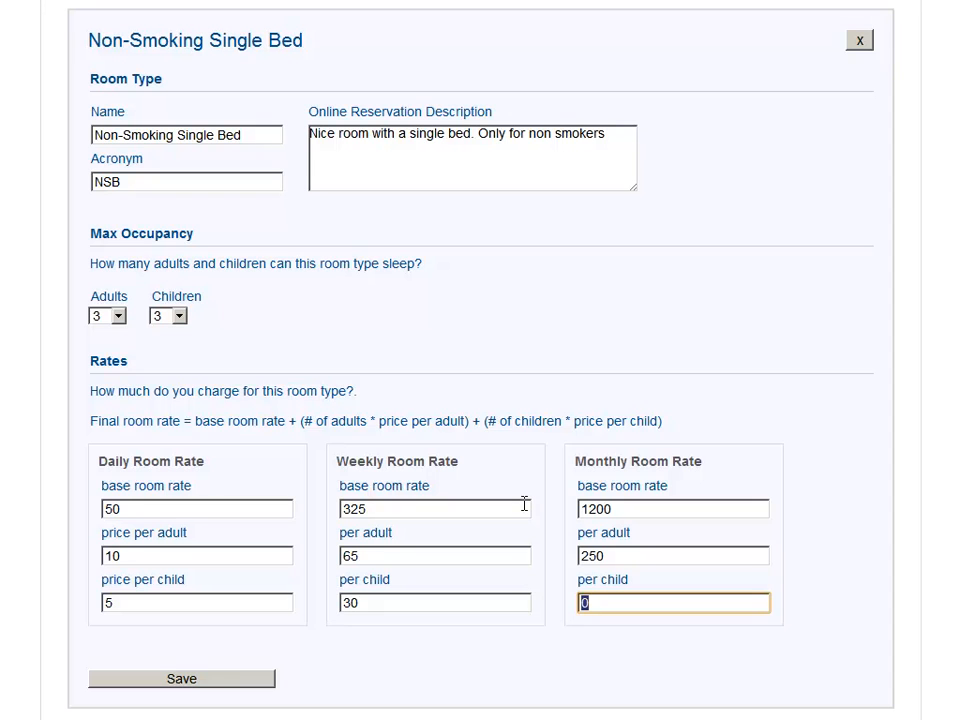
type("100")
left_click(184, 684)
key("Return")
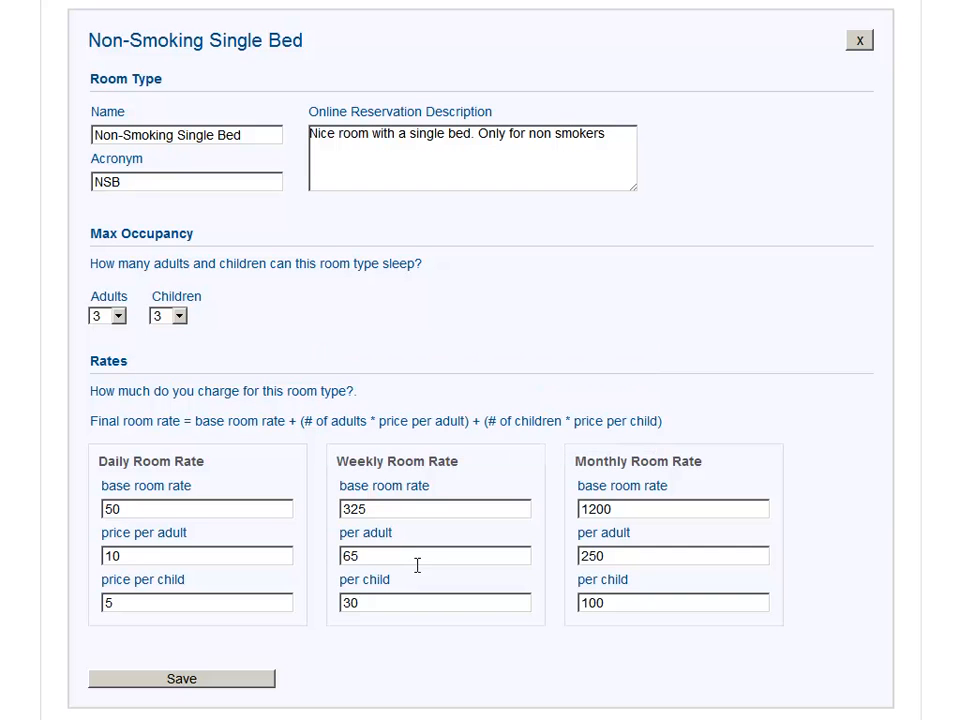
Step: Give the Double room a daily base rate of 50, weekly base rate of 325 and monthly base rate of 1200
scroll(480, 360, "down", 6)
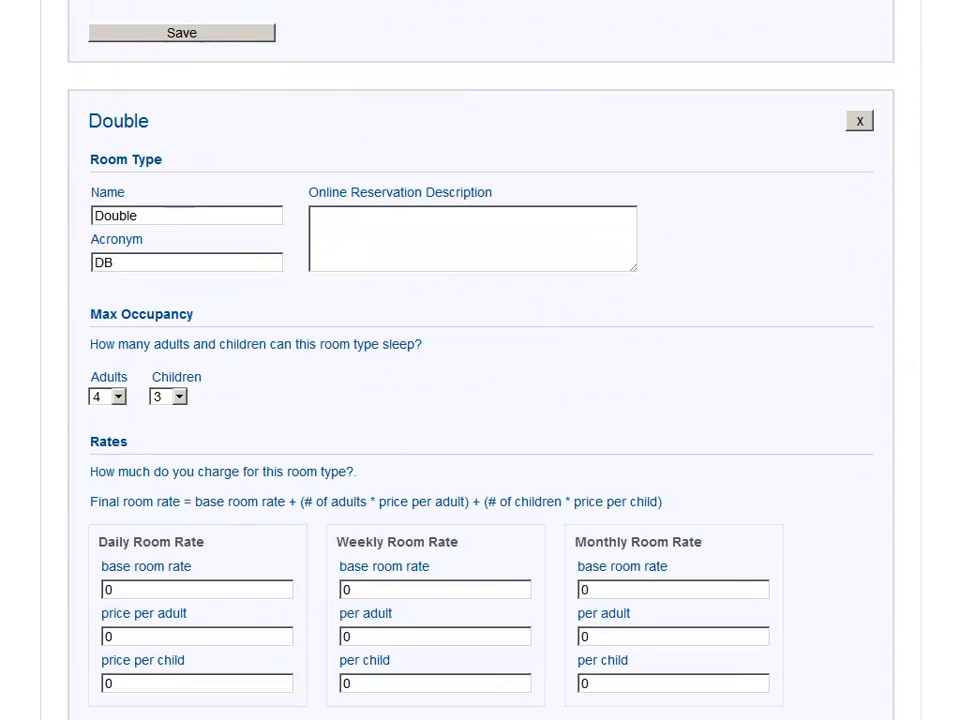
scroll(480, 360, "down", 1)
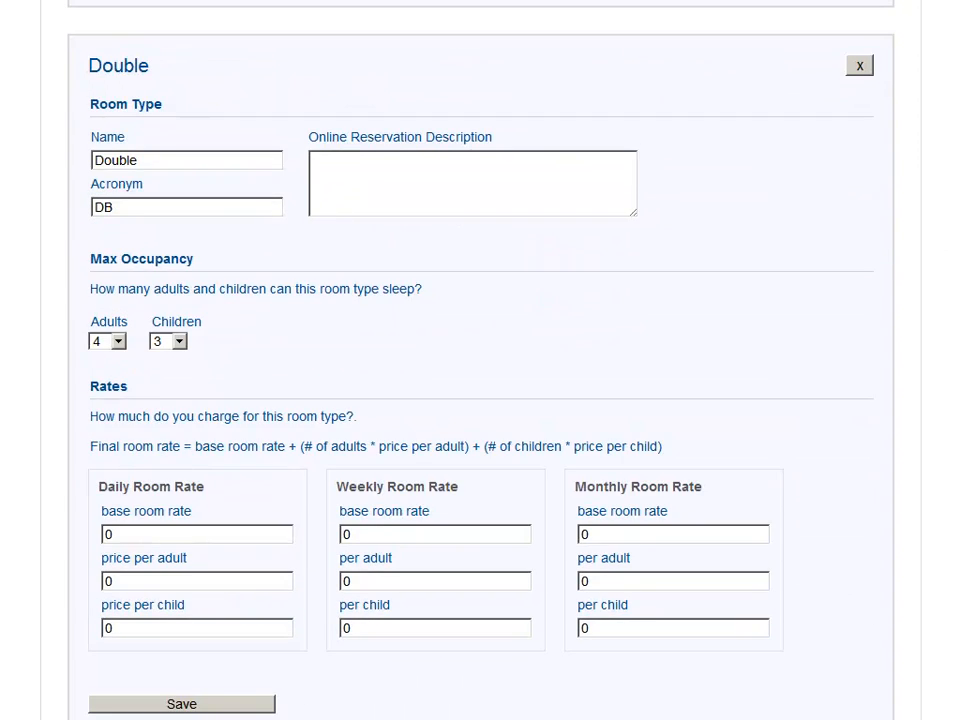
scroll(480, 360, "down", 1)
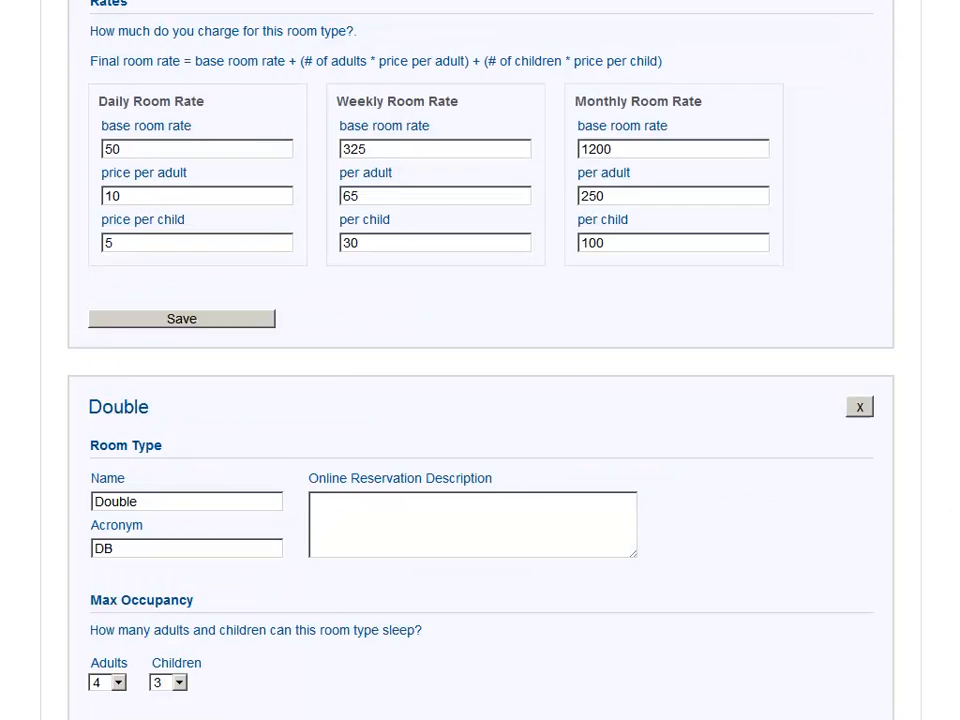
scroll(480, 360, "up", 2)
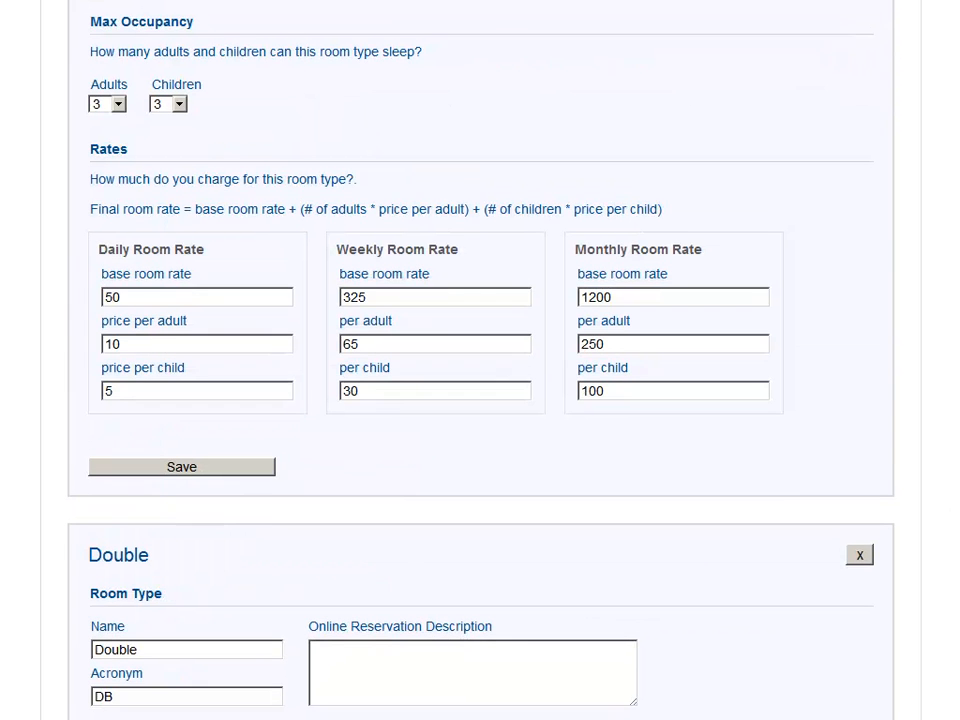
scroll(262, 562, "down", 5)
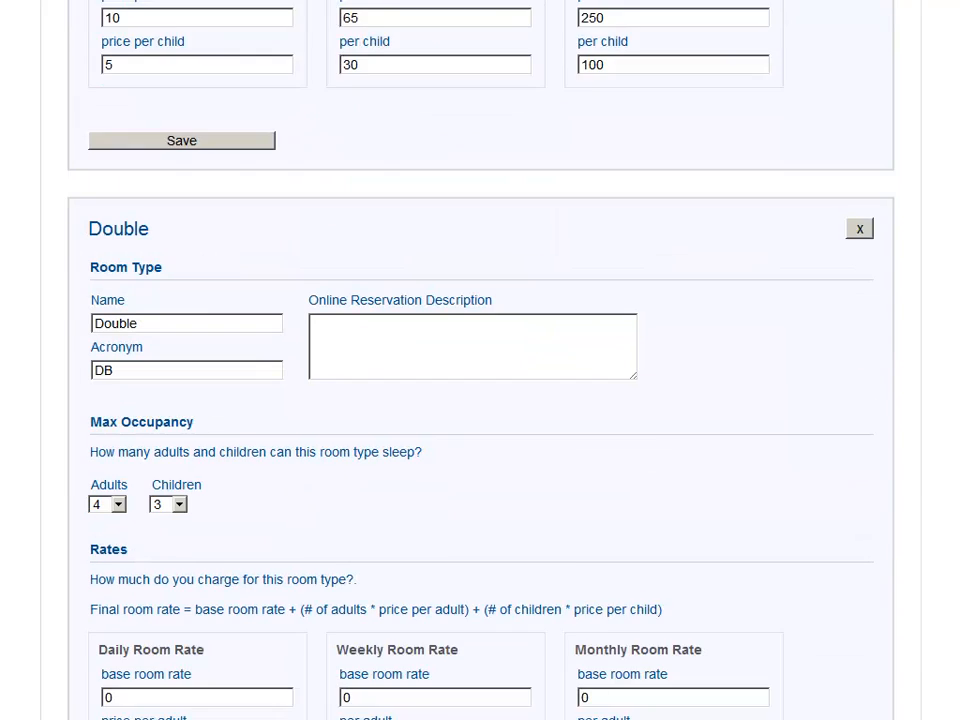
left_click(259, 533)
type("50")
key("Tab")
key("Tab")
key("Tab")
type("325")
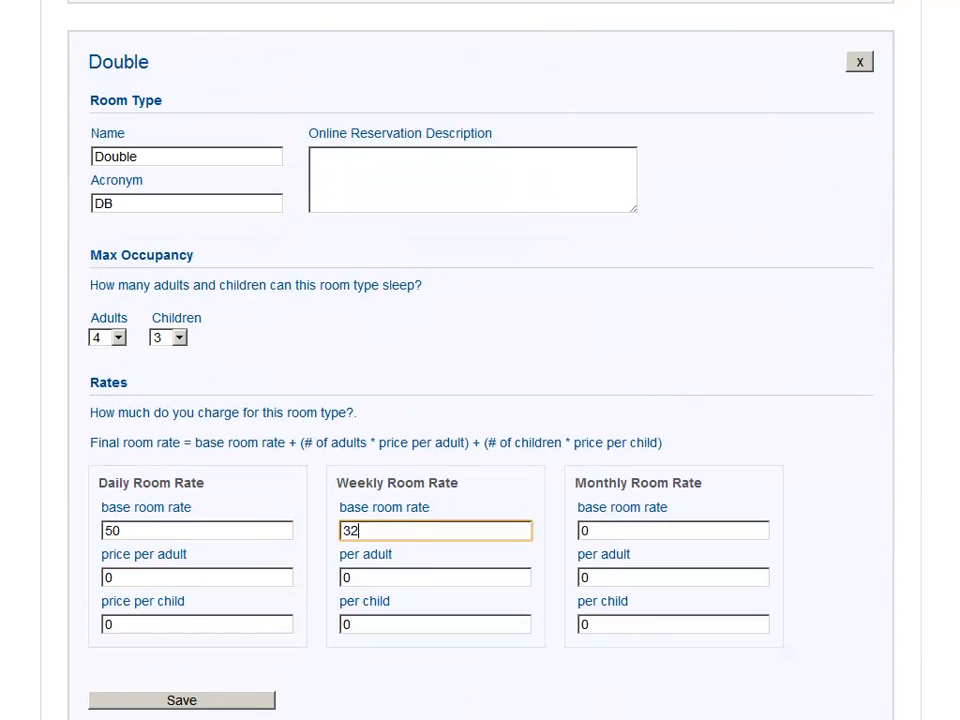
key("Tab")
key("Tab")
key("Tab")
type("1200")
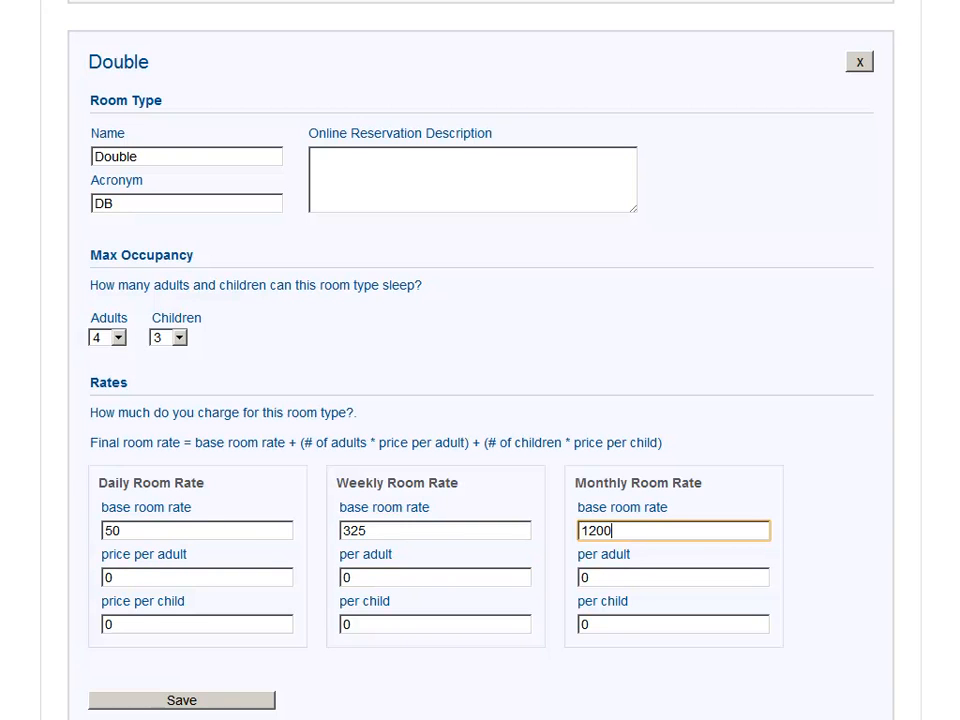
Step: Set the Double room's daily prices to 10 per adult and 5 per child, weekly to 65 per adult and 30 per child
left_click(148, 577)
type("10")
key("Tab")
type("5")
left_click(368, 576)
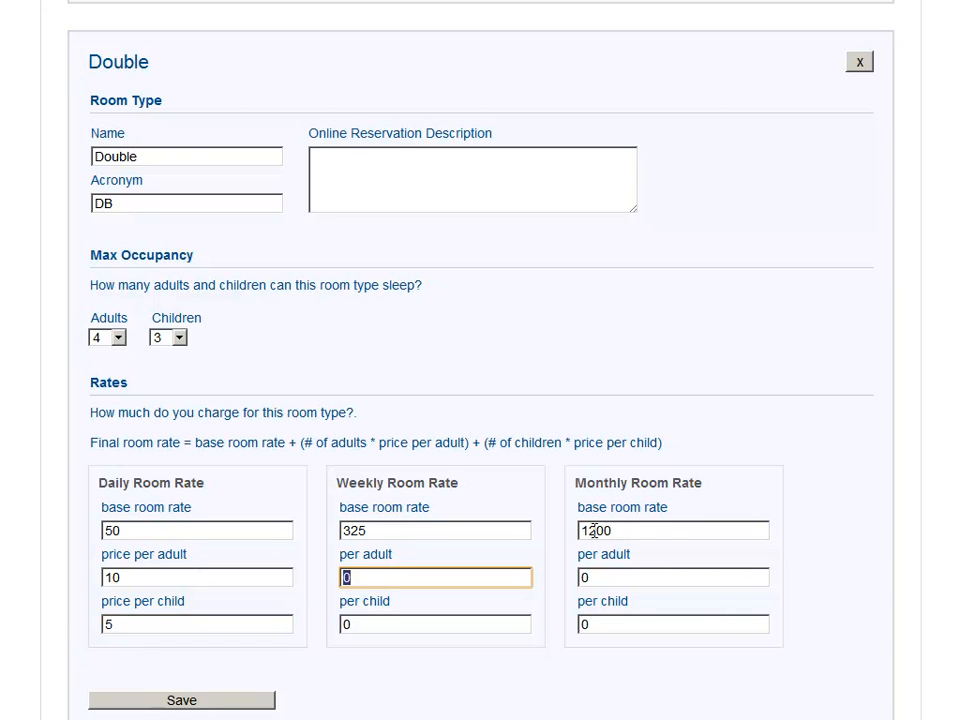
type("65")
key("Tab")
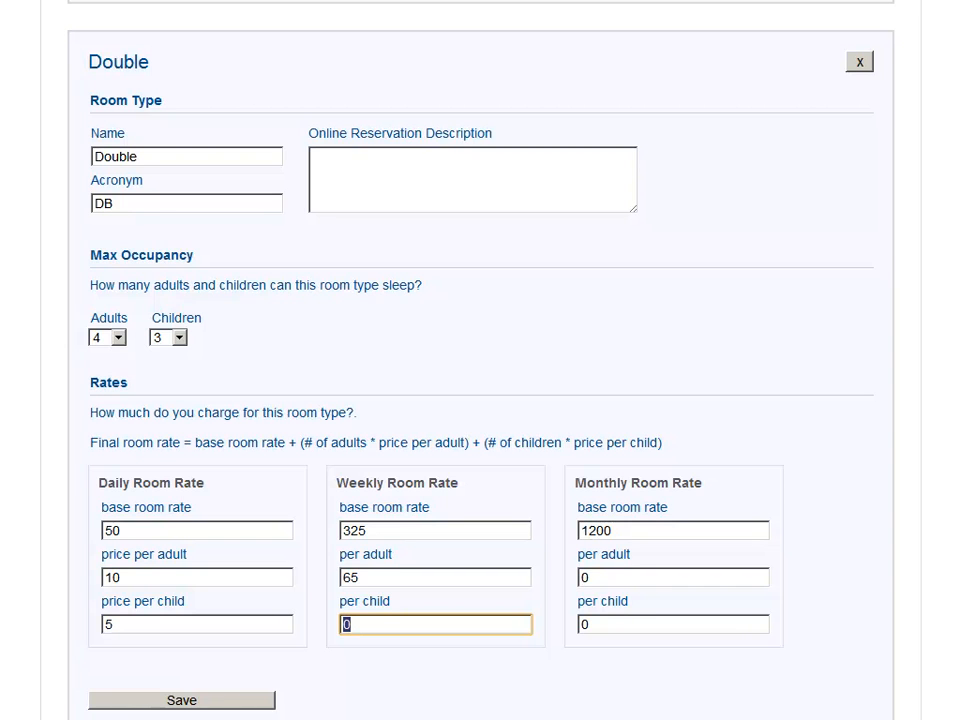
scroll(593, 531, "up", 5)
scroll(703, 383, "down", 7)
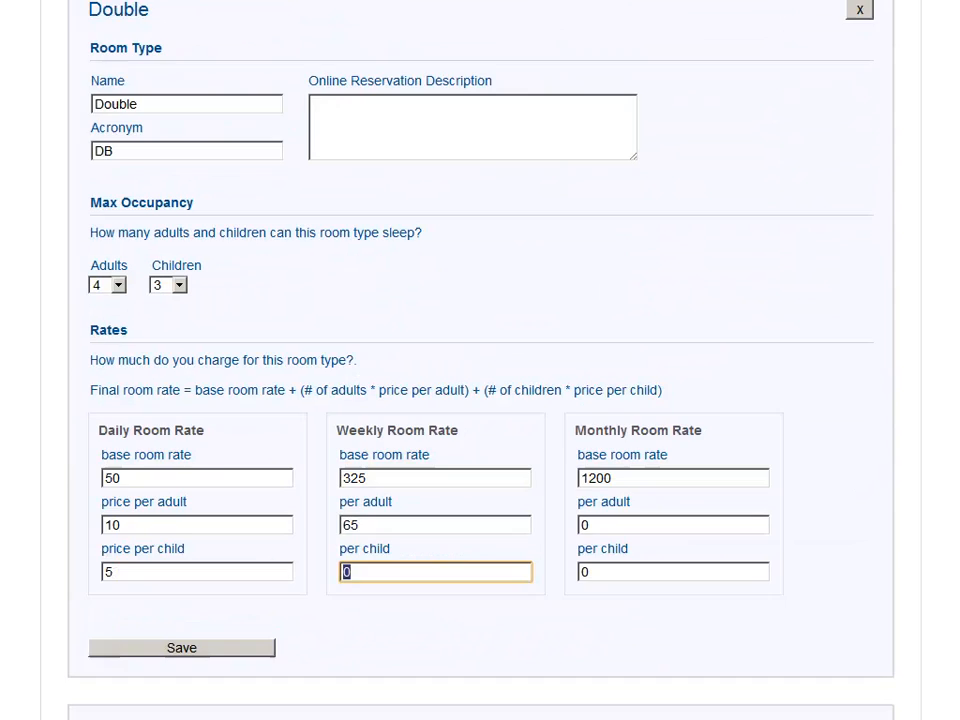
type("30")
Step: Set the Double room's monthly prices to 250 per adult and 10 per child, and save the room type
double_click(671, 354)
type("250")
key("Tab")
type("10")
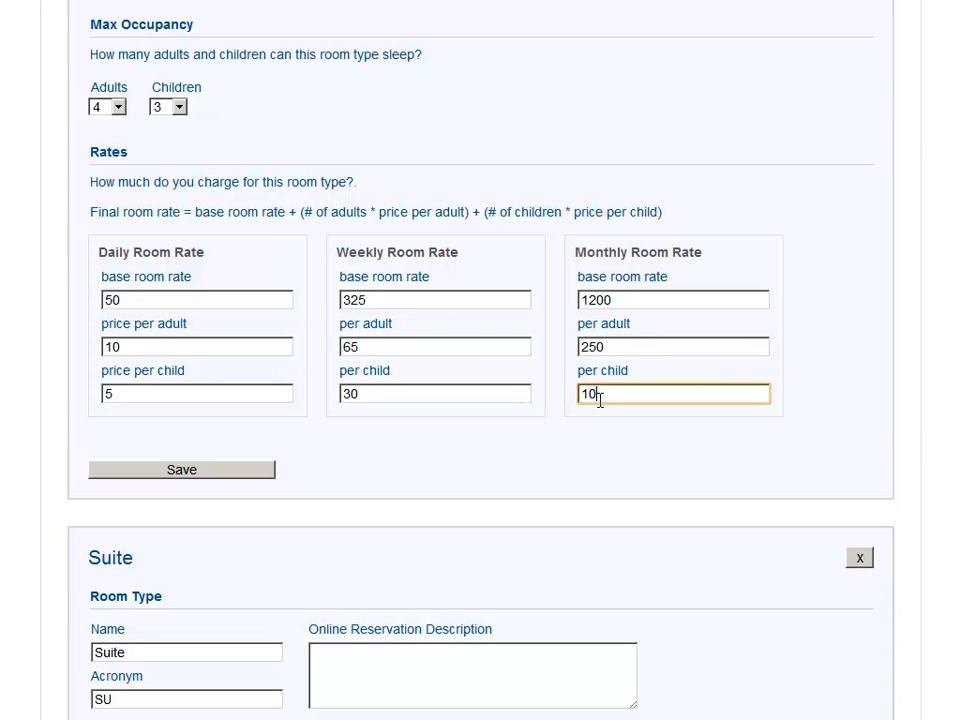
left_click(240, 472)
key("Return")
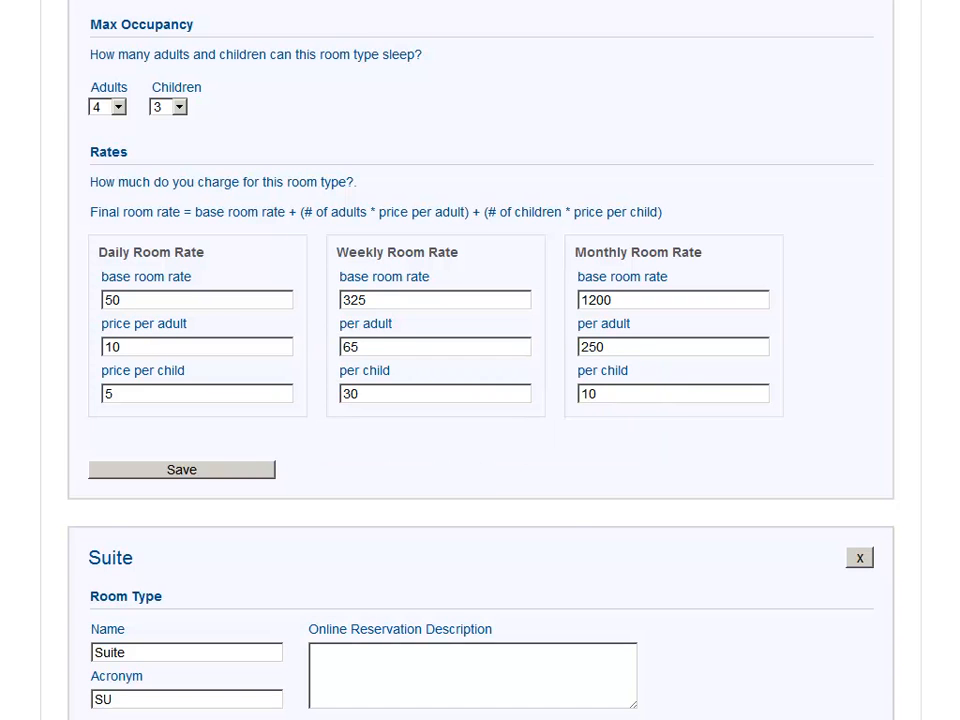
Step: Continue from the room types setup to the next wizard step for adding rooms
scroll(480, 360, "up", 3)
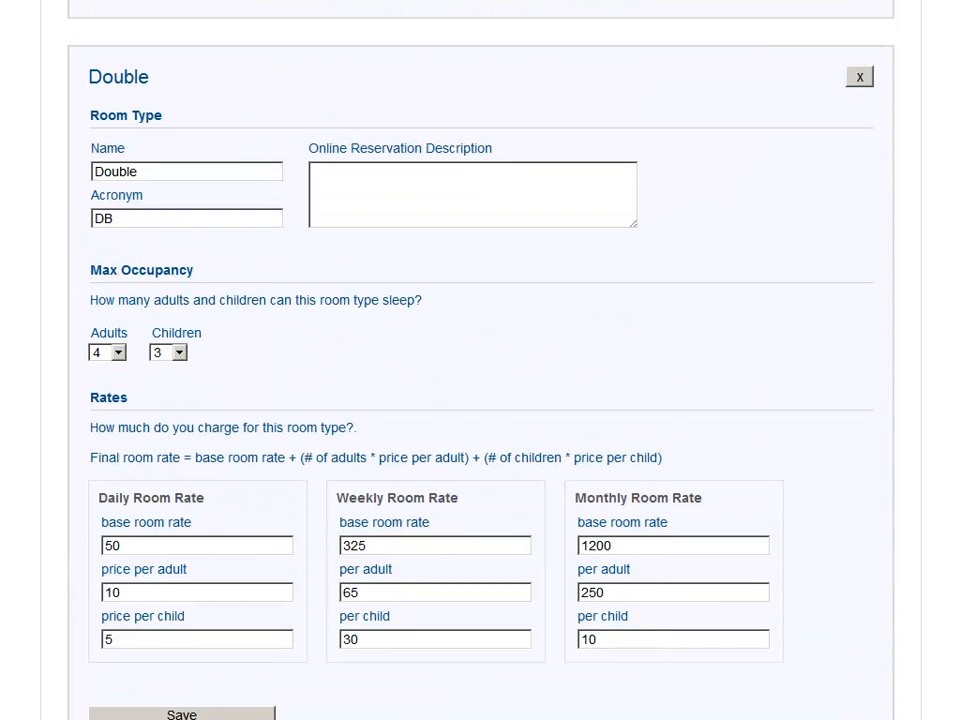
scroll(480, 360, "down", 1)
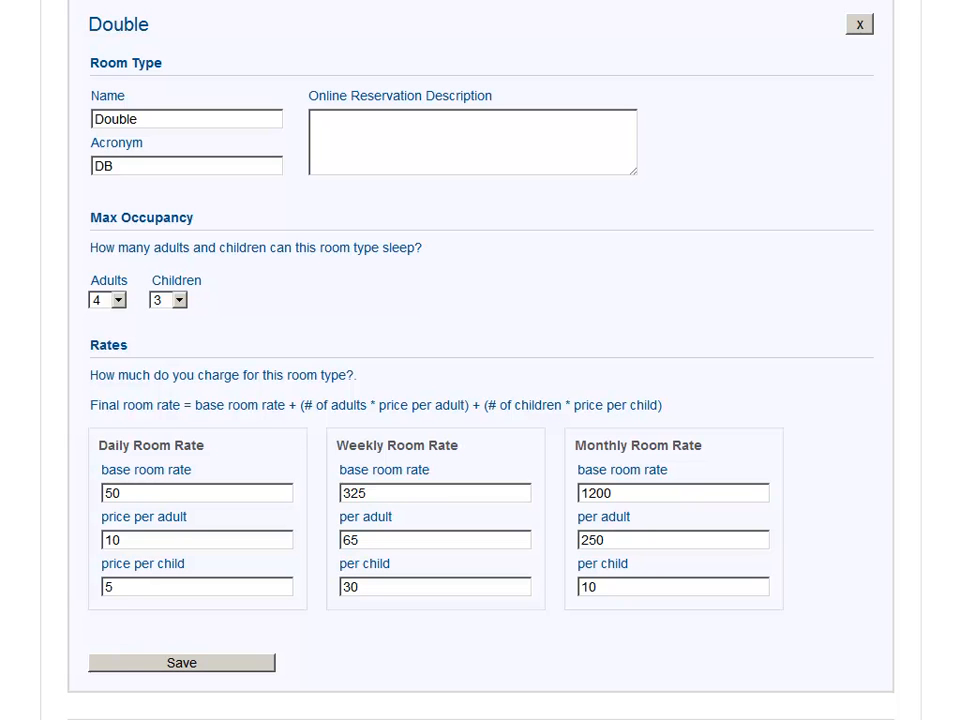
scroll(480, 360, "down", 10)
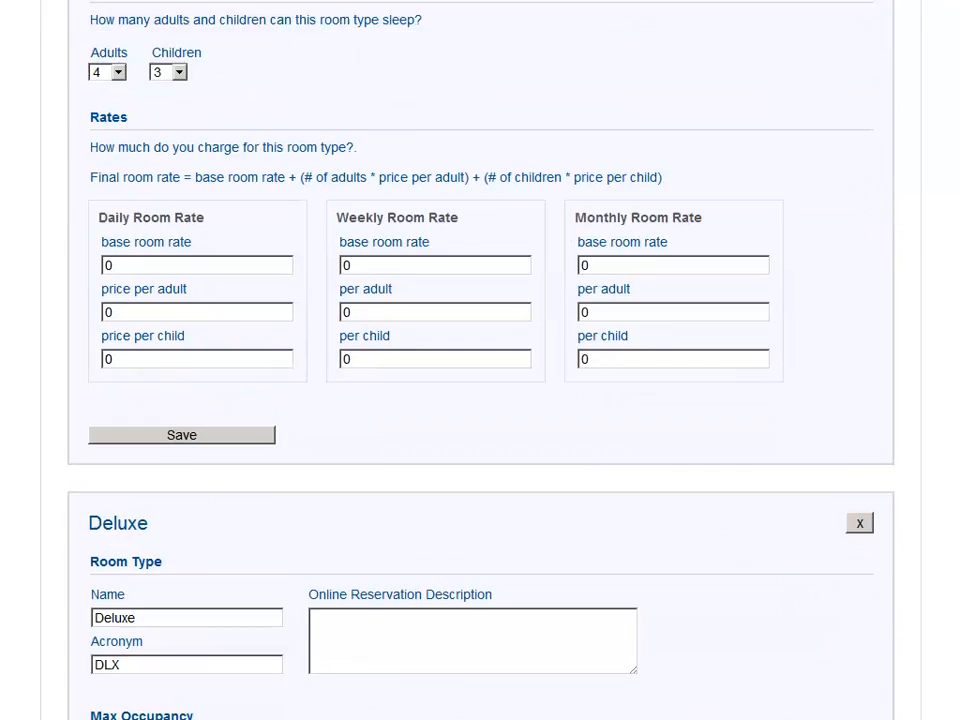
scroll(952, 107, "down", 3)
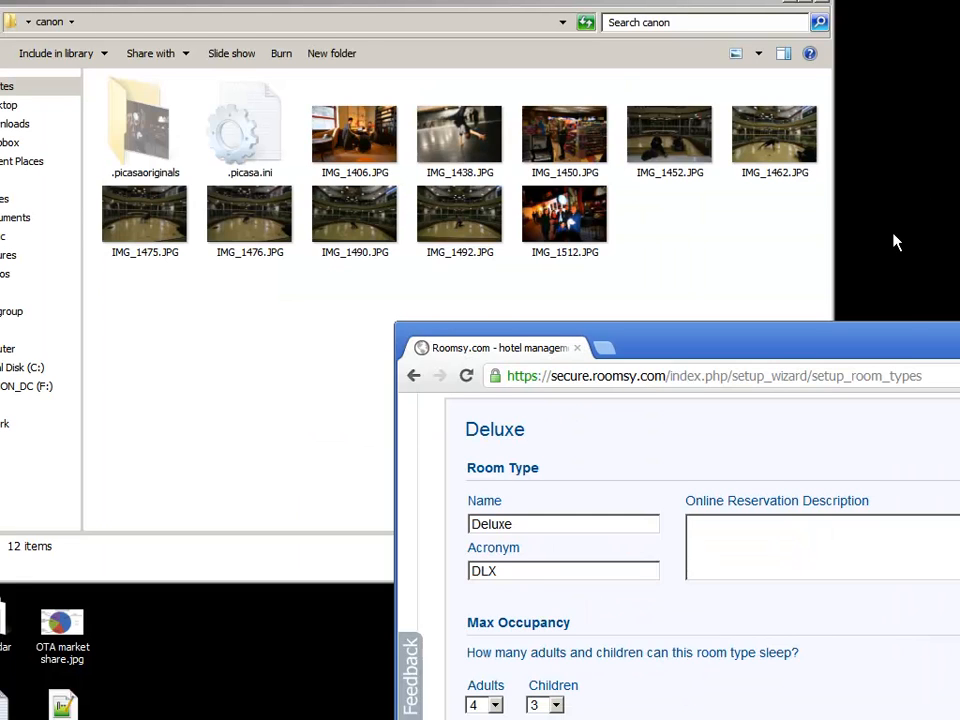
left_click_drag(906, 354, 516, 0)
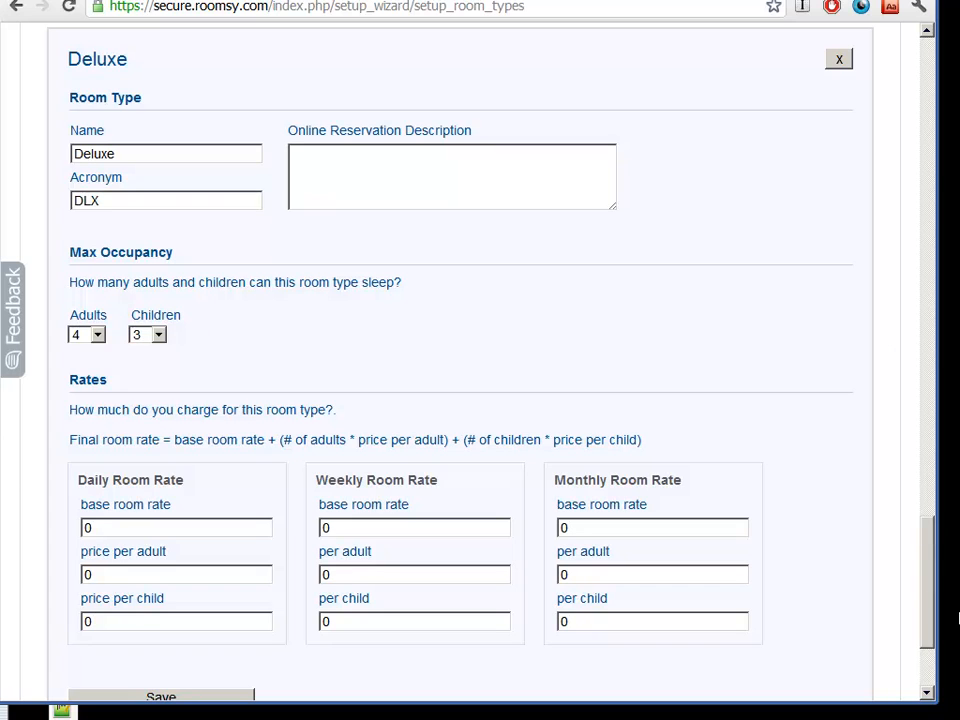
left_click_drag(925, 576, 928, 630)
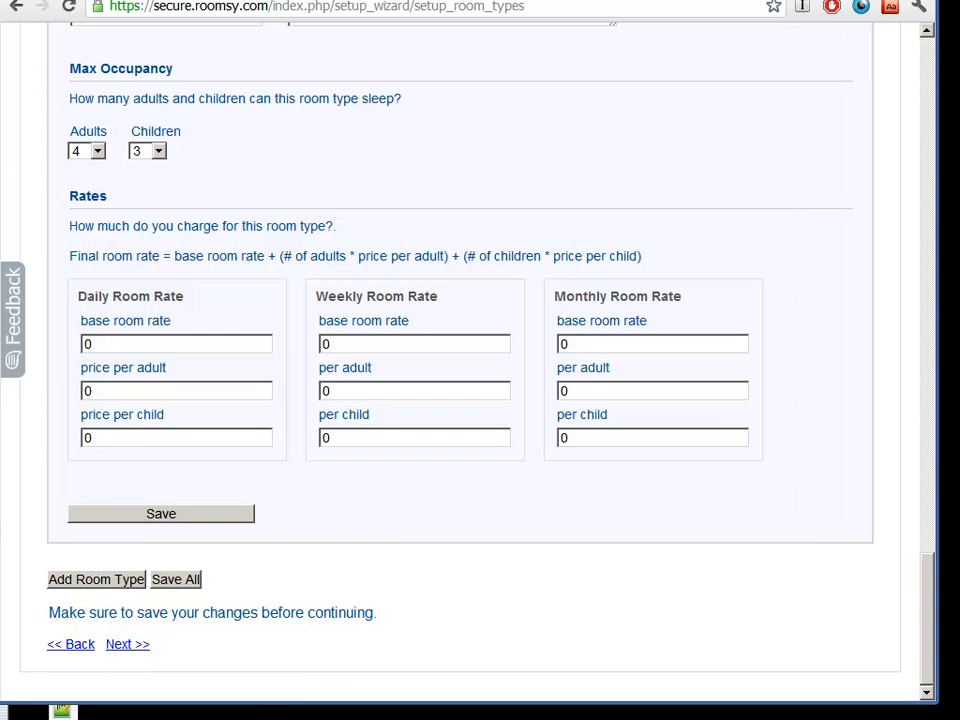
left_click(133, 644)
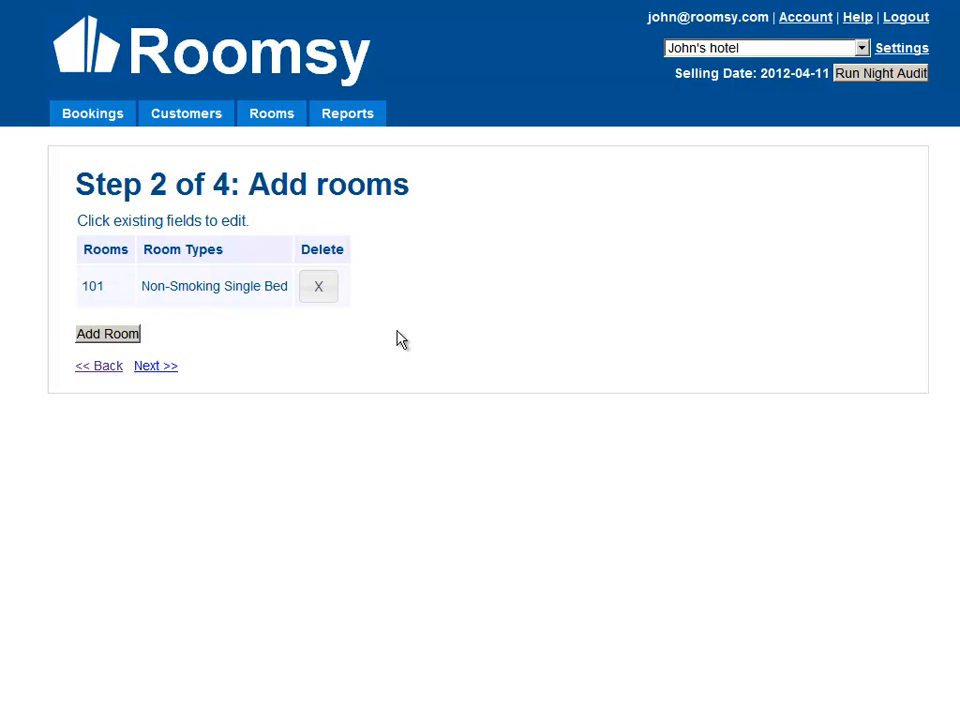
Step: Add four more rooms to the room list
left_click(117, 340)
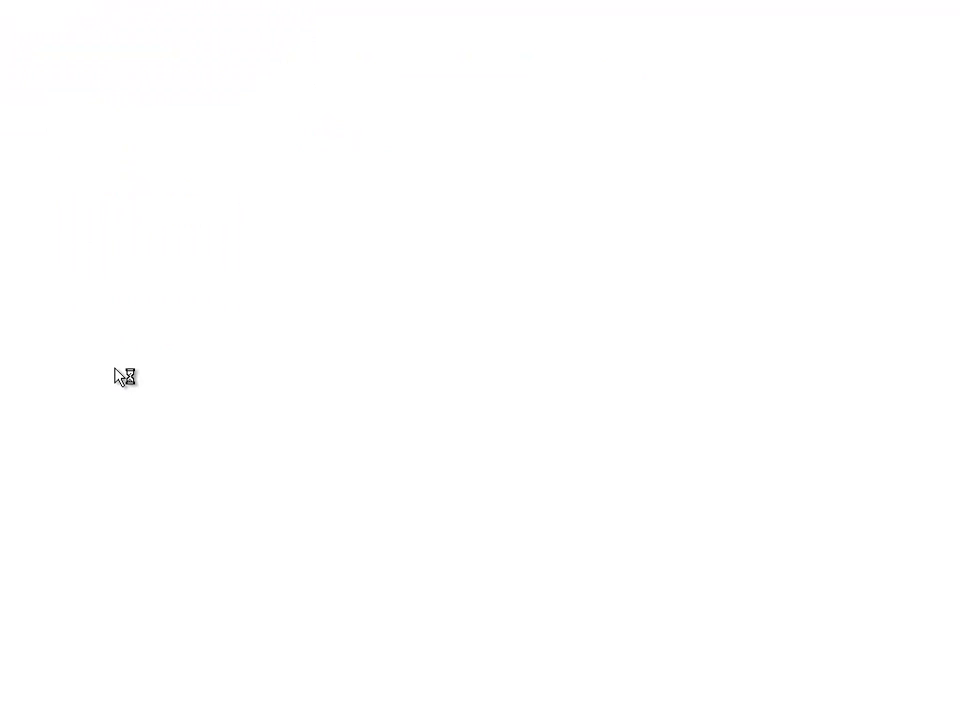
left_click(112, 382)
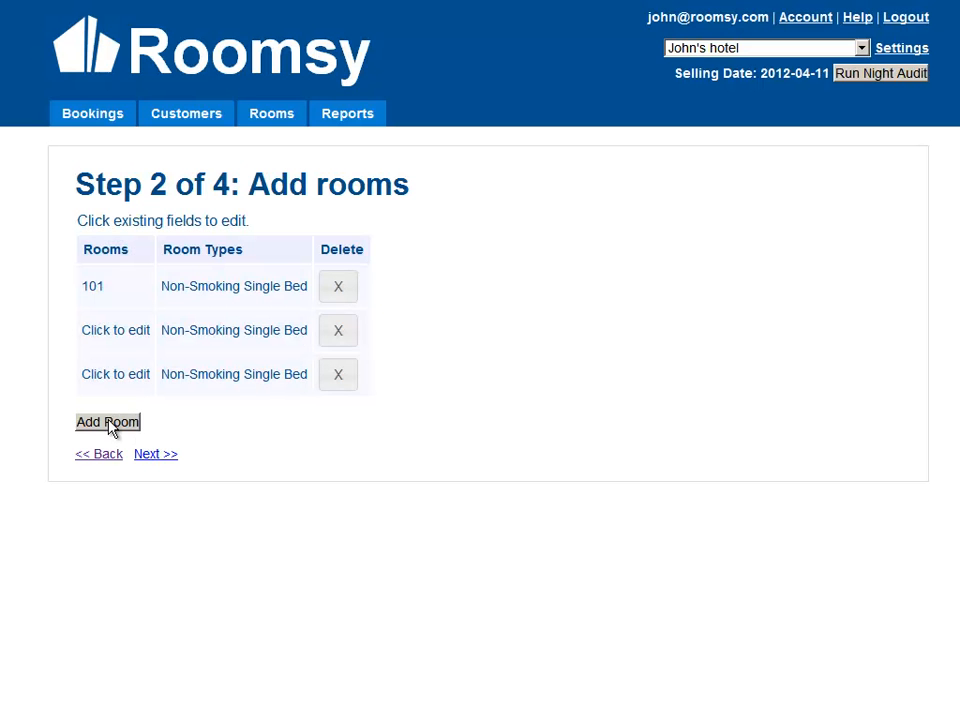
left_click(112, 424)
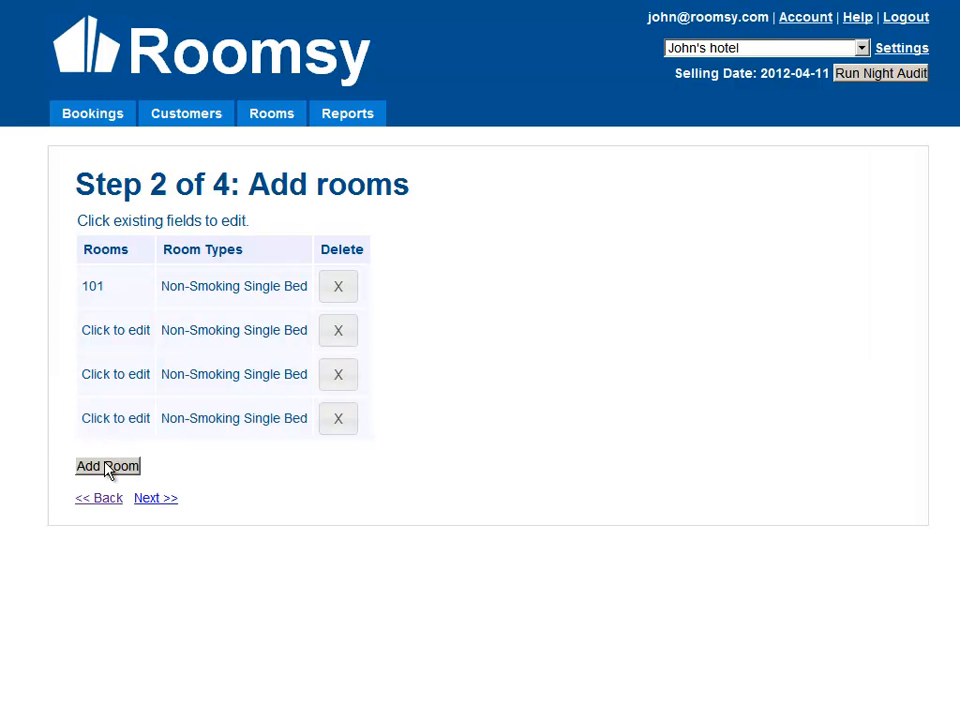
left_click(110, 467)
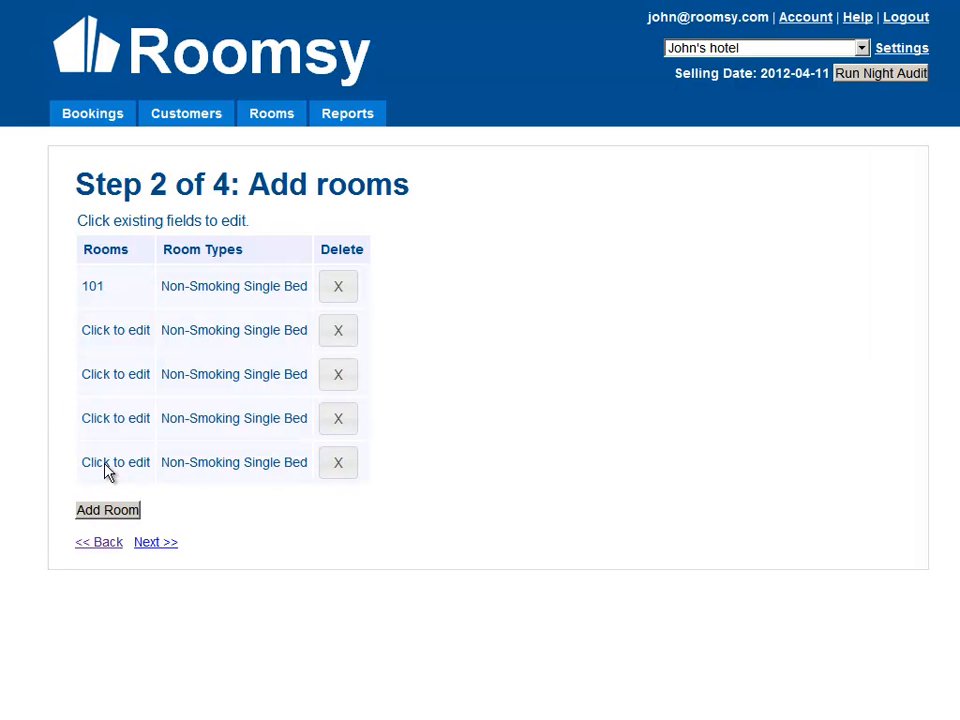
Step: Try numbering the second room 102 and the third room 105
left_click(108, 329)
type("102")
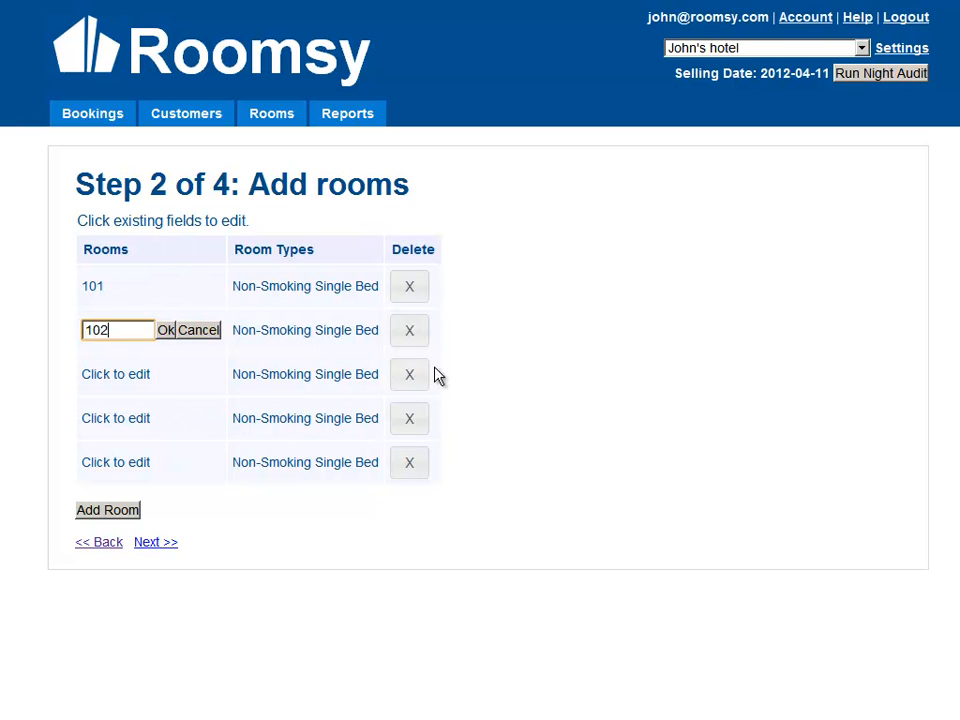
left_click(120, 373)
type("105")
key("BackSpace")
type("6")
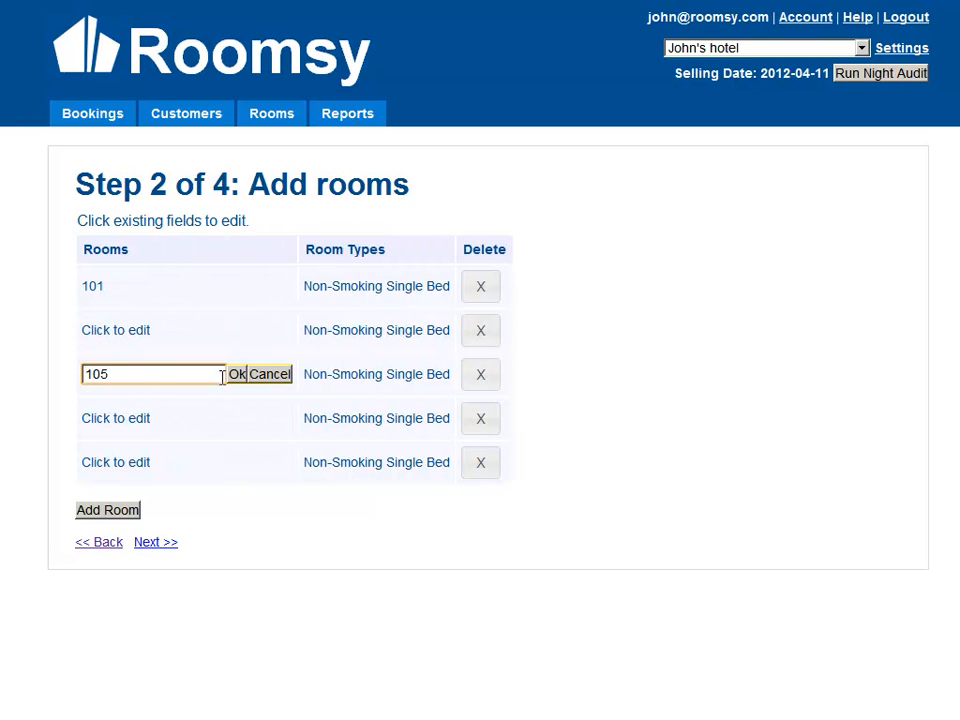
left_click(236, 374)
Step: Number the second room 102
left_click(118, 330)
type("102")
left_click(166, 331)
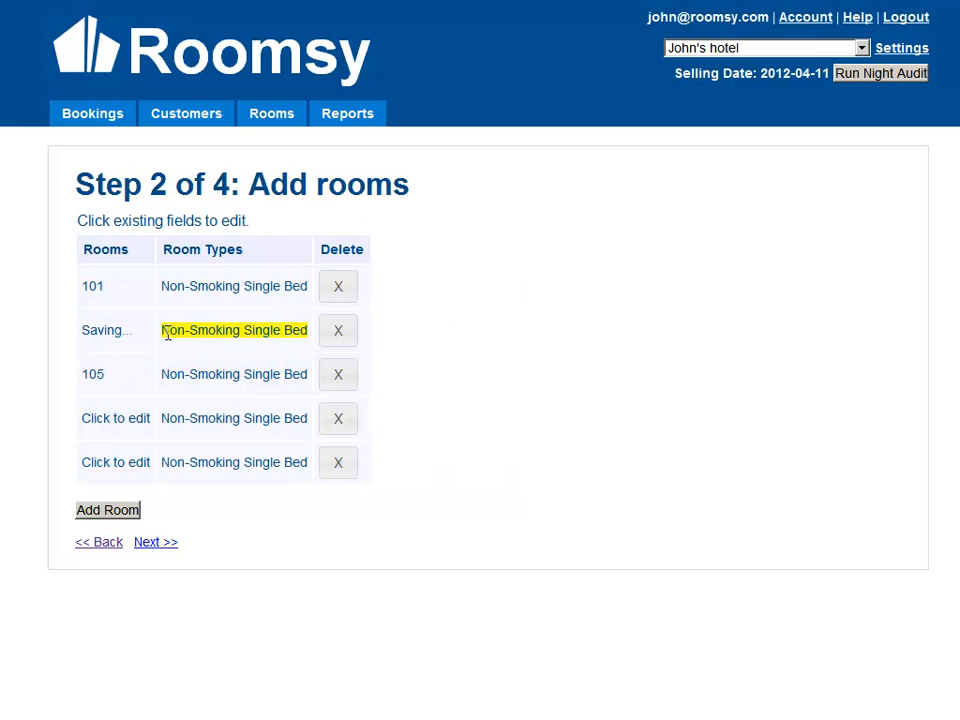
Step: Change the third room's number to 103
left_click(126, 374)
key("BackSpace")
type("3")
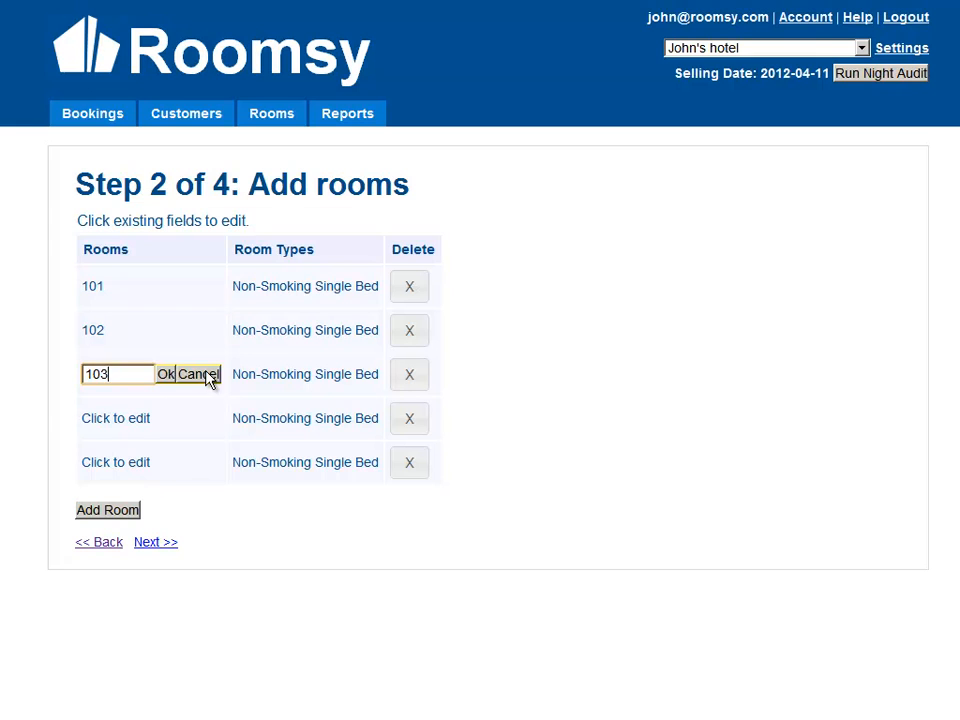
left_click(166, 374)
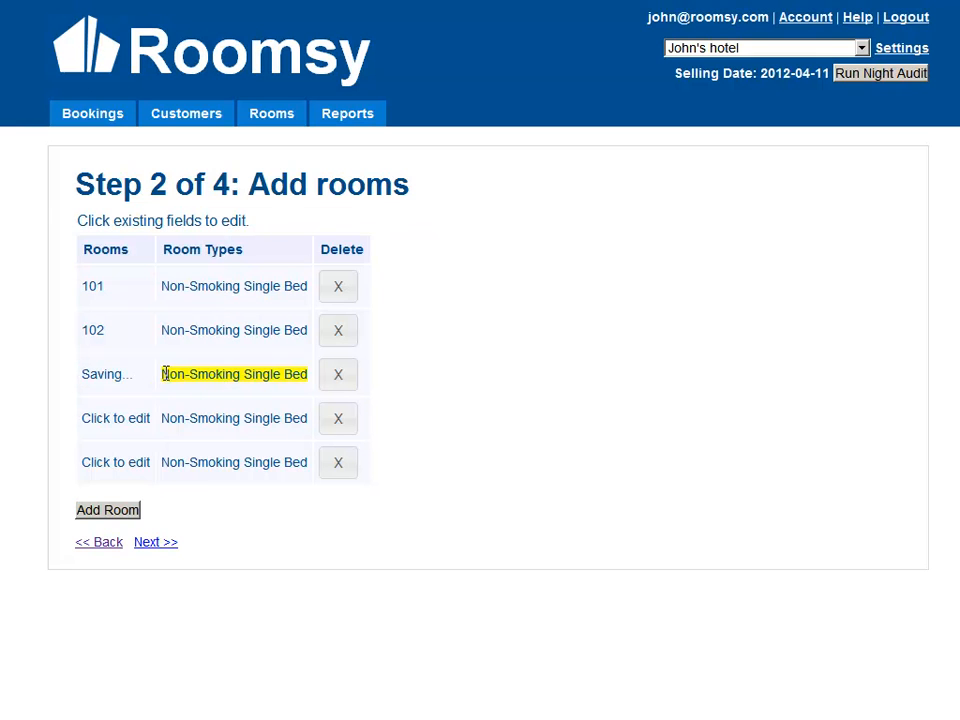
Step: Number the fourth room 104 and the fifth room 105
left_click(107, 418)
type("104")
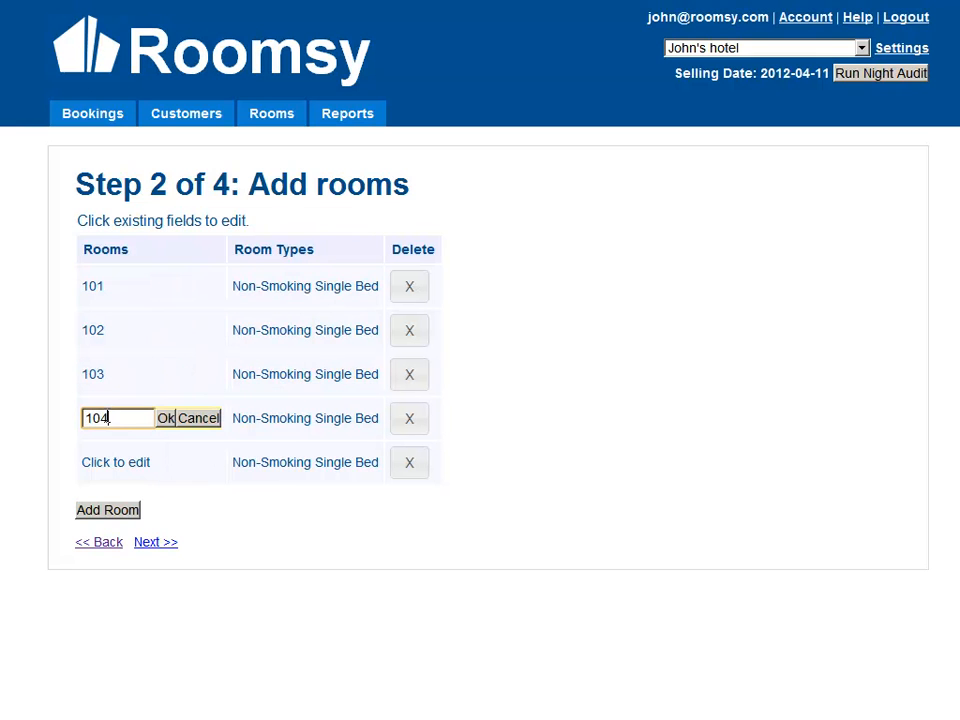
left_click(168, 420)
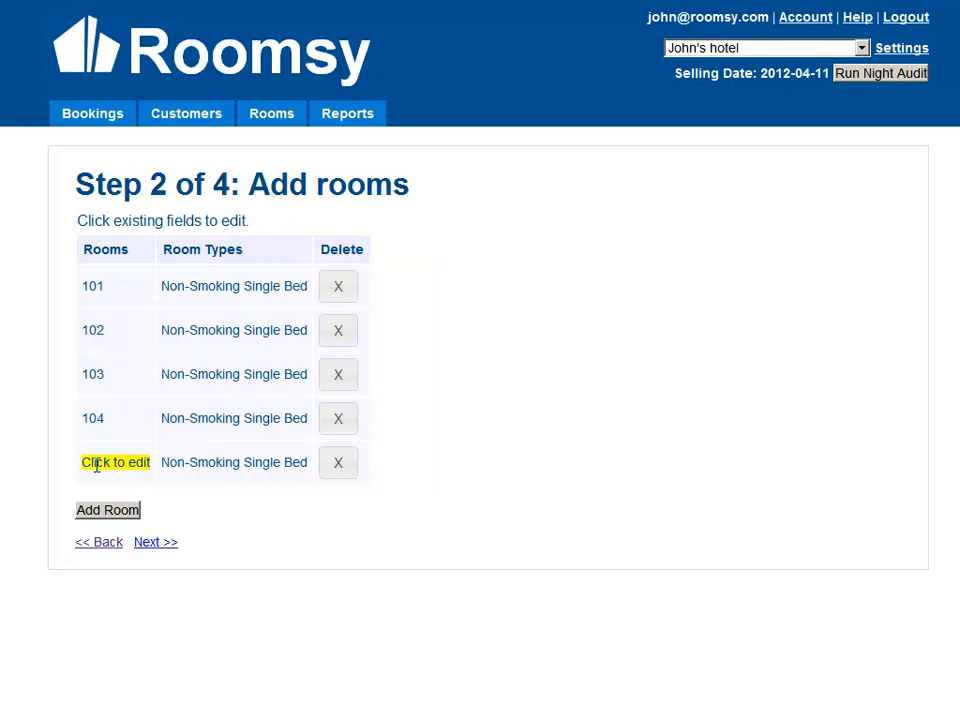
left_click(96, 464)
type("105")
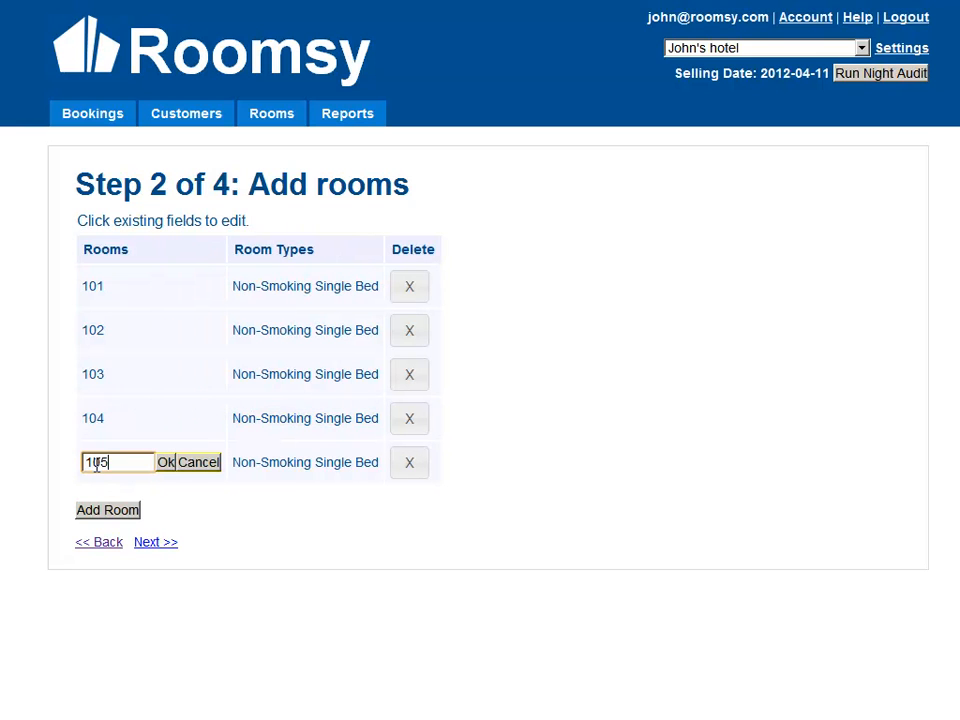
left_click(163, 464)
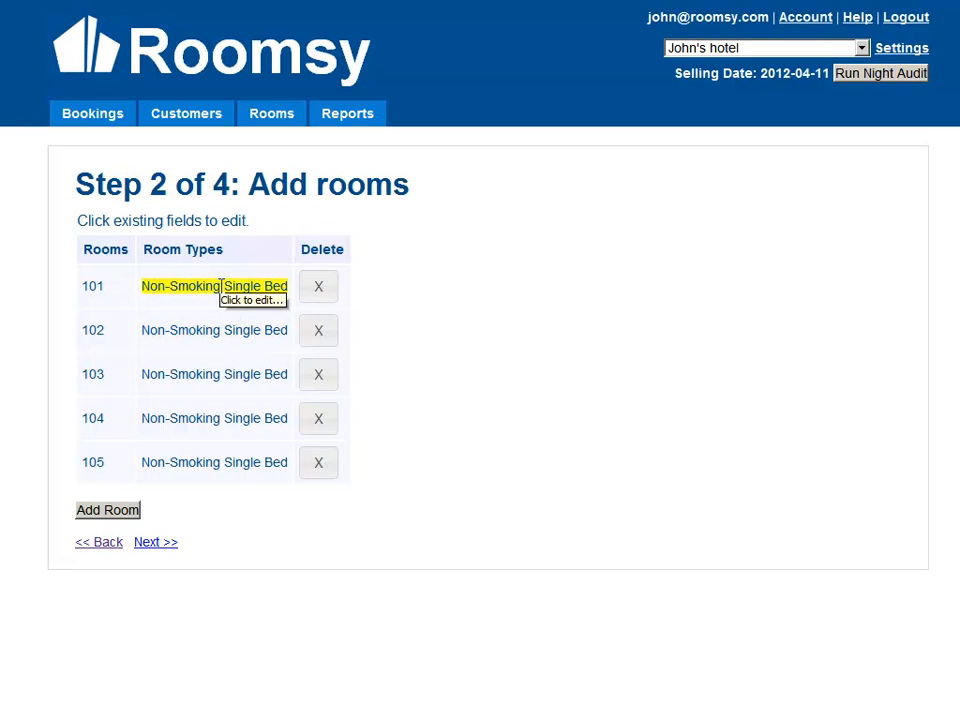
Step: Set room 102's type to Double and room 103's type to Suite
left_click(214, 330)
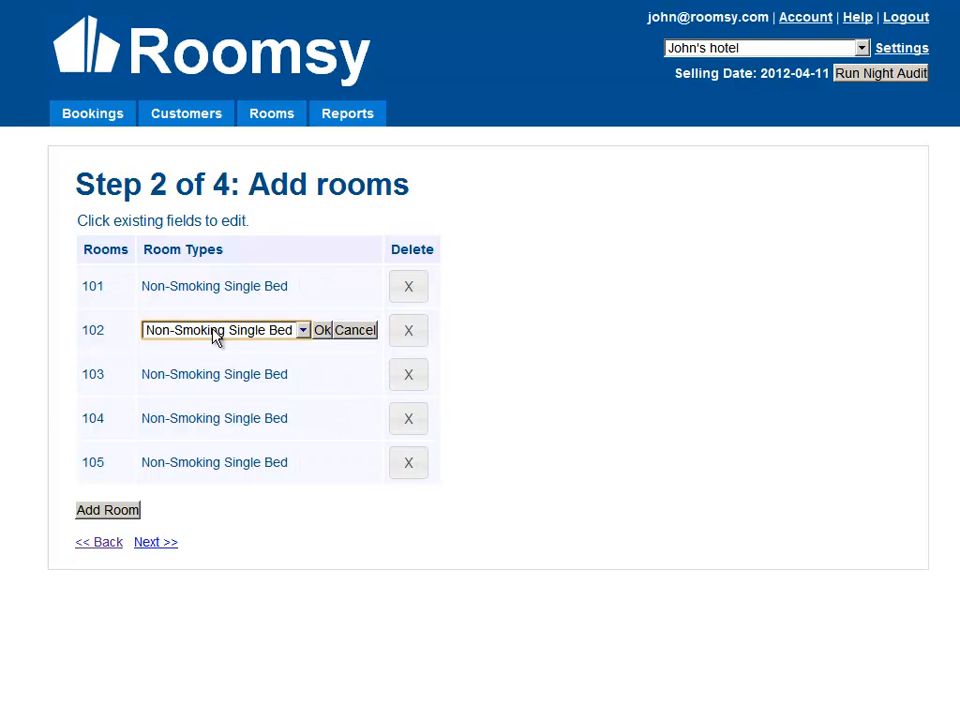
left_click(248, 335)
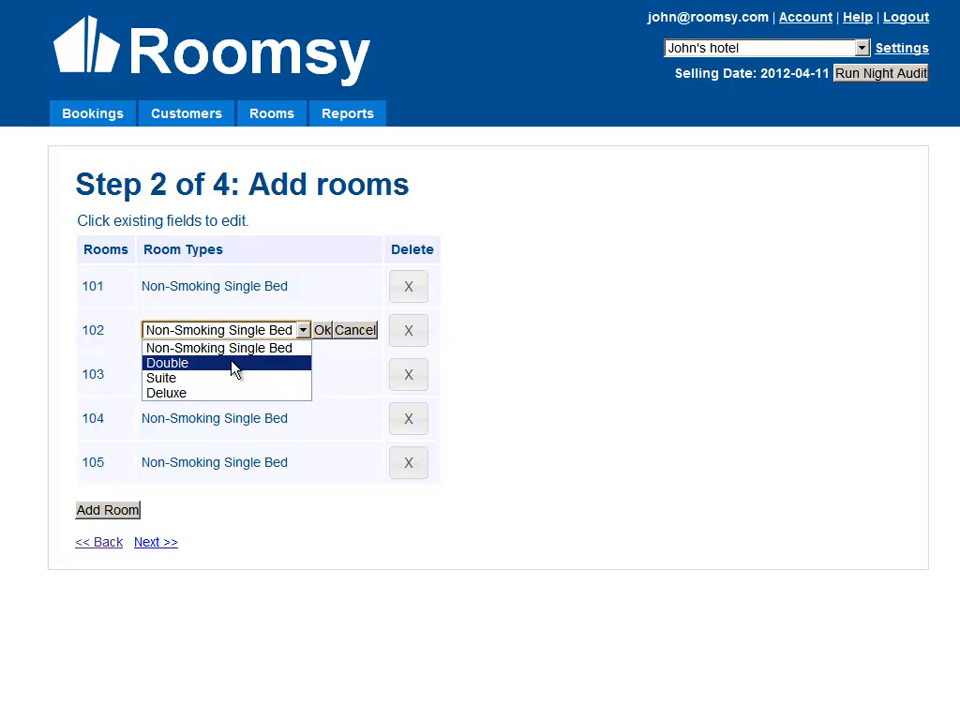
left_click(232, 365)
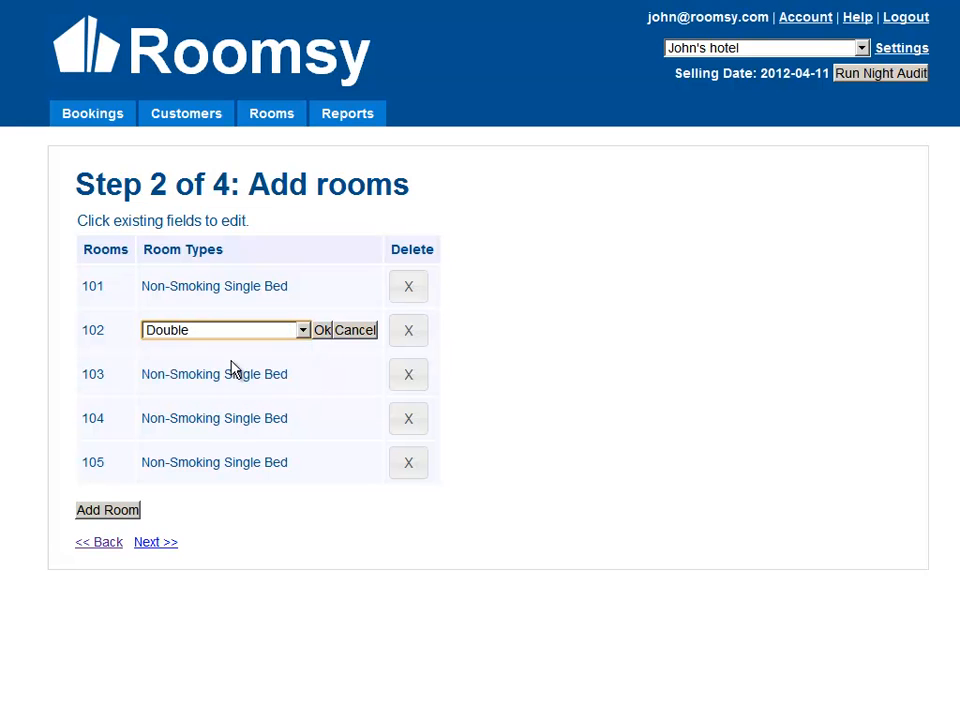
left_click(318, 335)
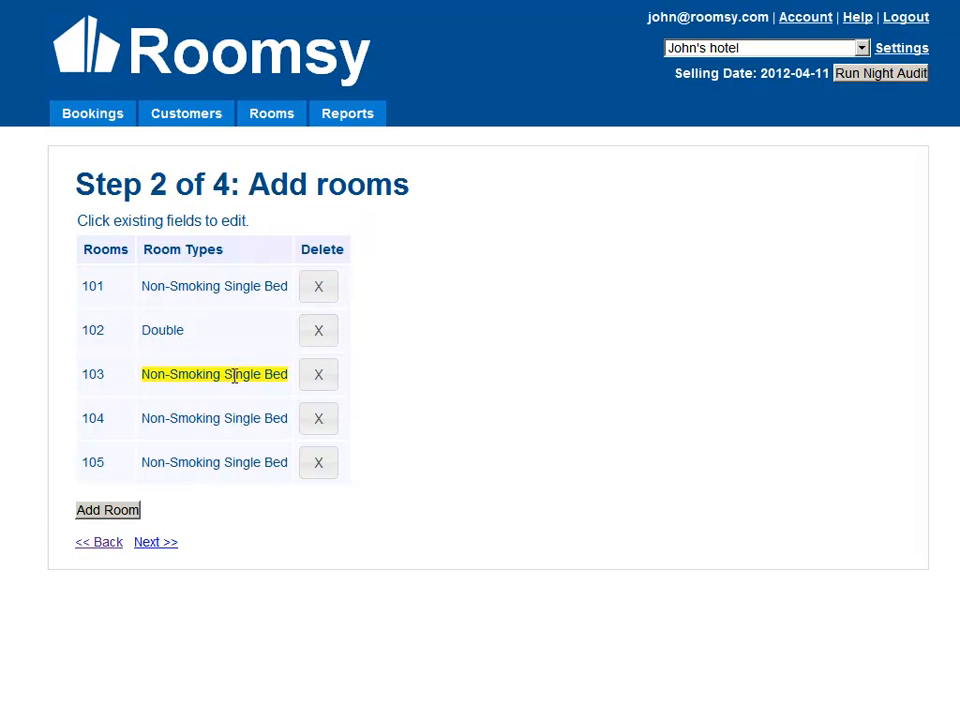
left_click(234, 375)
left_click(236, 376)
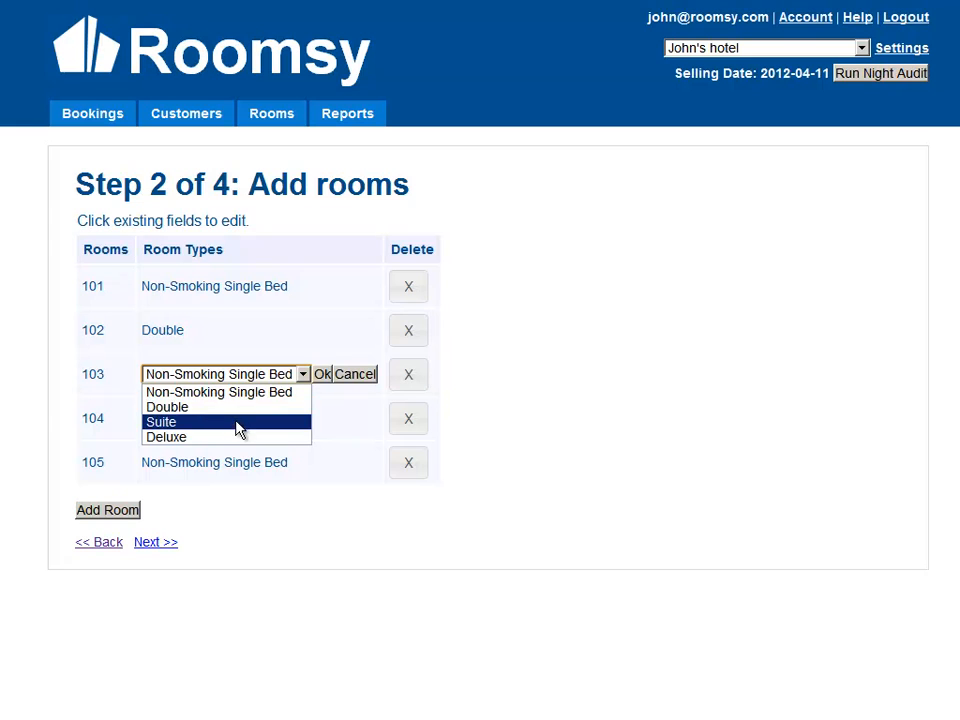
left_click(238, 430)
left_click(322, 377)
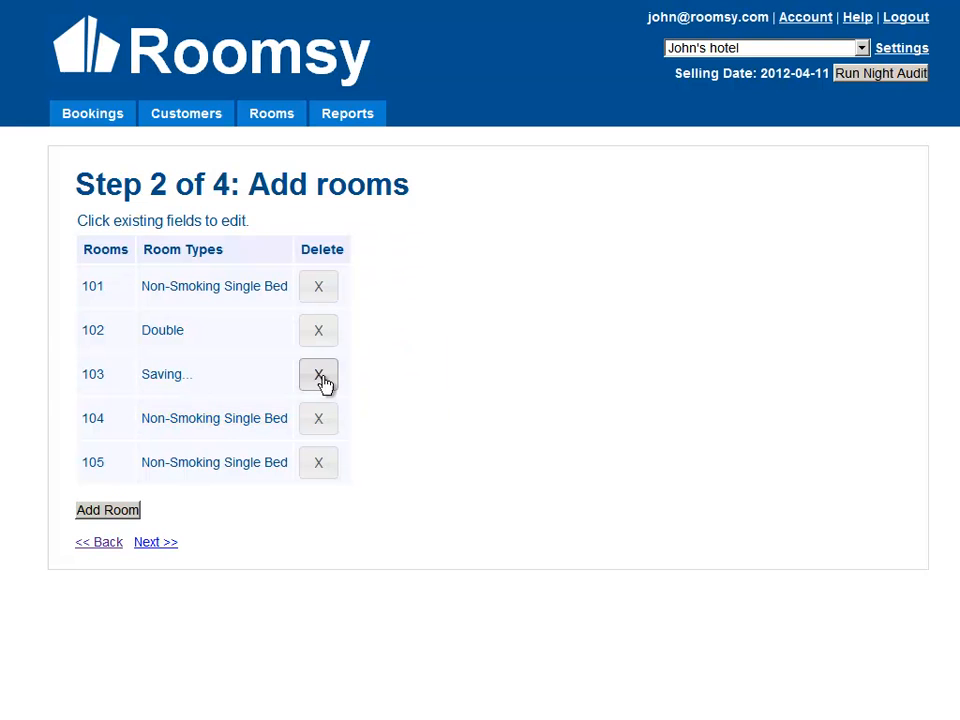
Step: Set room 104's type to Double and room 105's type to Deluxe
left_click(236, 421)
left_click(233, 420)
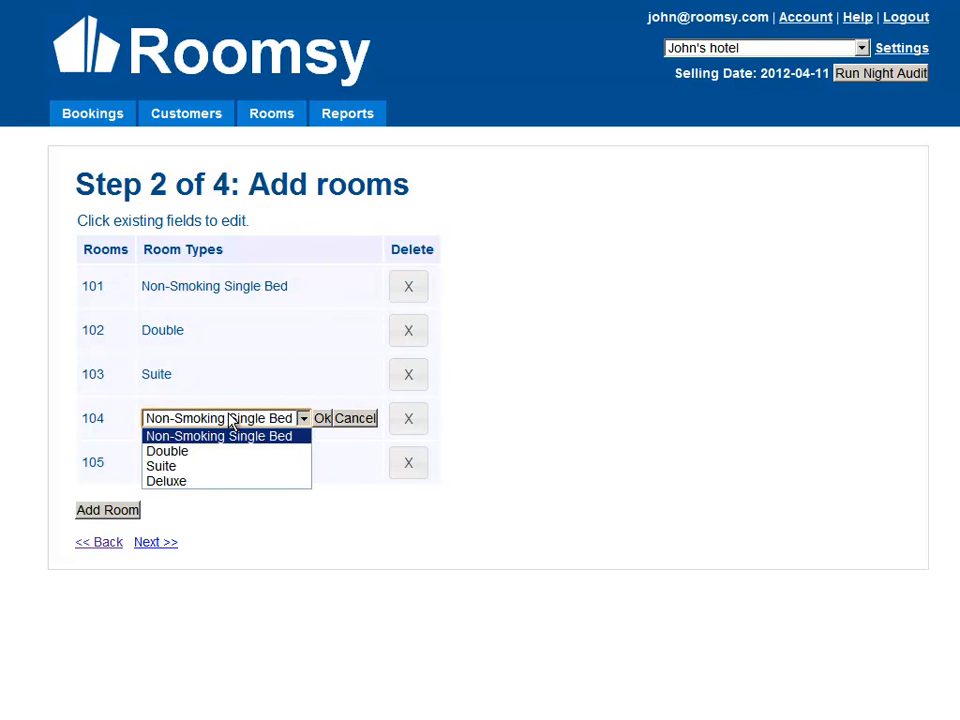
left_click(223, 452)
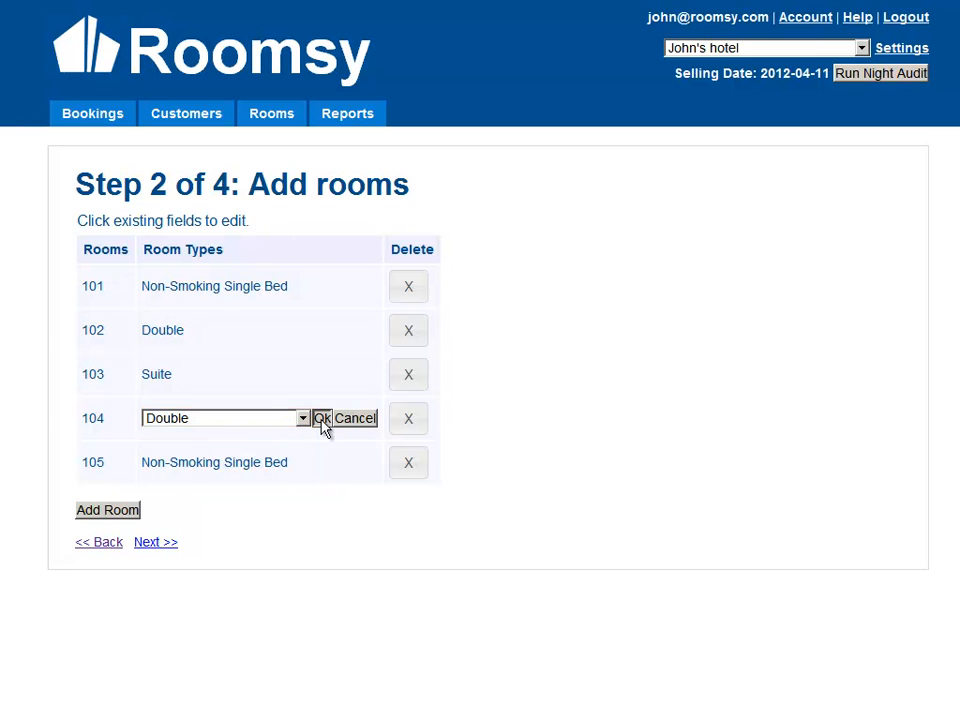
left_click(322, 420)
left_click(226, 467)
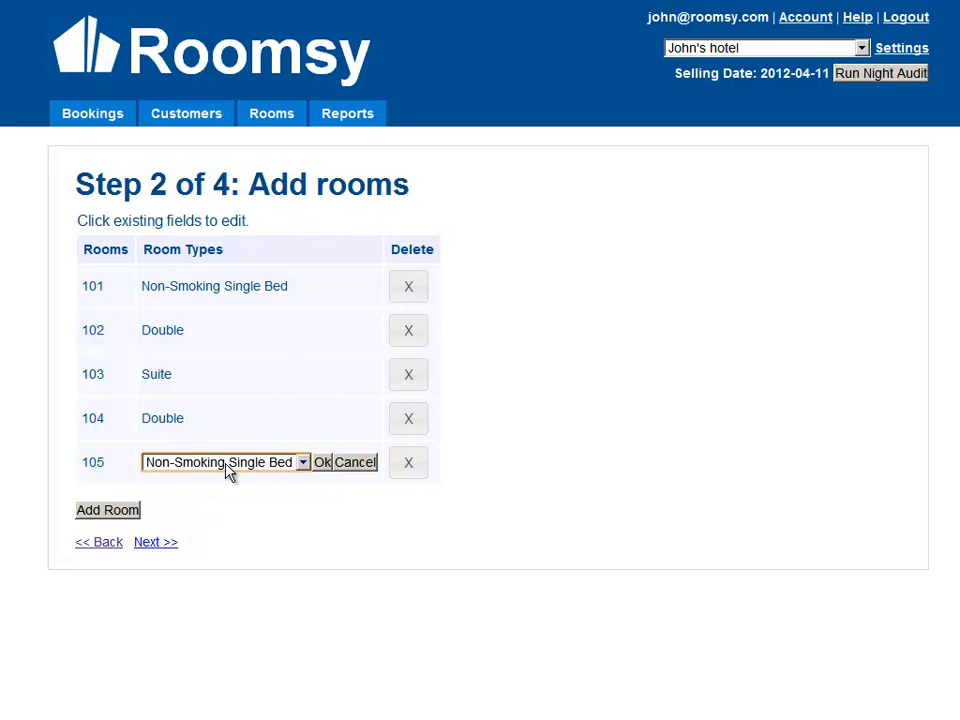
left_click(228, 468)
left_click(230, 524)
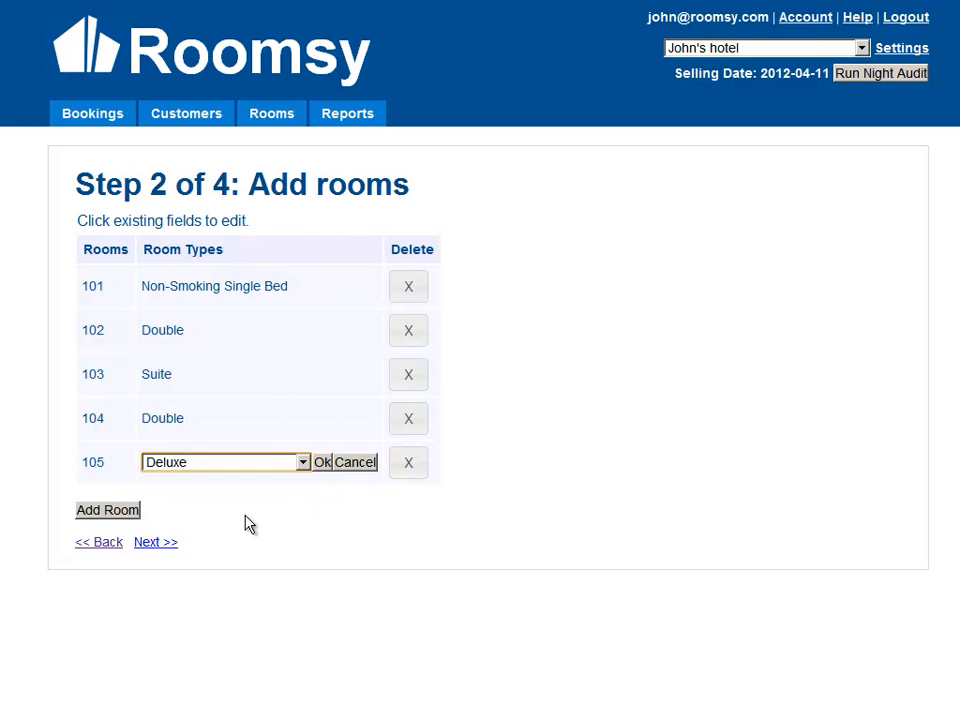
left_click(321, 463)
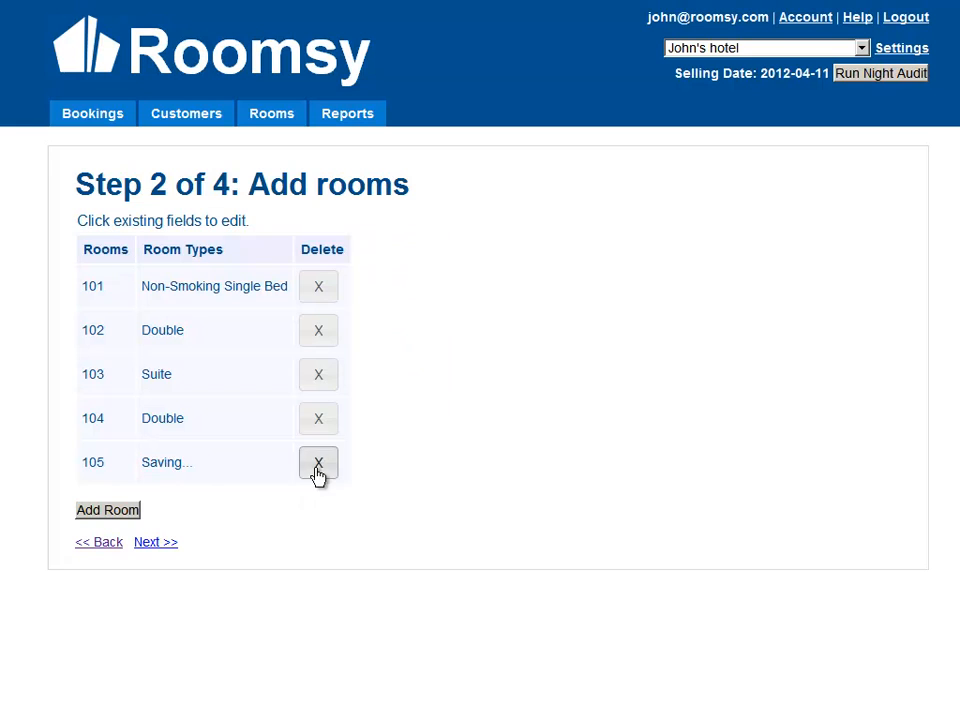
Step: Continue to the tax types step and rename the GST tax type to XST
left_click(155, 544)
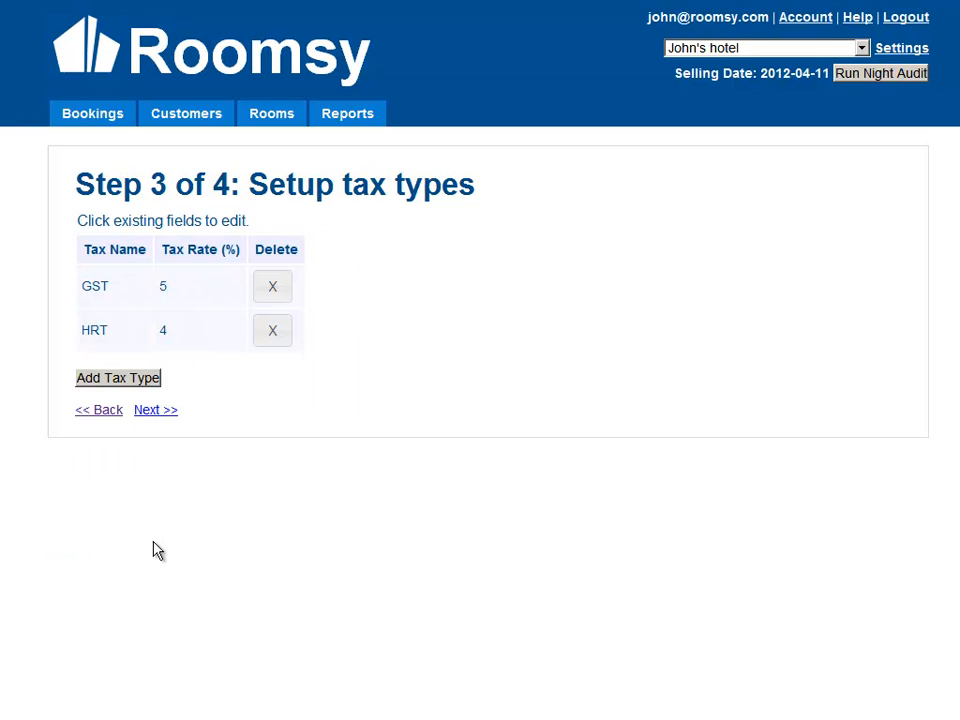
left_click(123, 293)
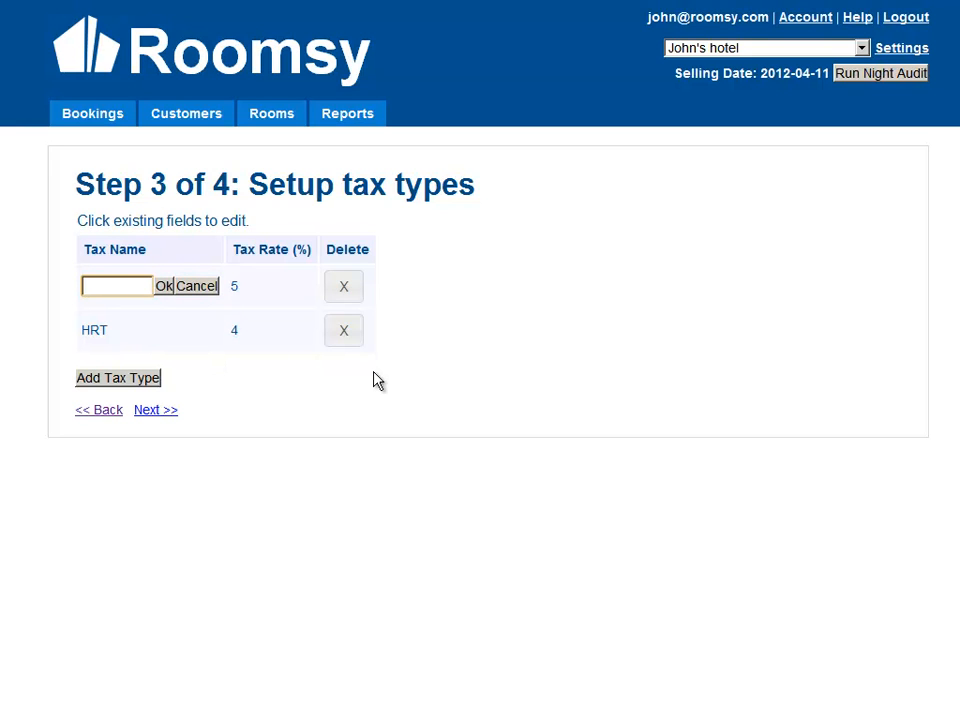
type("XST")
left_click(164, 290)
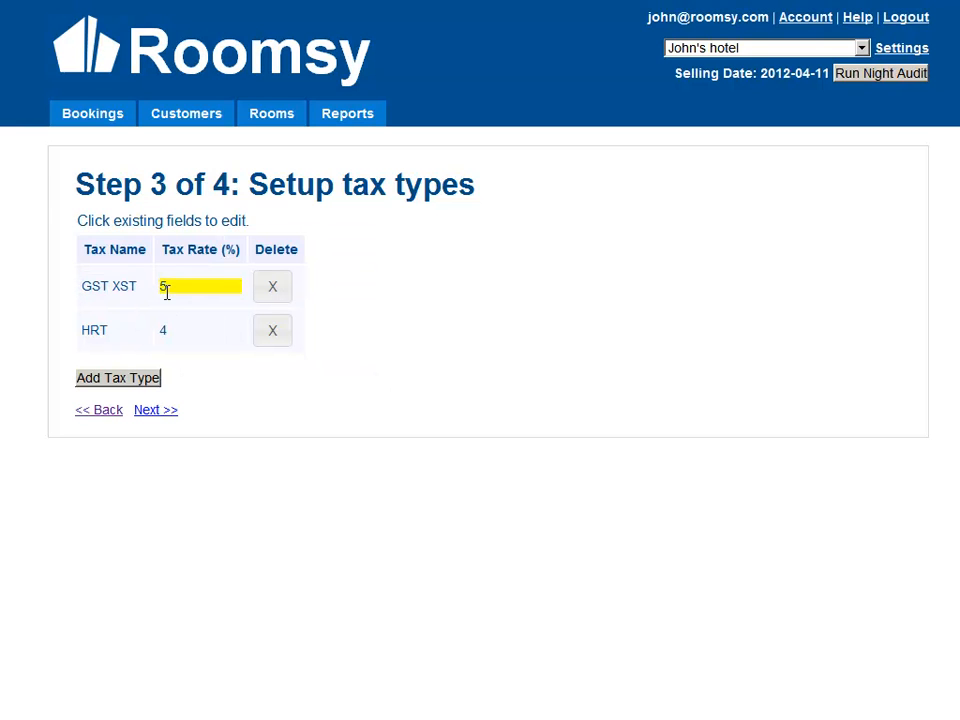
left_click(139, 287)
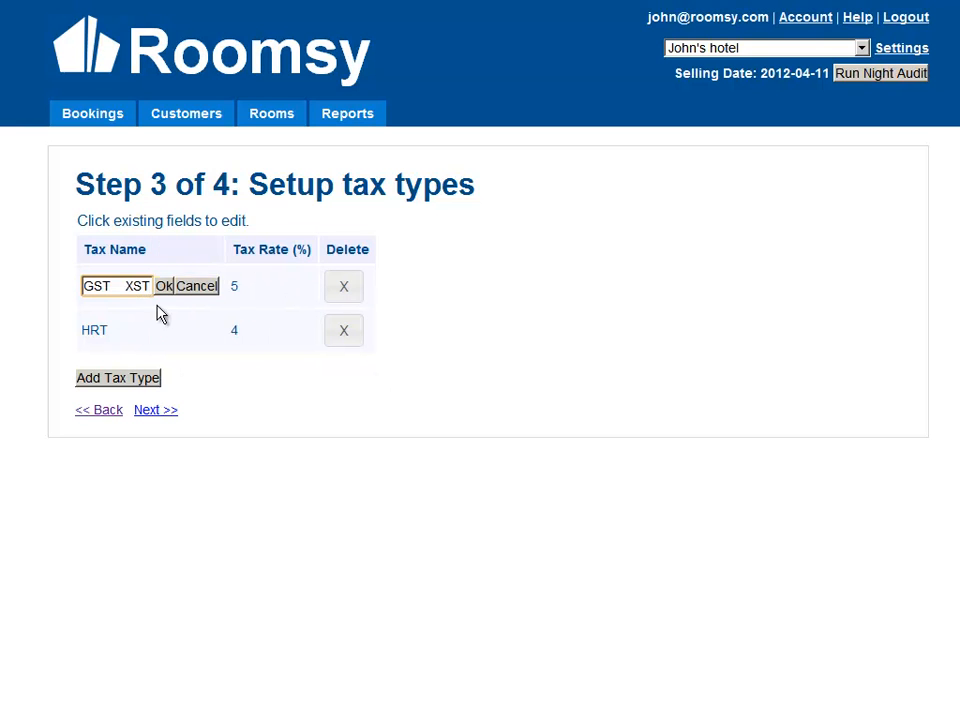
key("ctrl+a")
key("BackSpace")
type("XST")
left_click(164, 287)
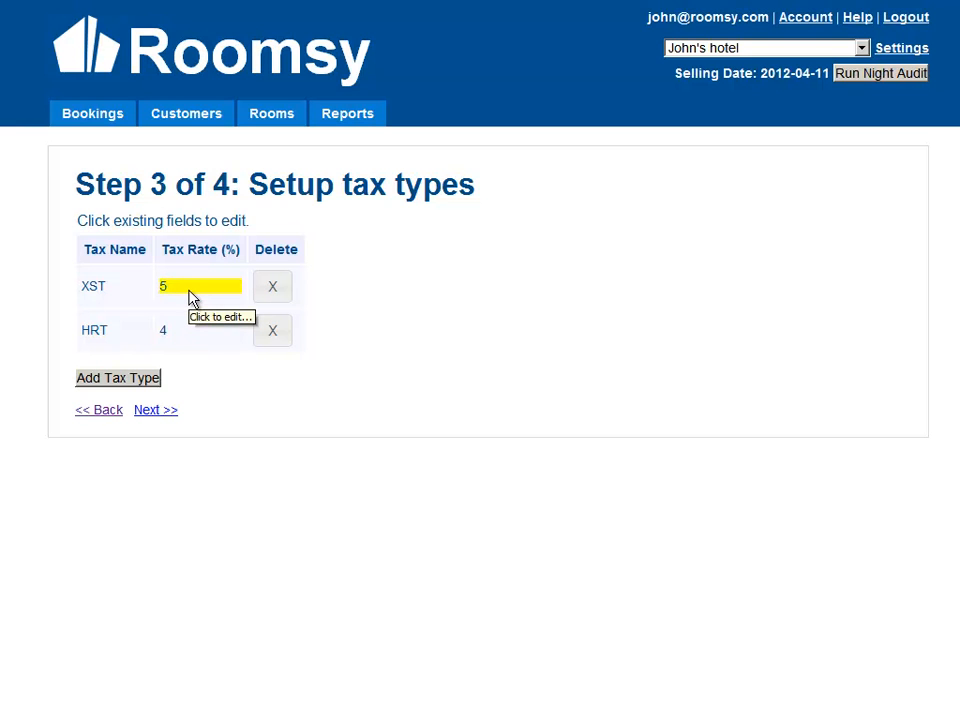
Step: Set the XST tax rate to 3 percent
left_click(195, 292)
type("3")
key("Home")
key("shift+End")
type("3")
left_click(252, 287)
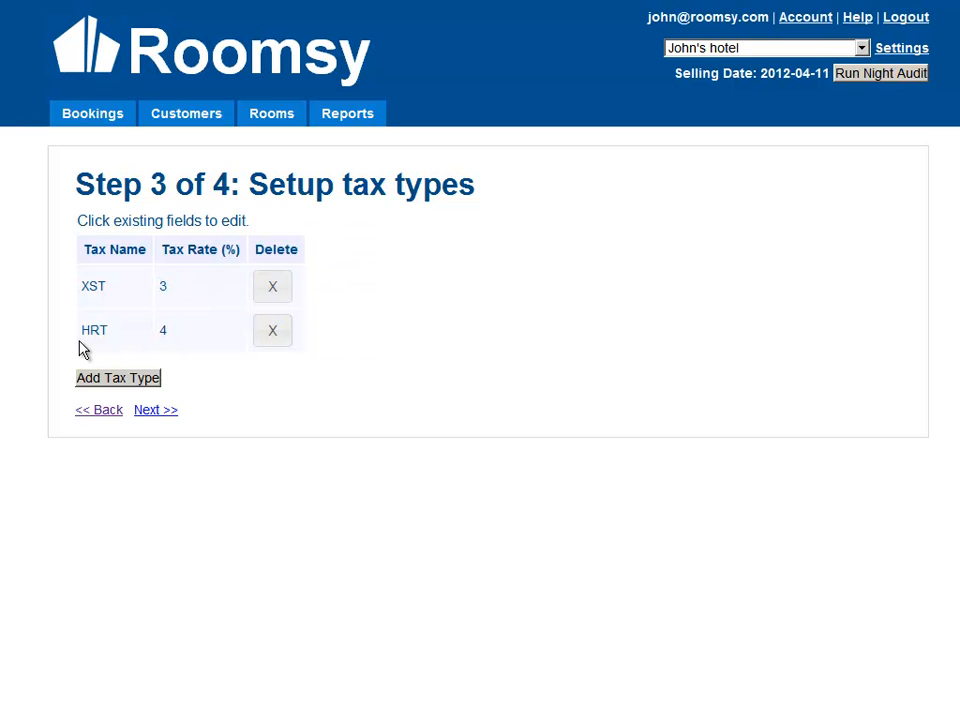
Step: Delete the HRT tax type
left_click(273, 333)
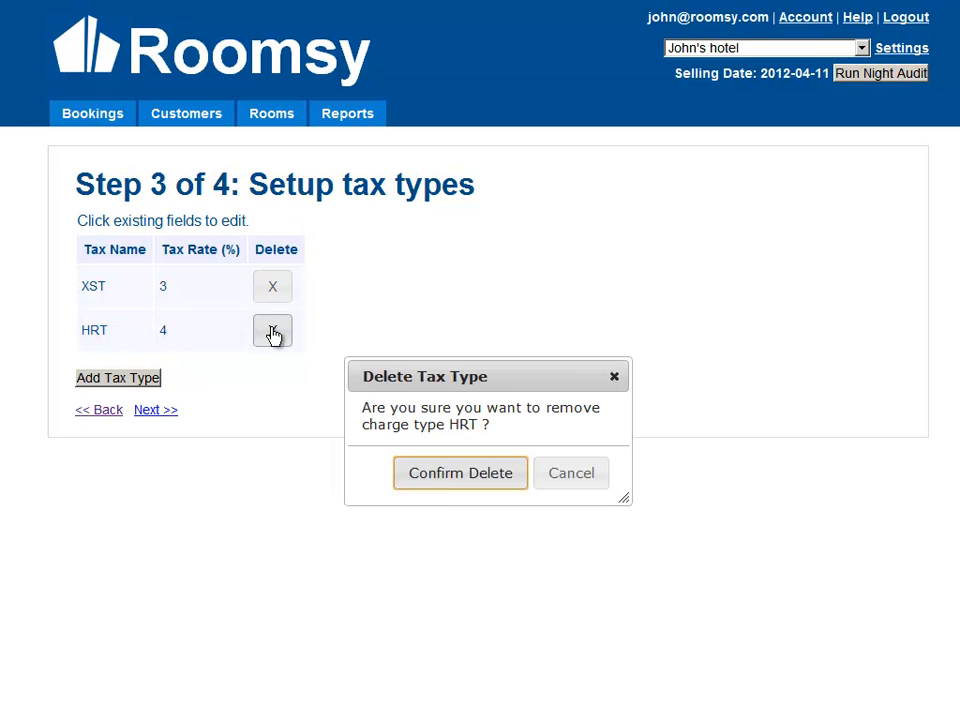
left_click(436, 478)
left_click(603, 430)
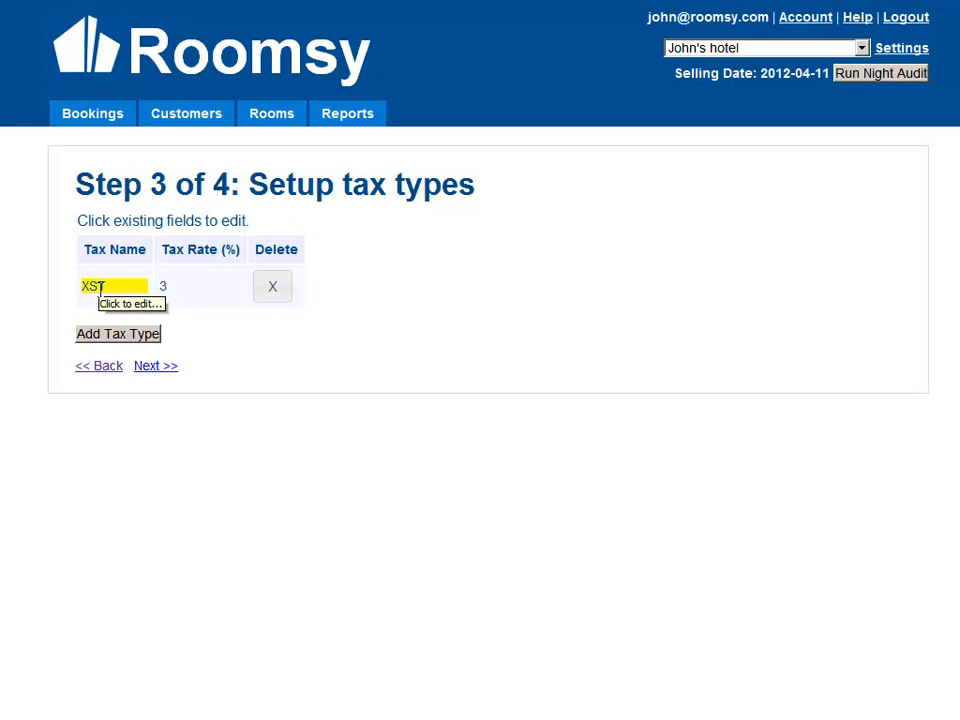
Step: Continue to the charge types step and remove the XST tax from the monthly room charge
left_click(155, 367)
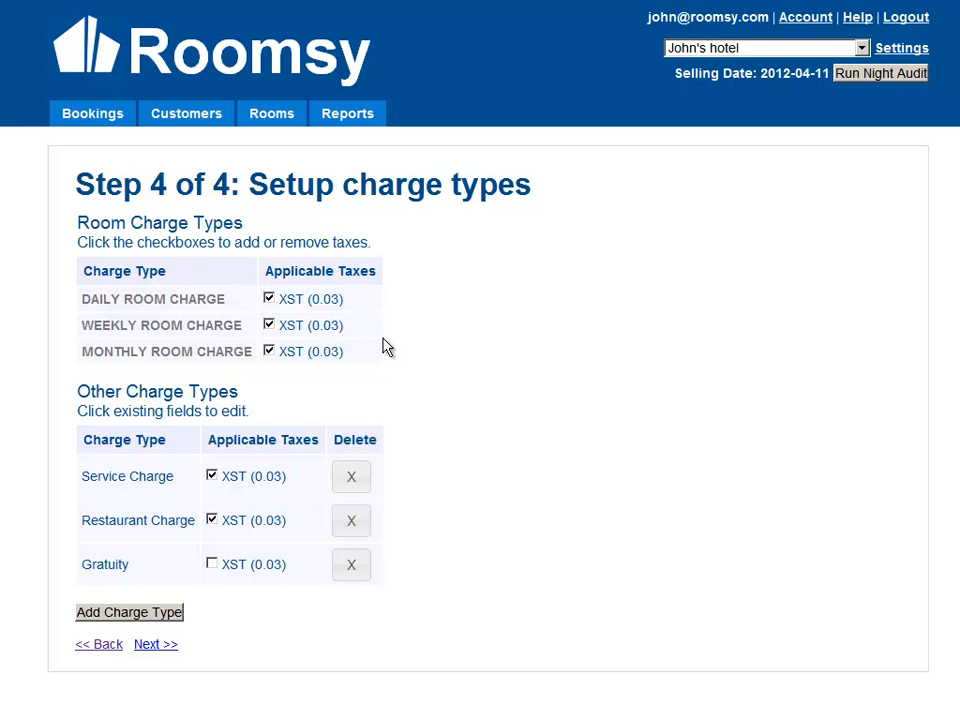
left_click_drag(99, 299, 233, 304)
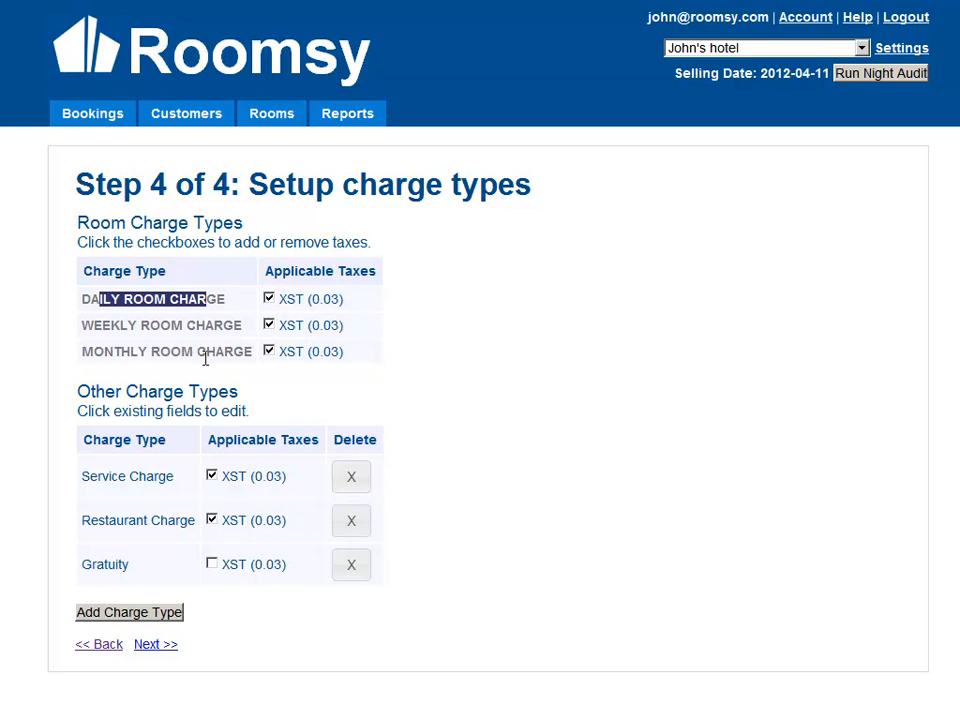
left_click_drag(205, 352, 148, 360)
left_click(149, 358)
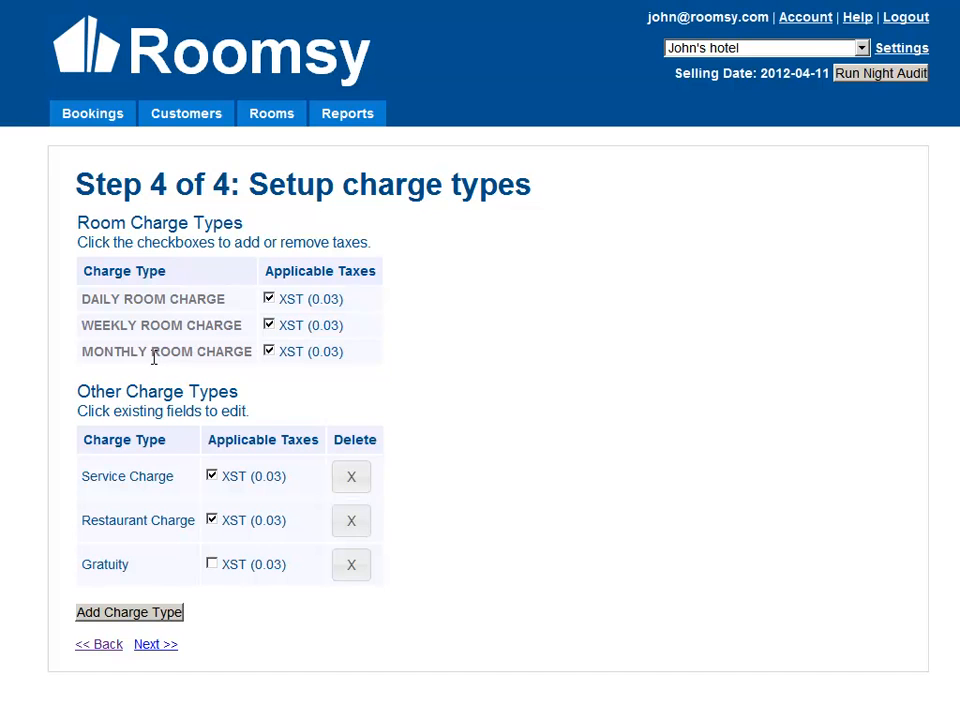
left_click(270, 354)
Step: Add a new other charge type named Bar Charge
left_click(112, 618)
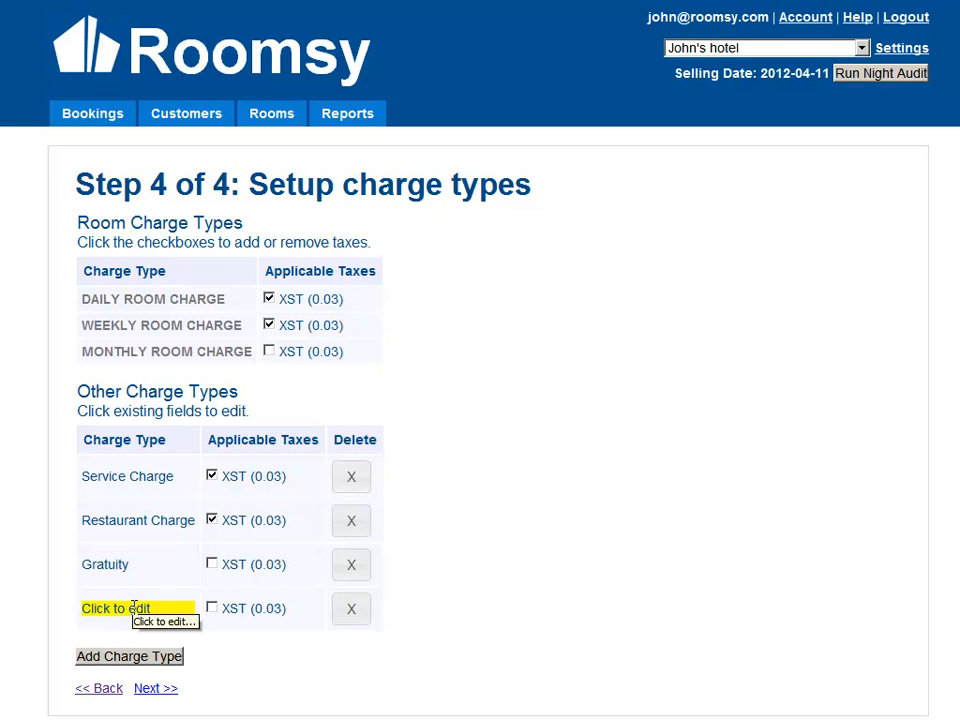
left_click(133, 608)
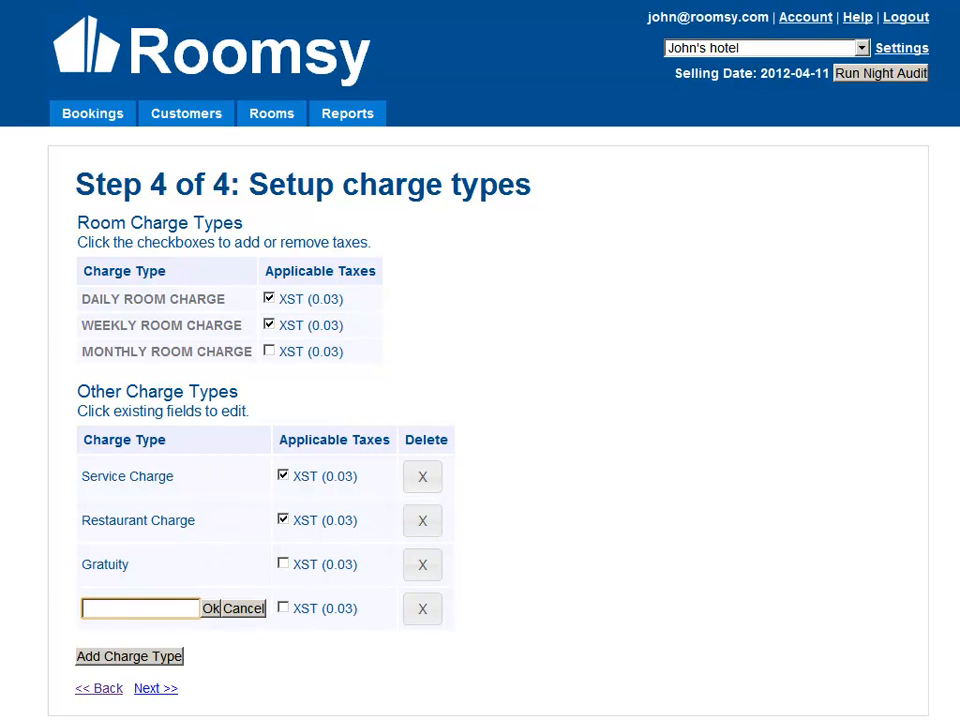
type("Bar Charge")
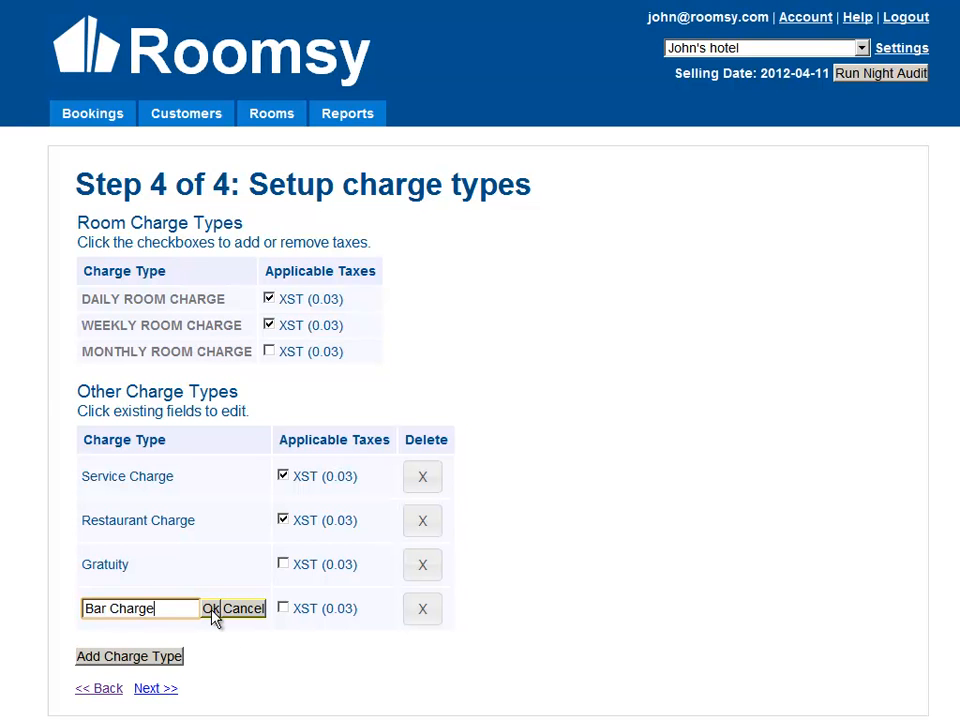
left_click(211, 610)
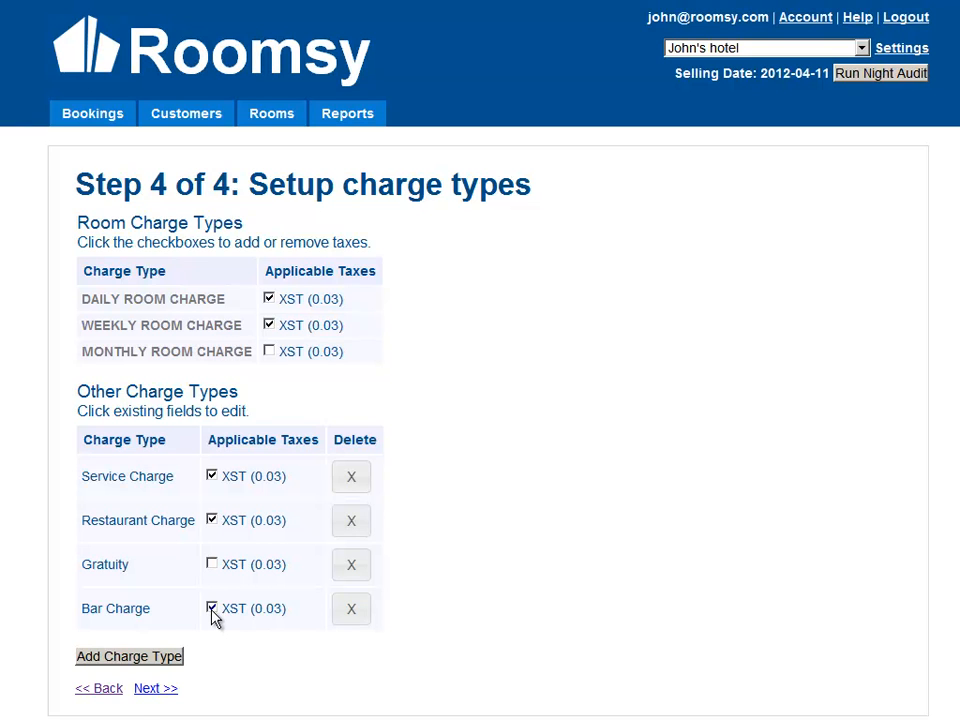
Step: Finish the setup wizard and go to the bookings dashboard
left_click(154, 689)
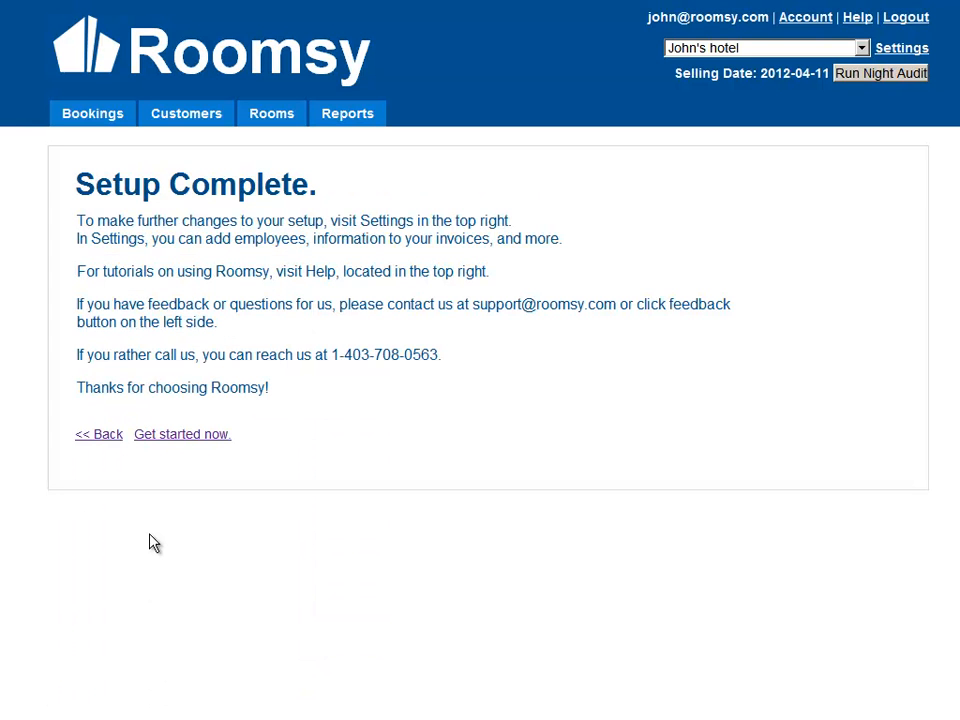
left_click(185, 436)
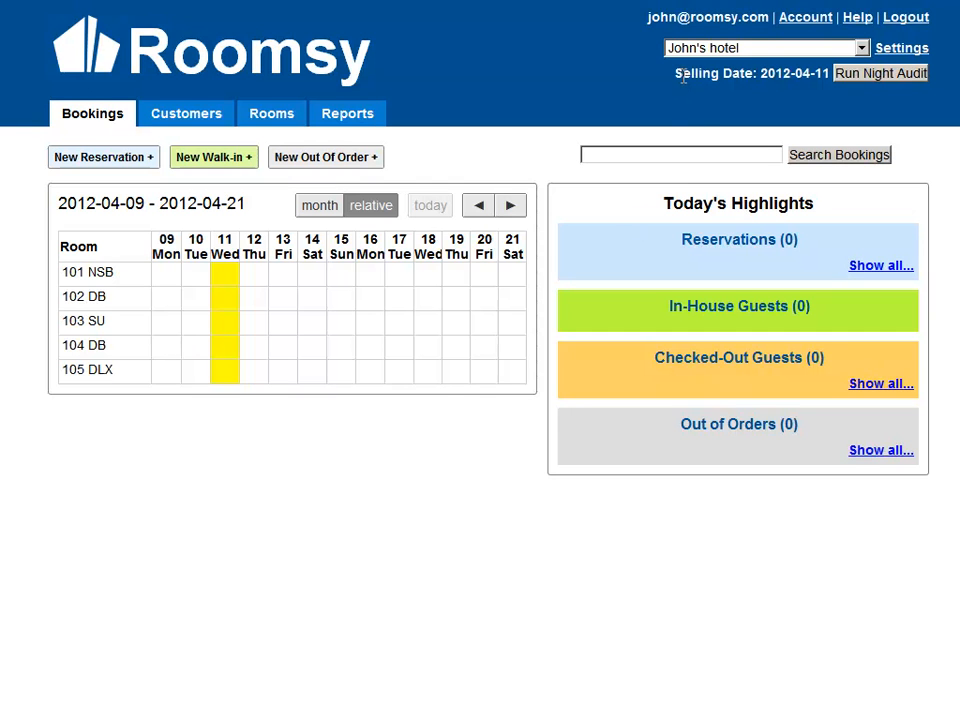
Step: Open the hotel's property settings
left_click_drag(762, 73, 823, 97)
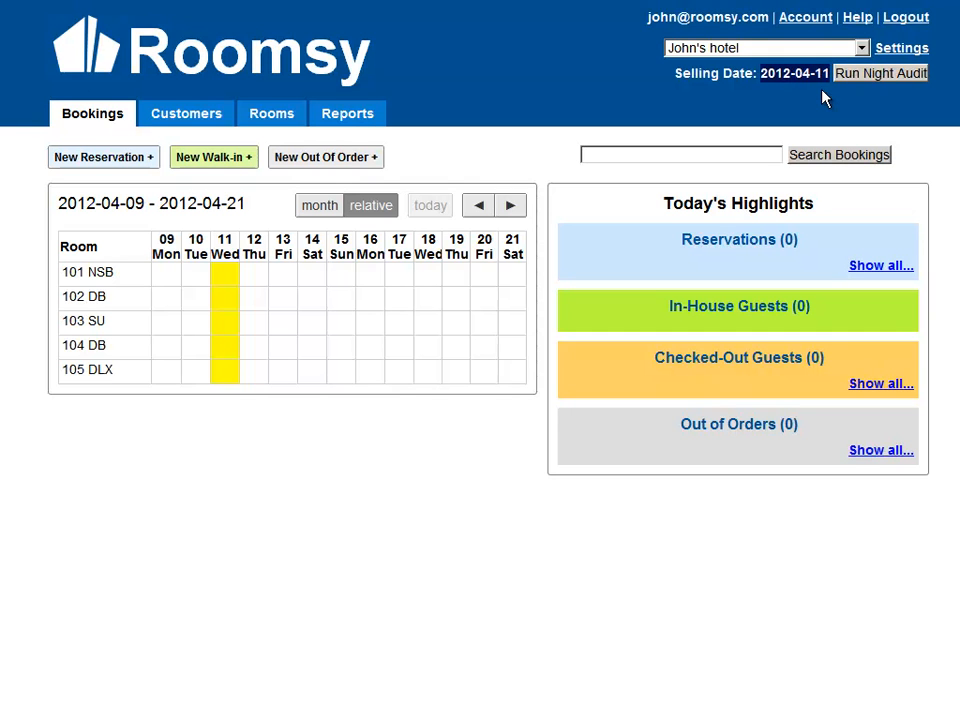
left_click(823, 97)
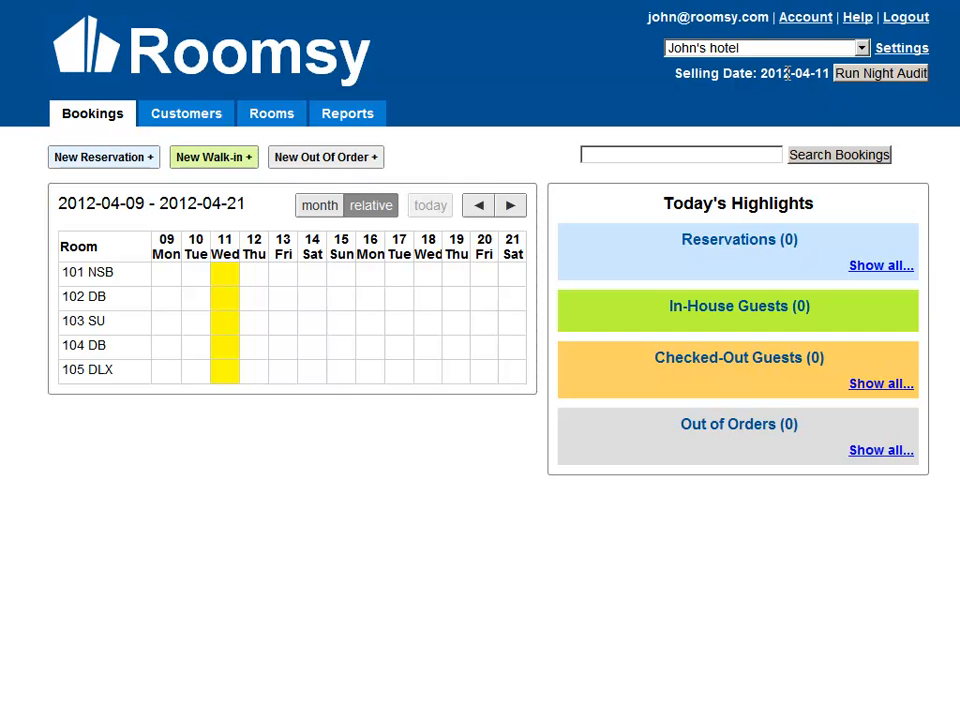
left_click_drag(785, 73, 797, 73)
left_click(808, 77)
left_click(913, 48)
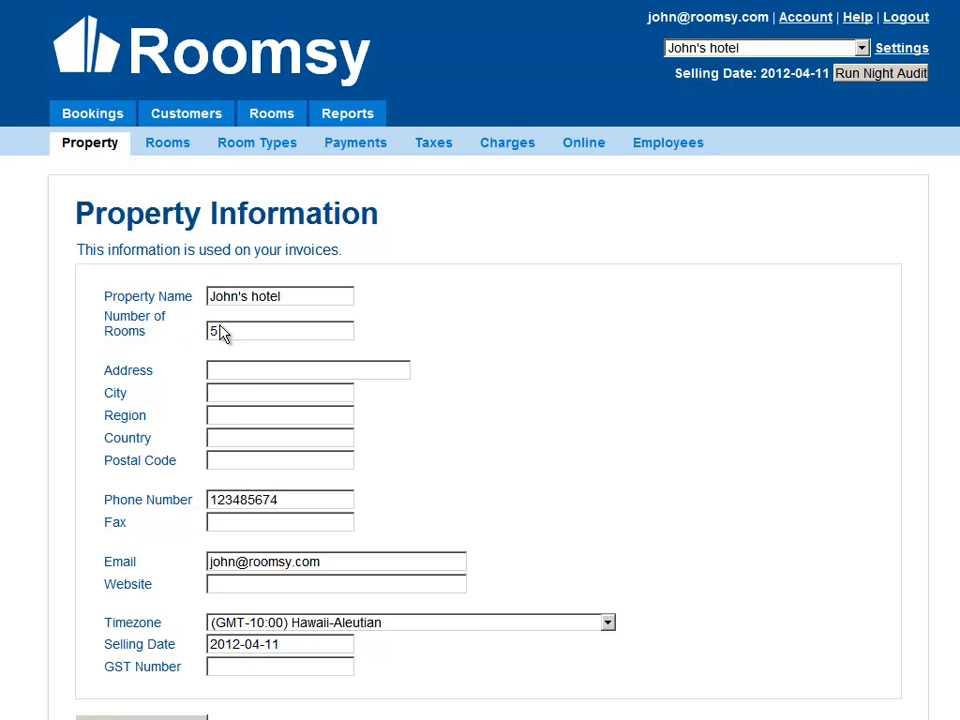
Step: Fill in the hotel's street address, city, region, country and postal code in the property information
left_click(221, 375)
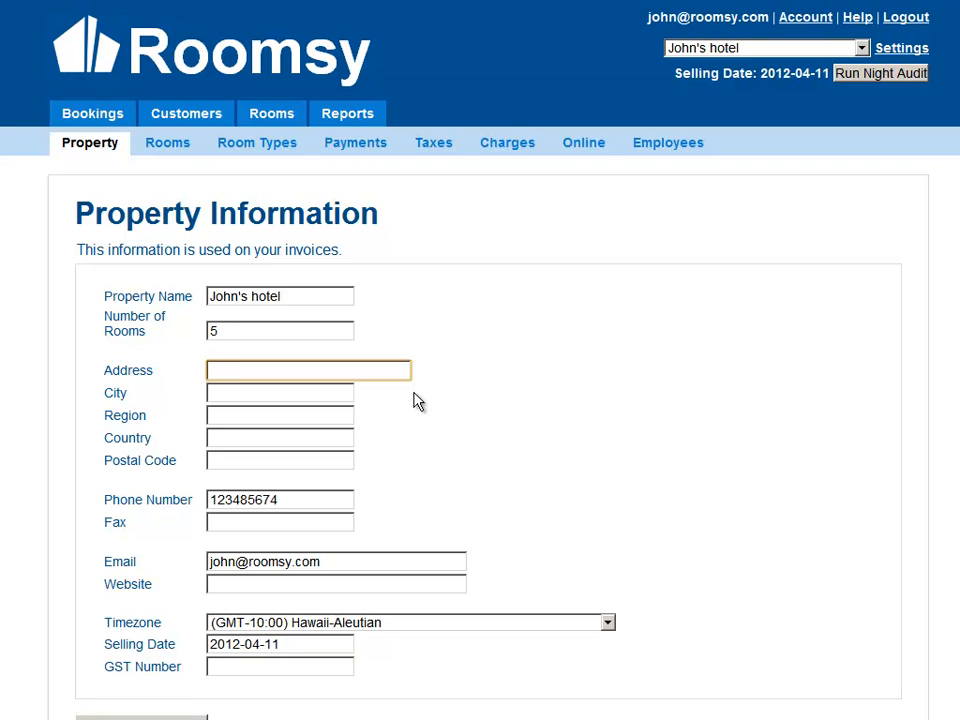
type("123 St")
key("Tab")
type("Edmonton")
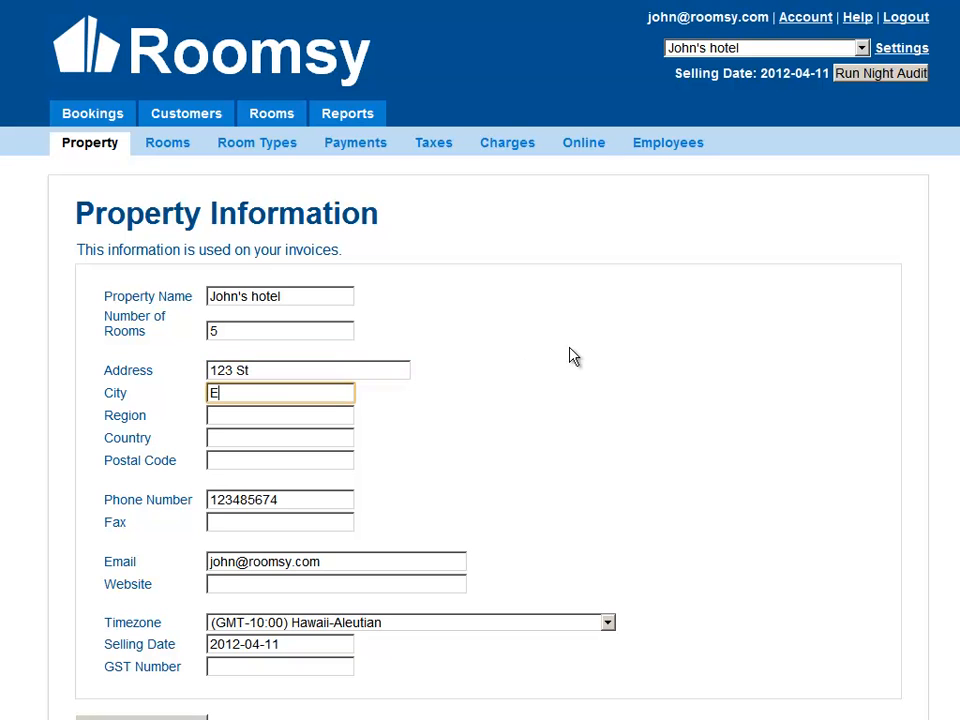
key("Tab")
type("Alberta")
key("Tab")
type("Canada")
key("Tab")
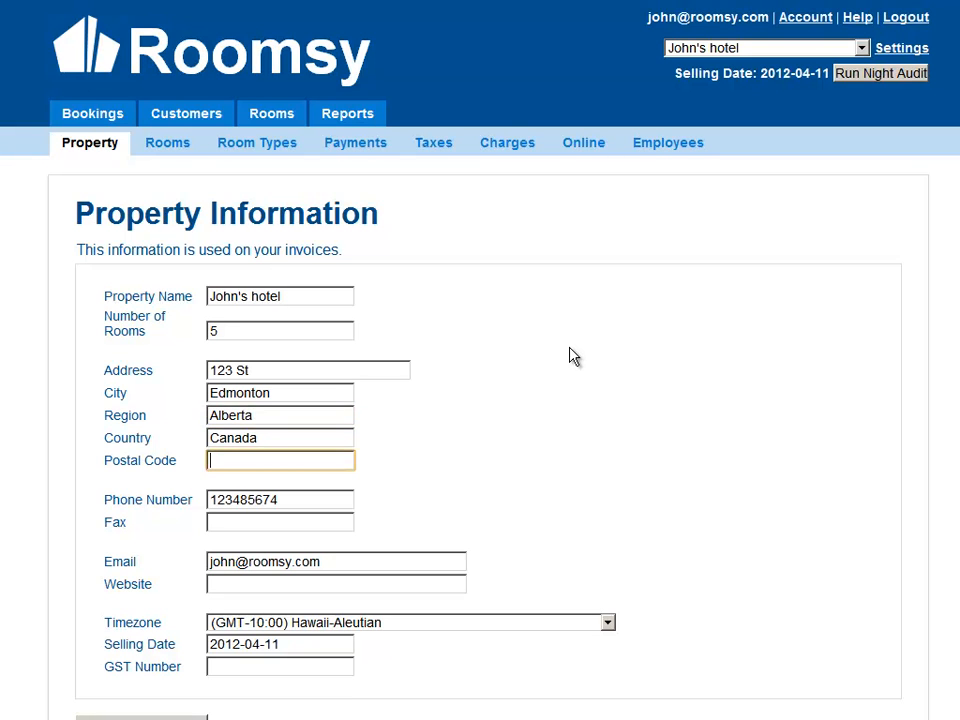
type("A1b2k")
Step: Enter the hotel's fax number, the website johnshotel.com and the GST number
left_click(287, 522)
type("1234123")
left_click(286, 589)
type("johnshotel.com")
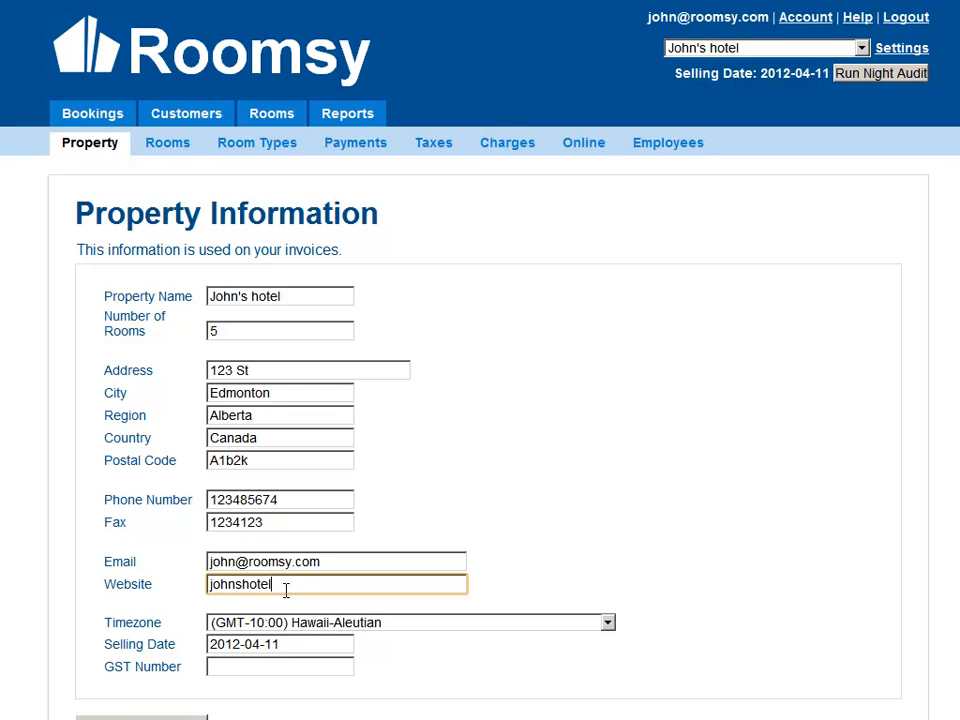
left_click(249, 666)
type("12345")
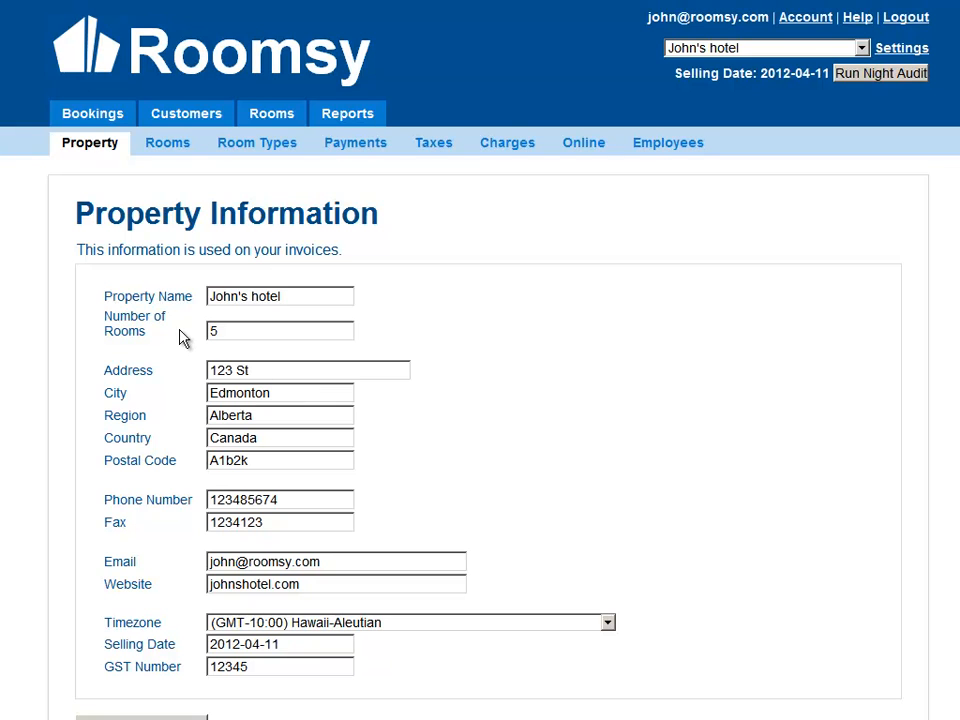
Step: Mark all five rooms, 101 to 105, as able to be sold online
left_click(168, 149)
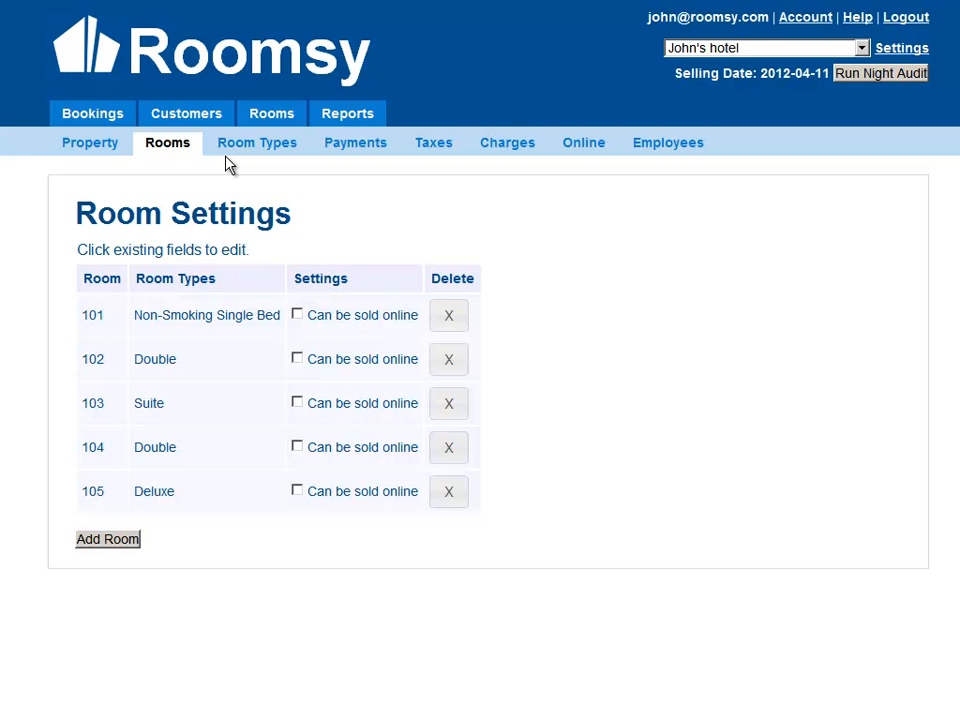
left_click(297, 316)
left_click(298, 362)
left_click(296, 408)
left_click(297, 449)
left_click(297, 493)
Step: Review the room types and their daily, weekly and monthly rates
left_click(254, 153)
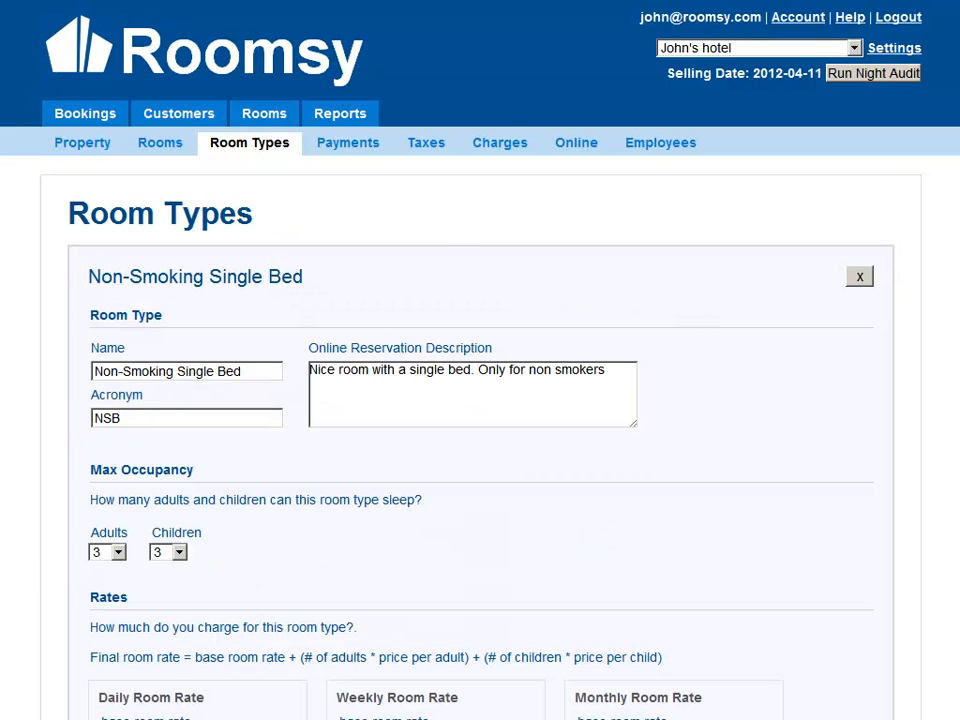
scroll(480, 360, "down", 5)
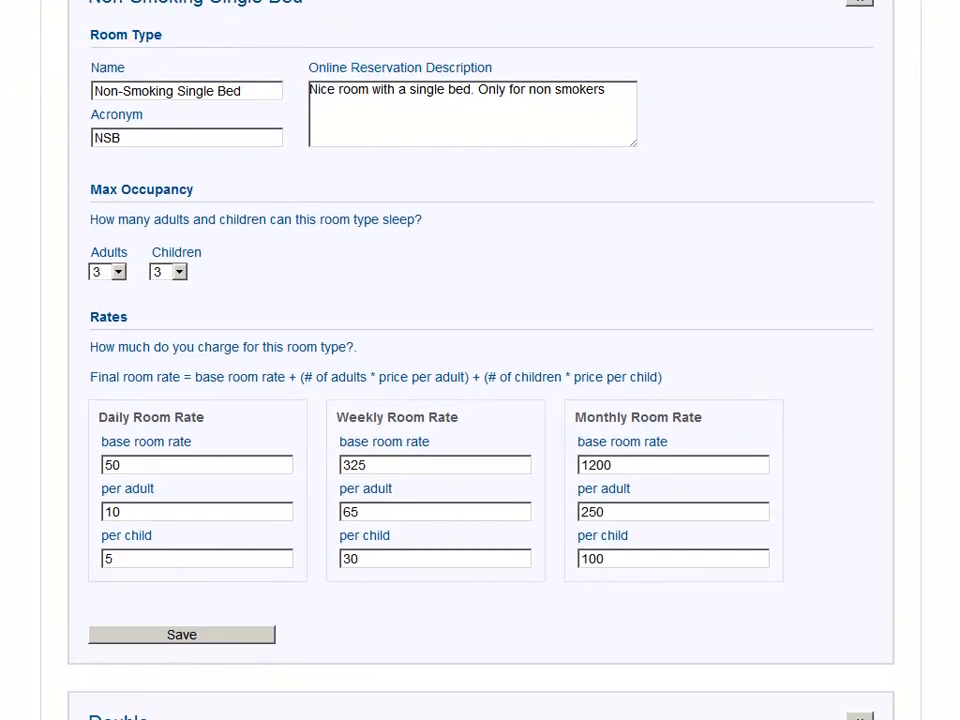
scroll(480, 360, "down", 4)
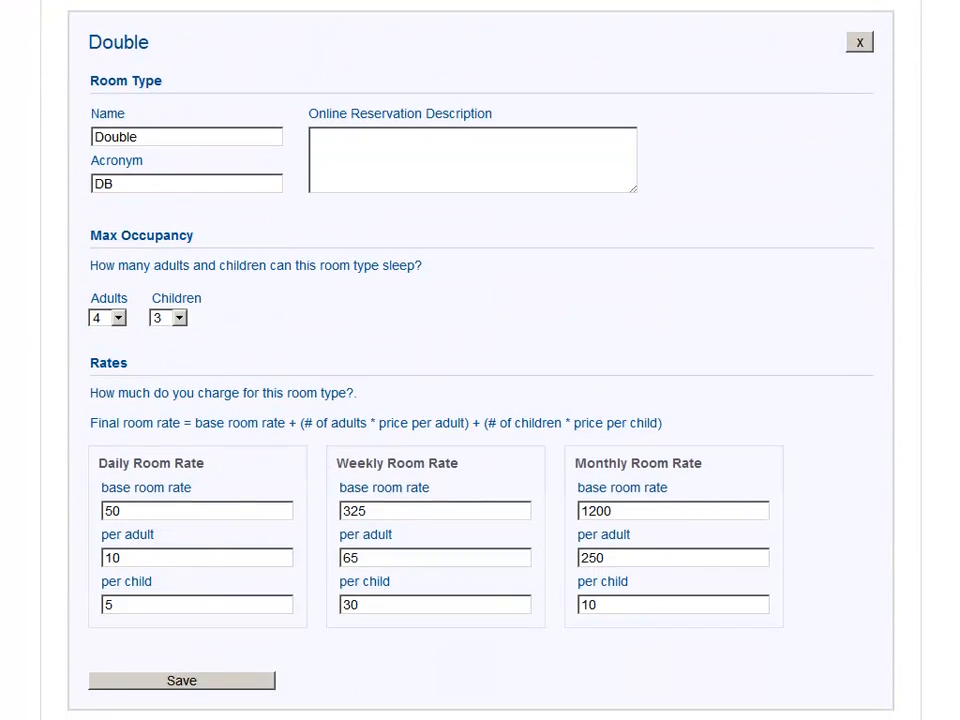
scroll(480, 360, "down", 7)
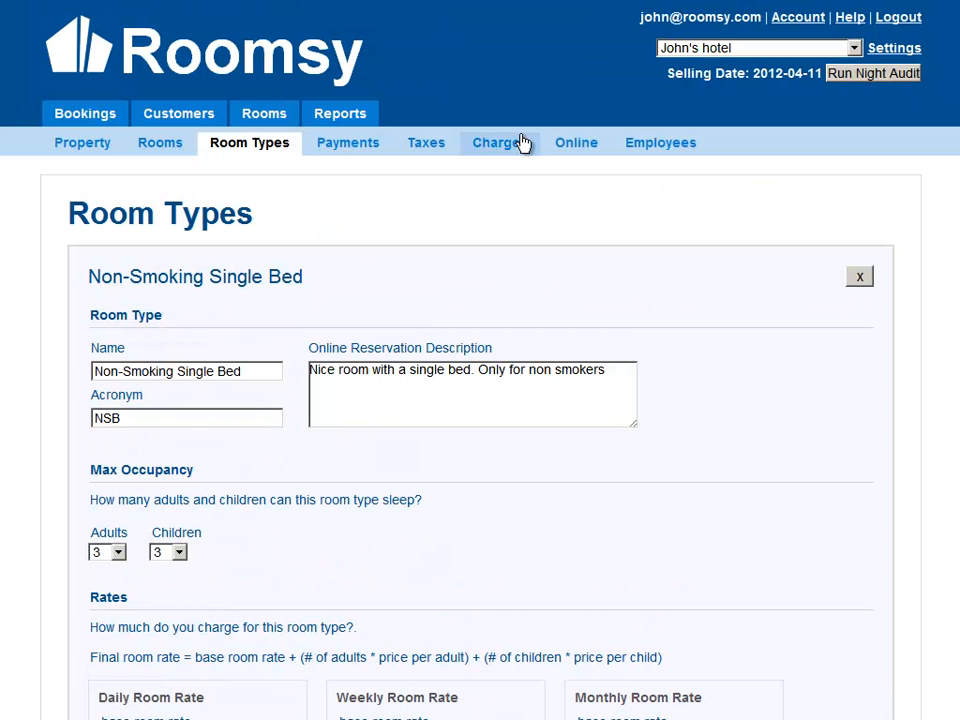
Step: Add a new payment type named Discovery
left_click(351, 152)
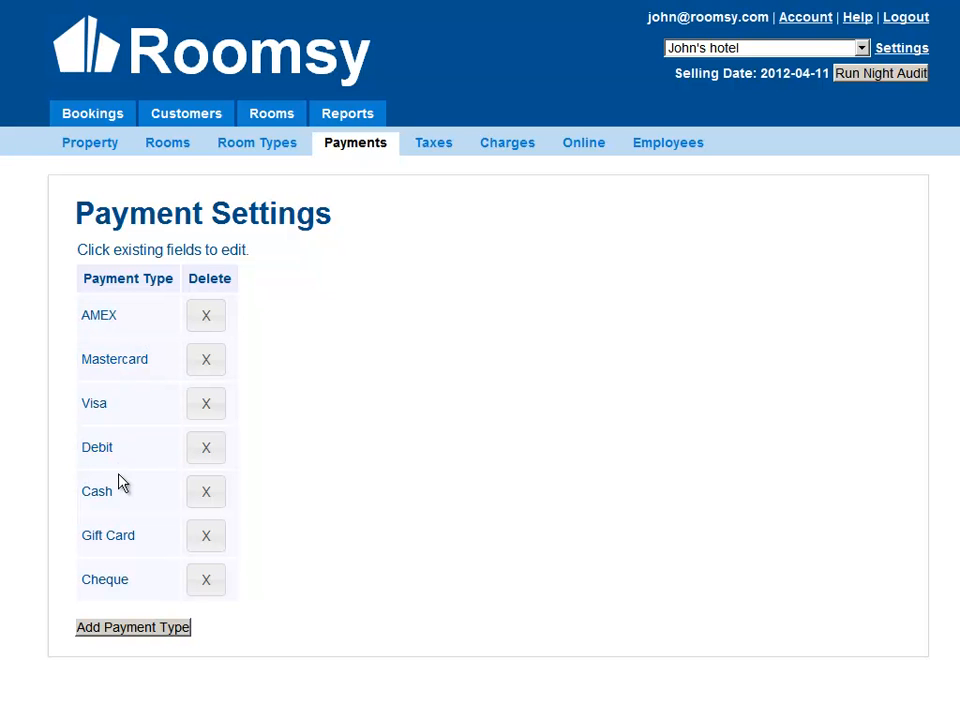
left_click(138, 630)
left_click(121, 623)
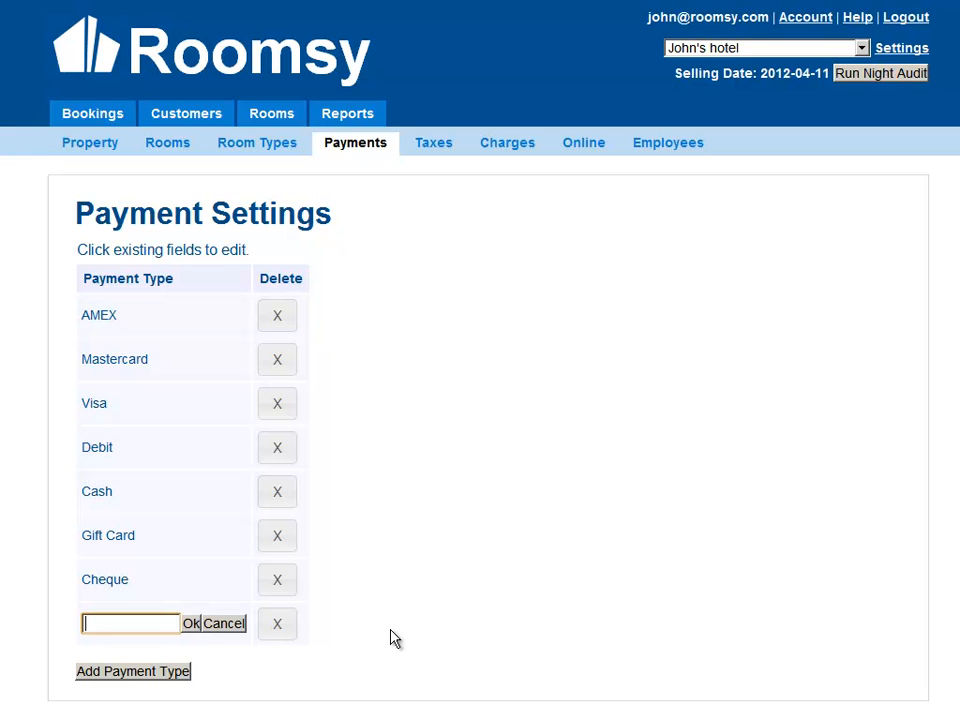
type("Discovery")
left_click(190, 626)
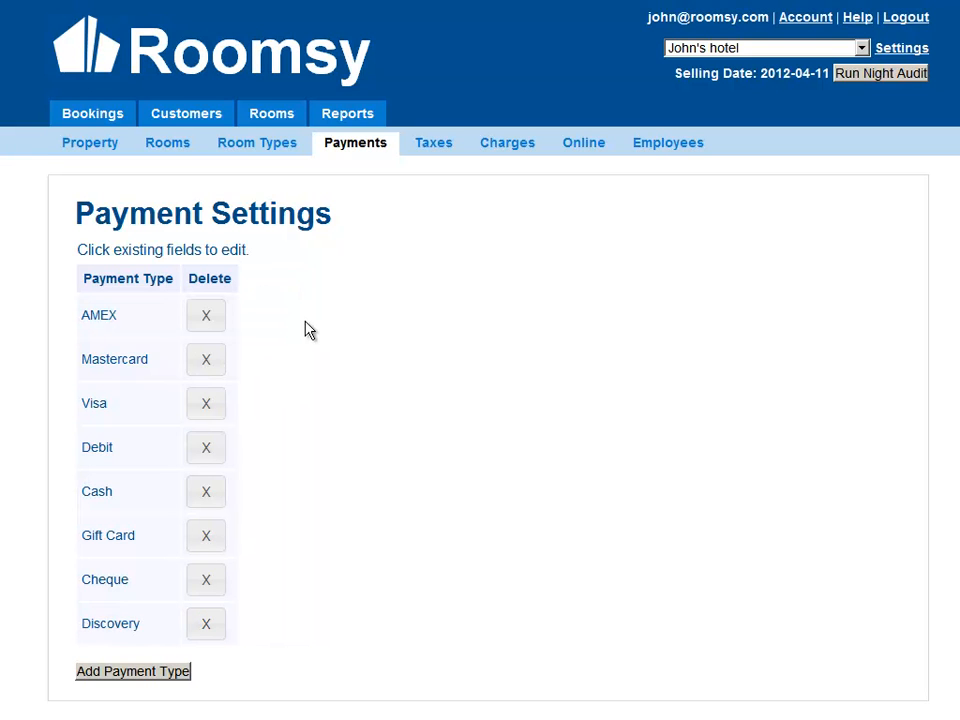
Step: Add an other charge type named Damage Charge and apply the XST tax to it
left_click(433, 146)
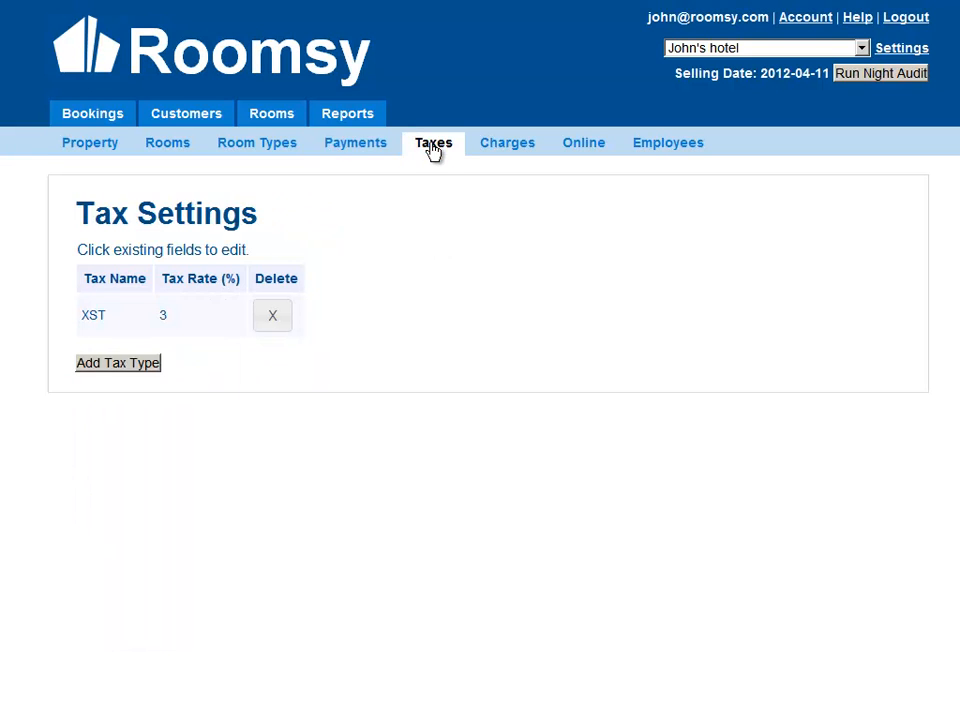
left_click(514, 146)
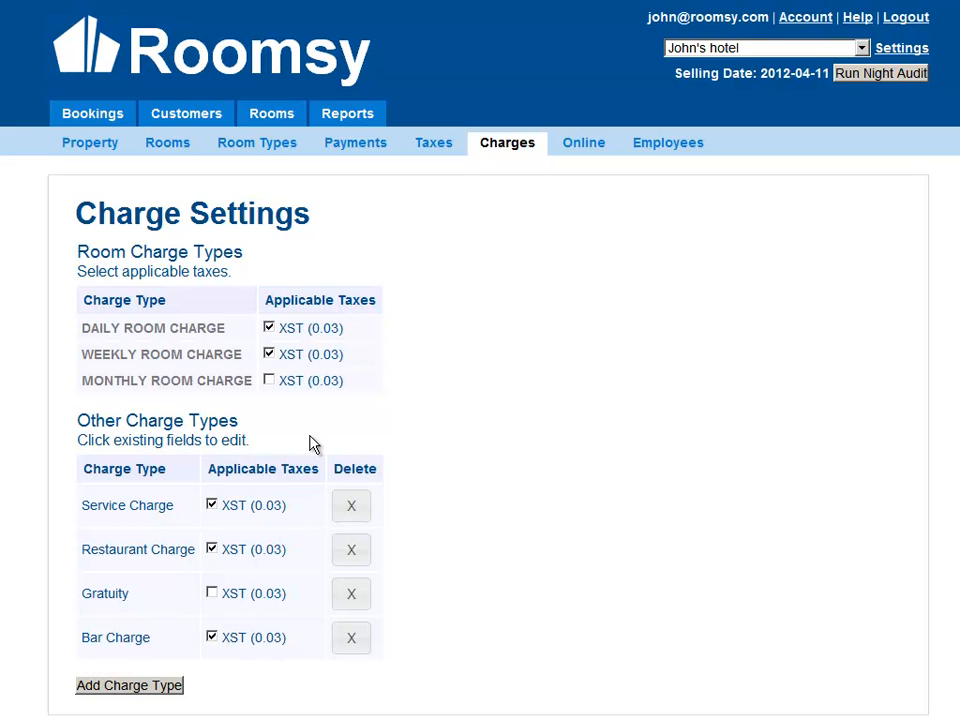
left_click(117, 688)
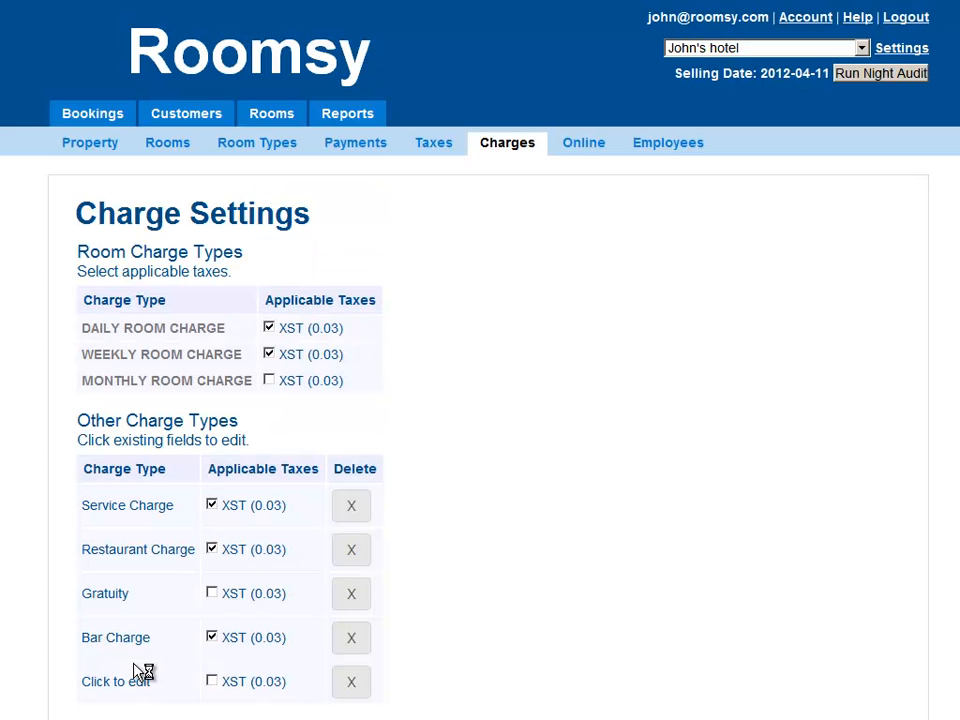
left_click(131, 680)
type("Dam")
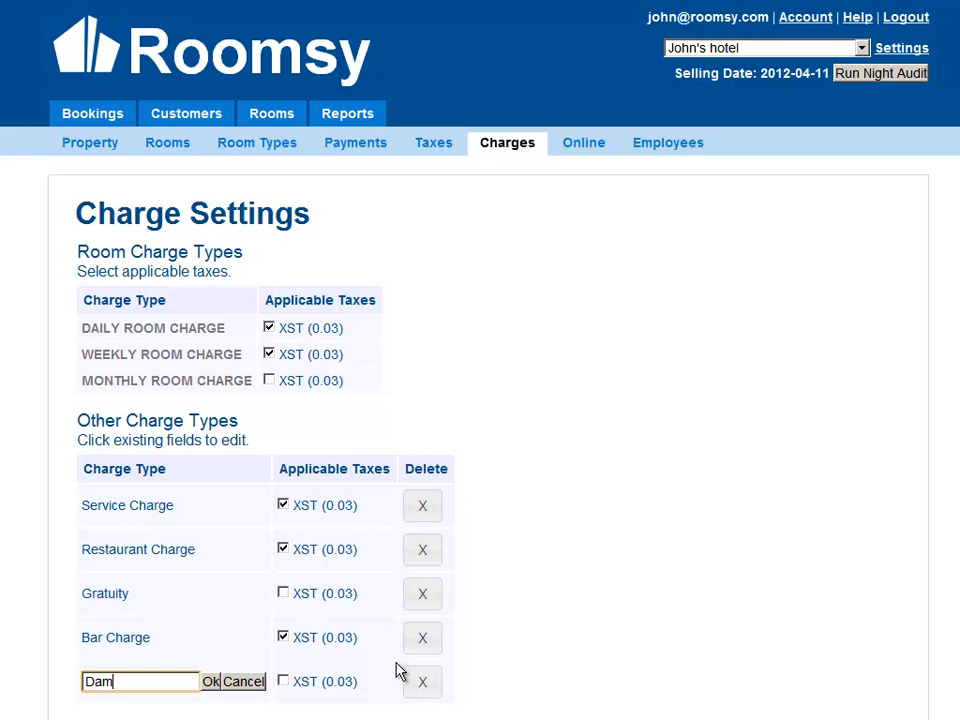
type("age Charge")
left_click(210, 686)
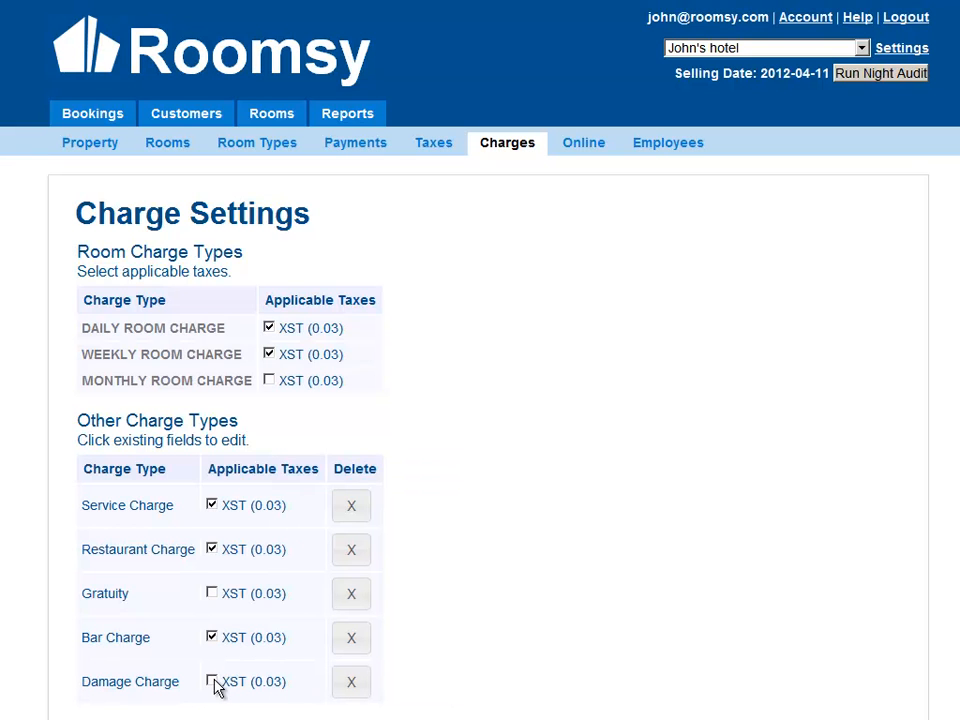
left_click(213, 681)
Step: Open the online reservations settings and select the iframe embed code for the booking widget
left_click(581, 145)
left_click(200, 343)
left_click_drag(200, 343, 156, 330)
left_click(88, 295)
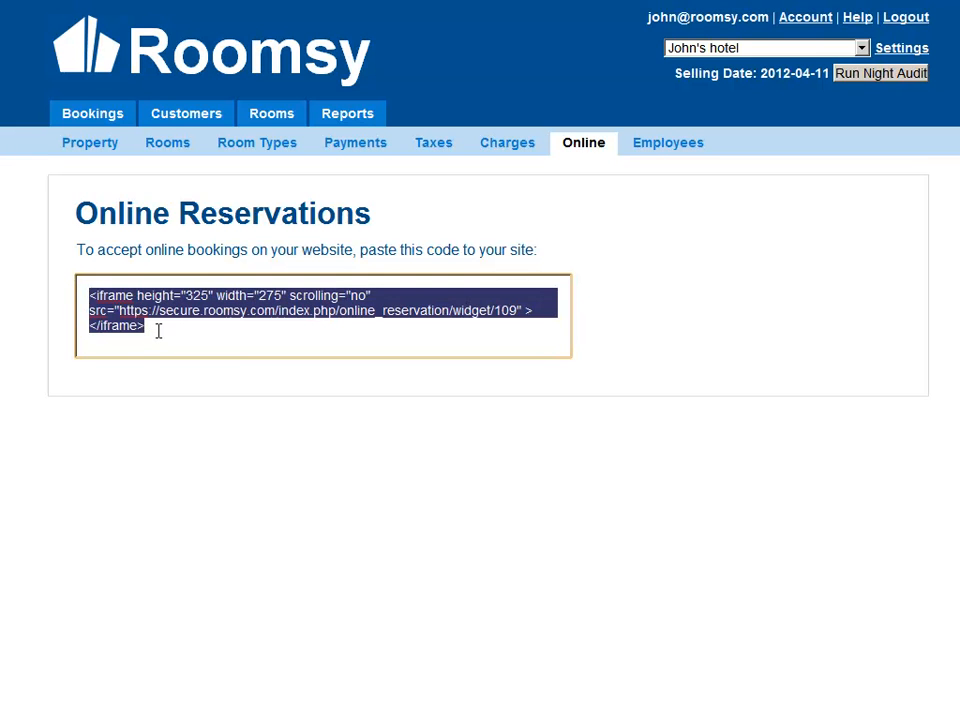
left_click(156, 330)
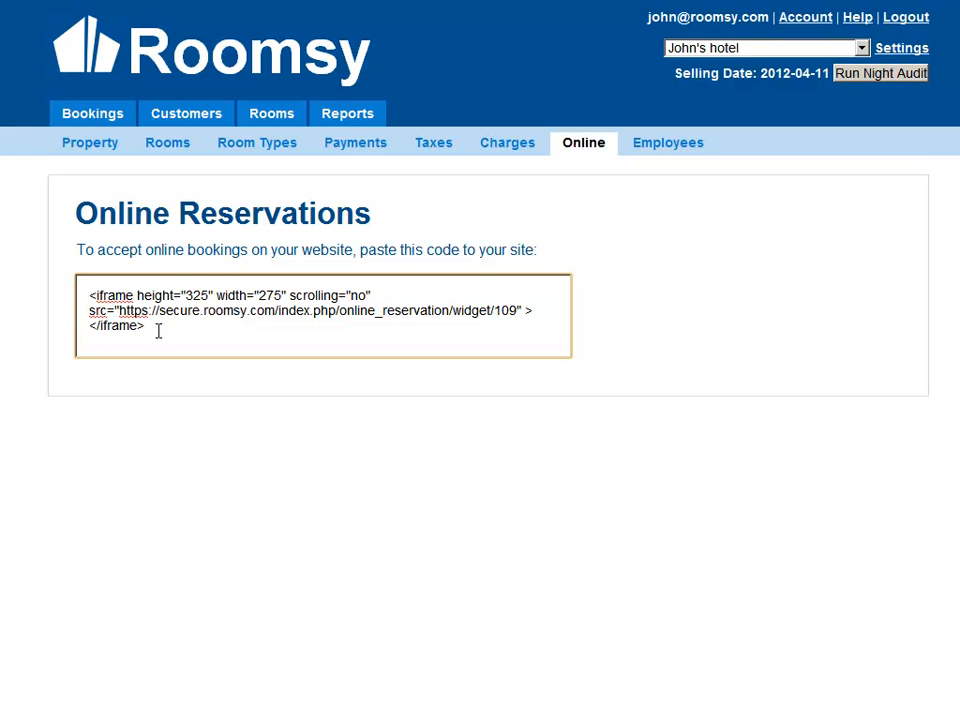
left_click(593, 40)
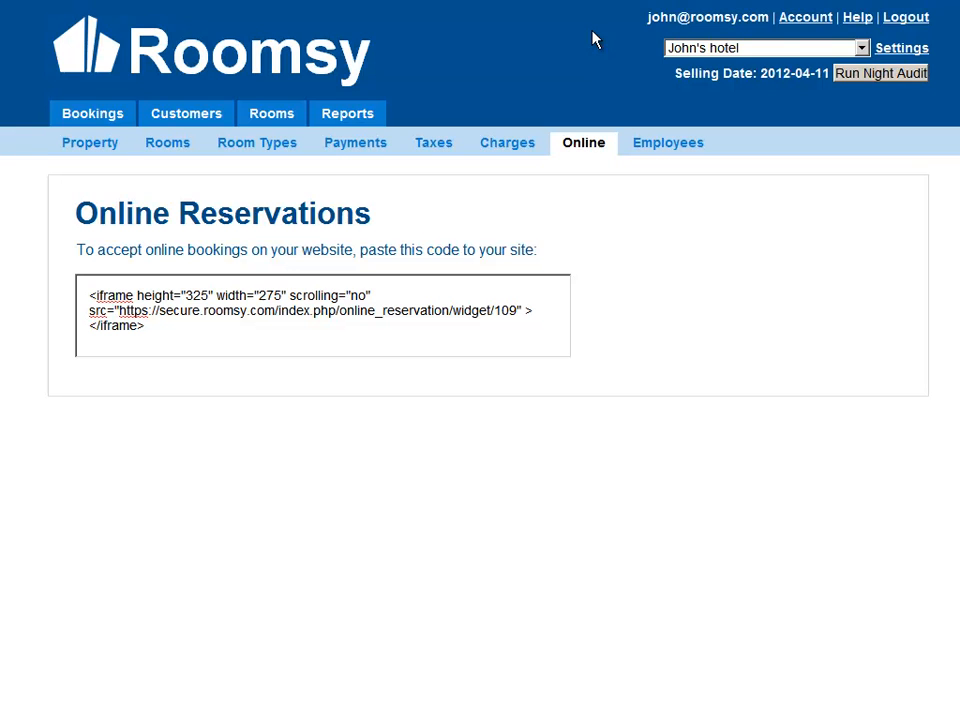
key("ctrl+l")
type("www.p")
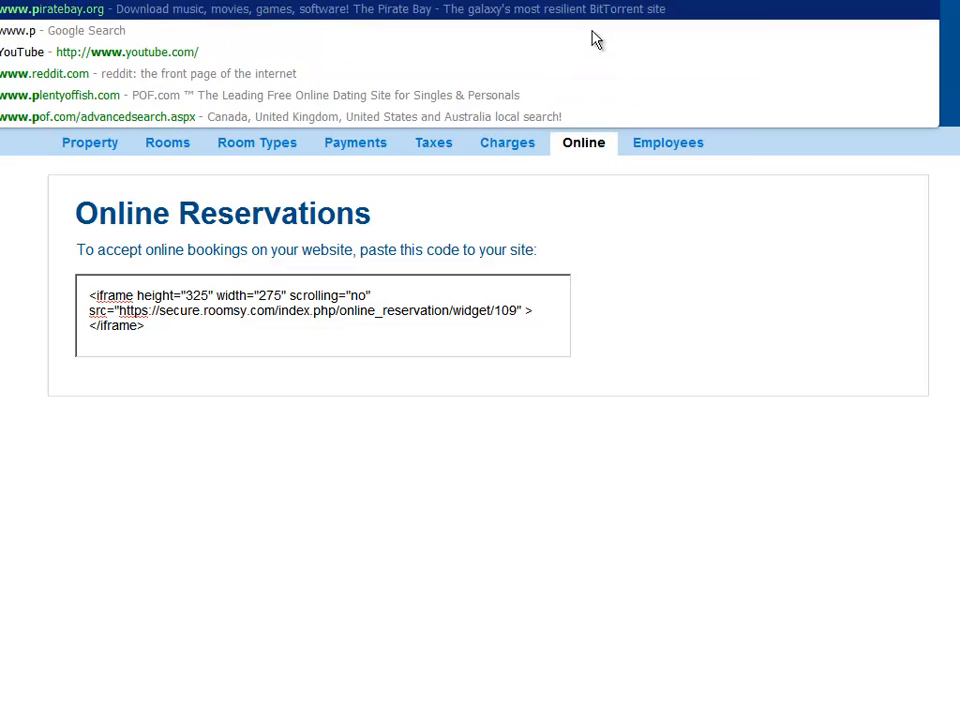
type("rovosthotel.ca")
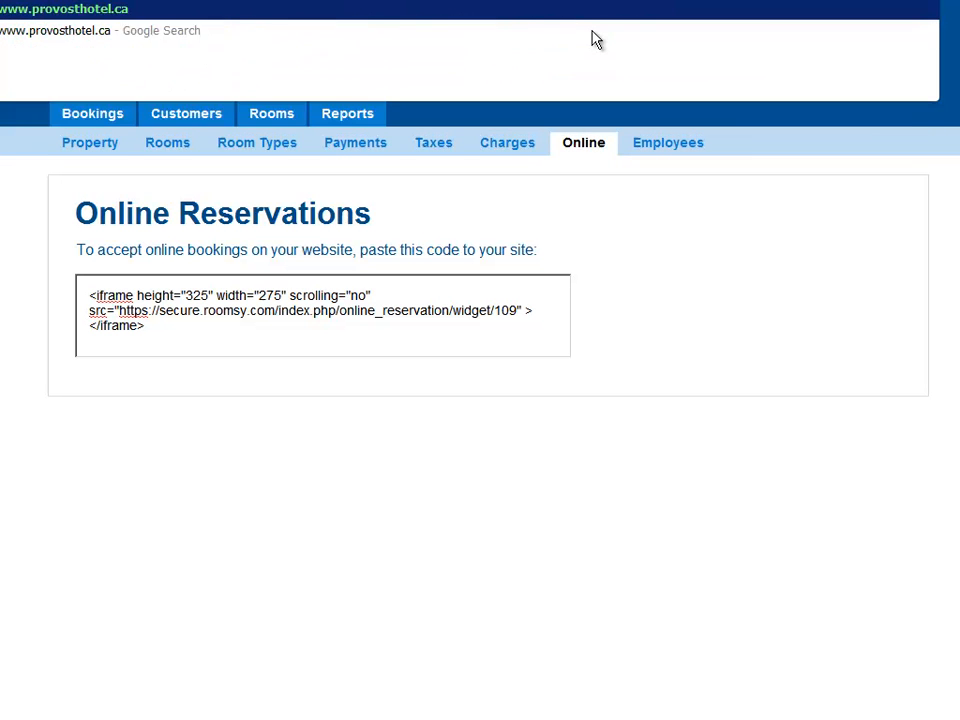
key("Return")
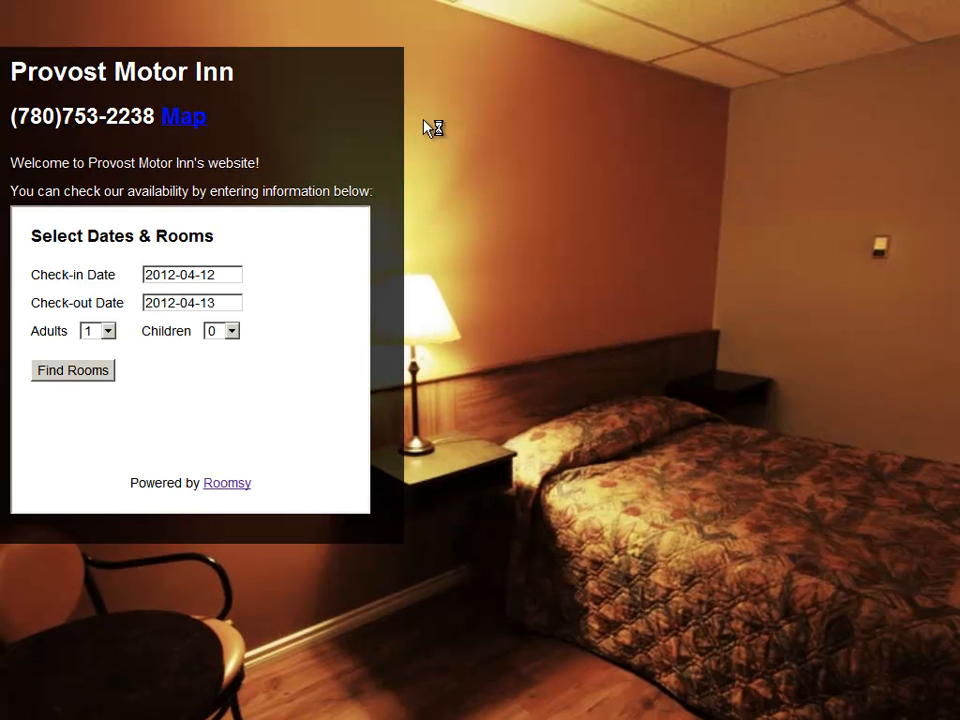
mouse_move(21, 221)
left_mouse_down()
mouse_move(100, 340)
mouse_move(294, 459)
mouse_move(293, 496)
mouse_move(236, 446)
mouse_move(55, 237)
mouse_move(33, 230)
left_mouse_up()
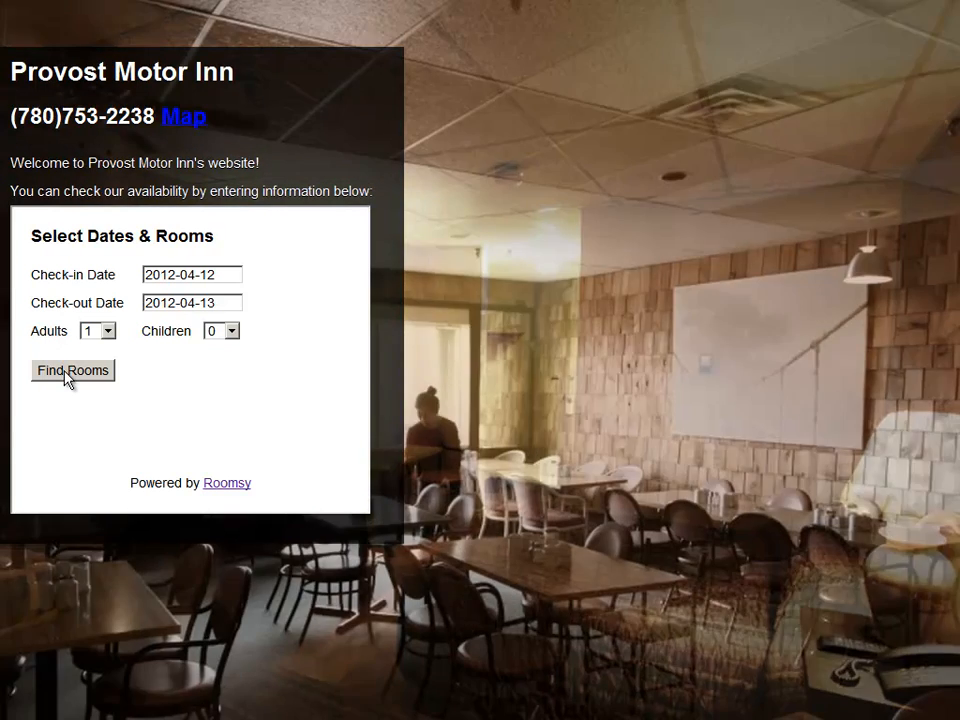
left_click(73, 372)
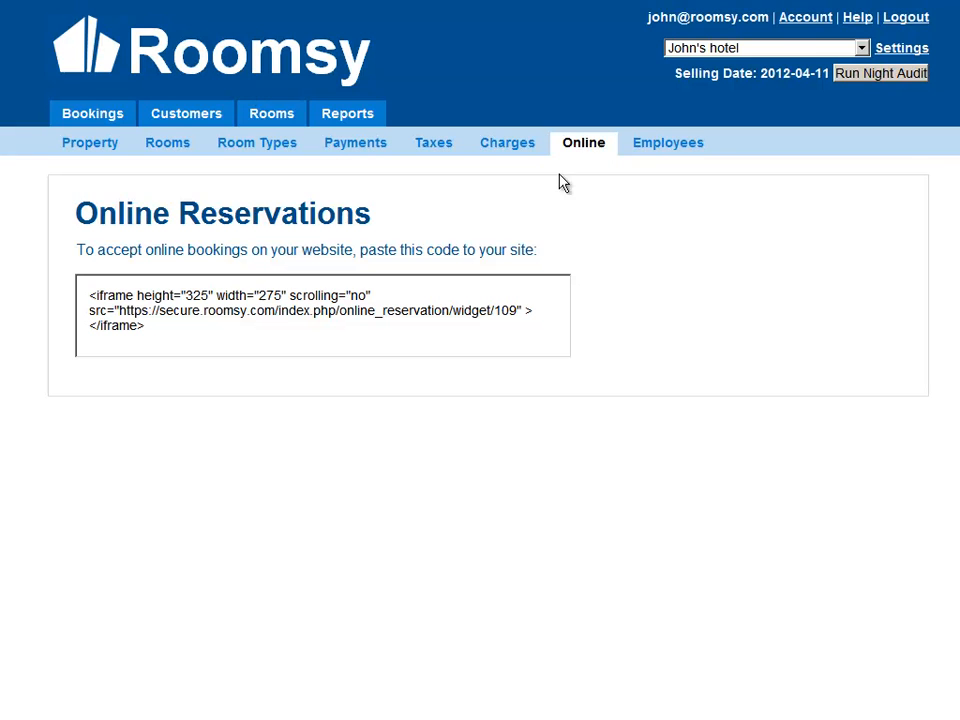
Step: Fill in a new employee's first name, last name and e-mail address in the employee settings
left_click(660, 155)
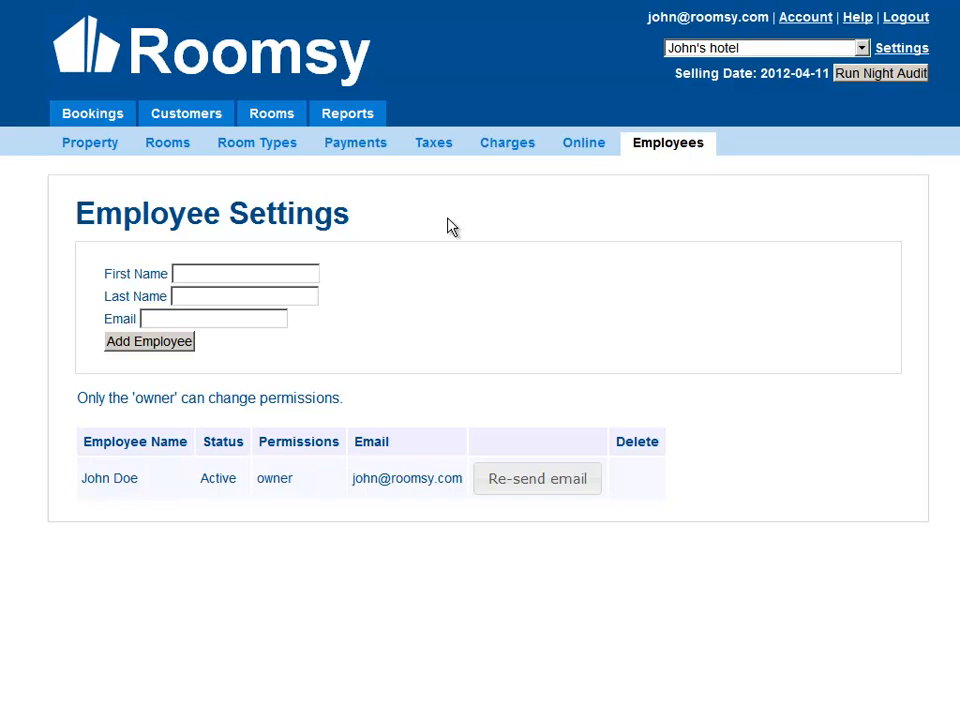
left_click(217, 274)
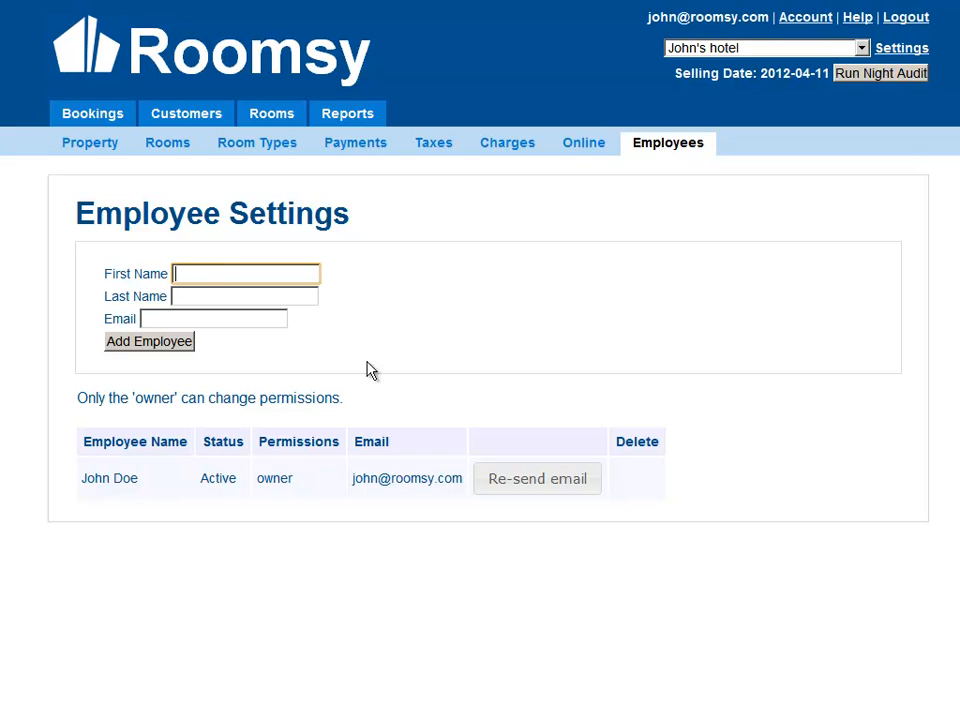
type("Joseph")
key("Tab")
type("Doe")
key("Tab")
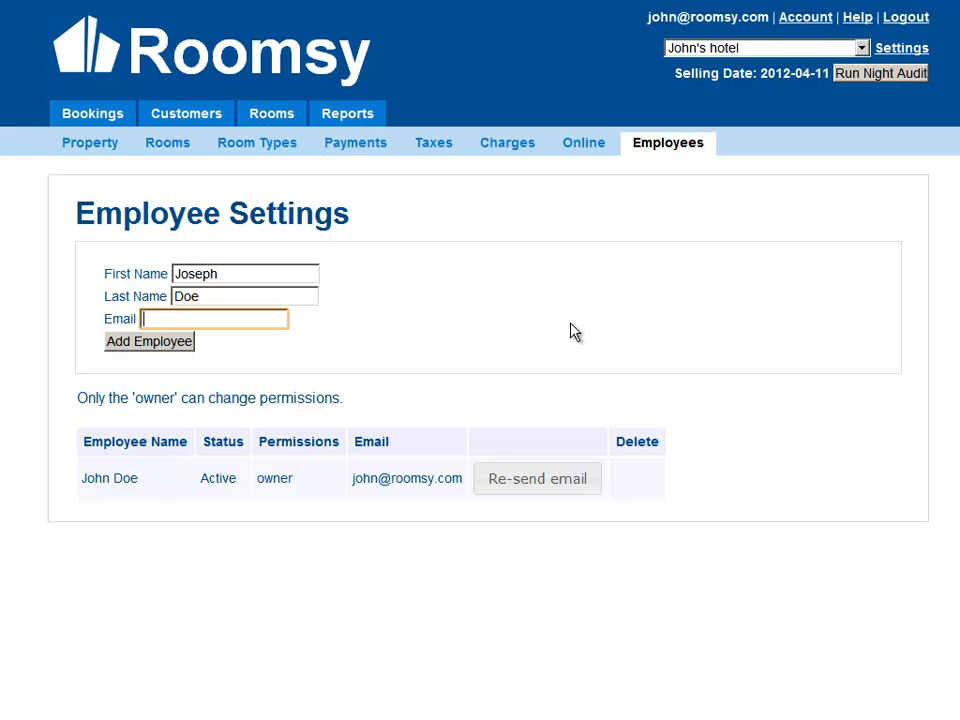
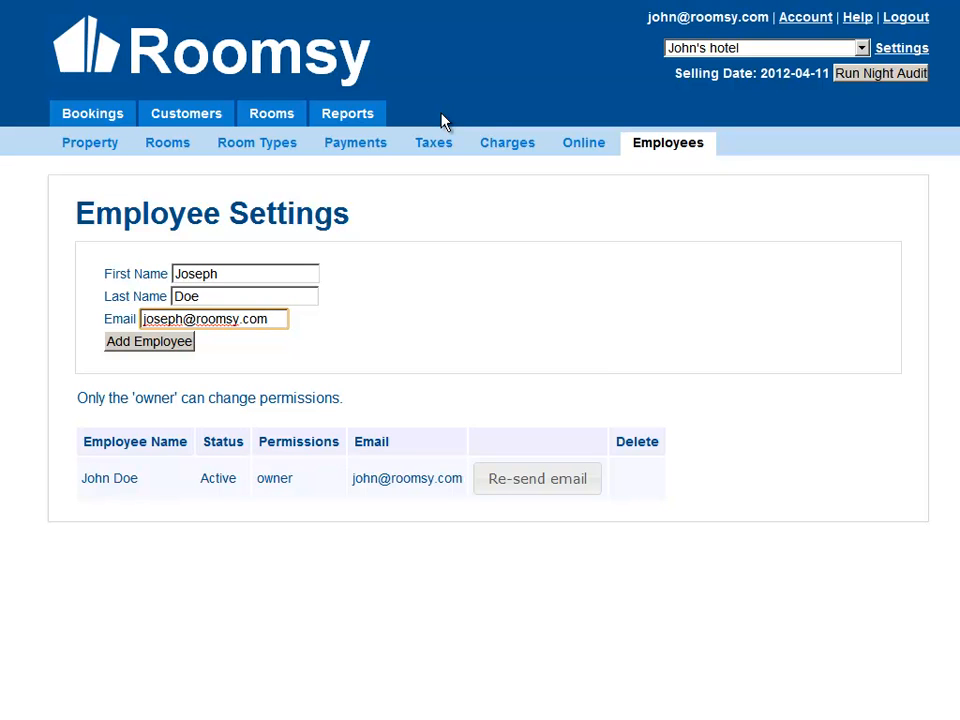
Step: Open the Help page and examine the support contact details
left_click(857, 20)
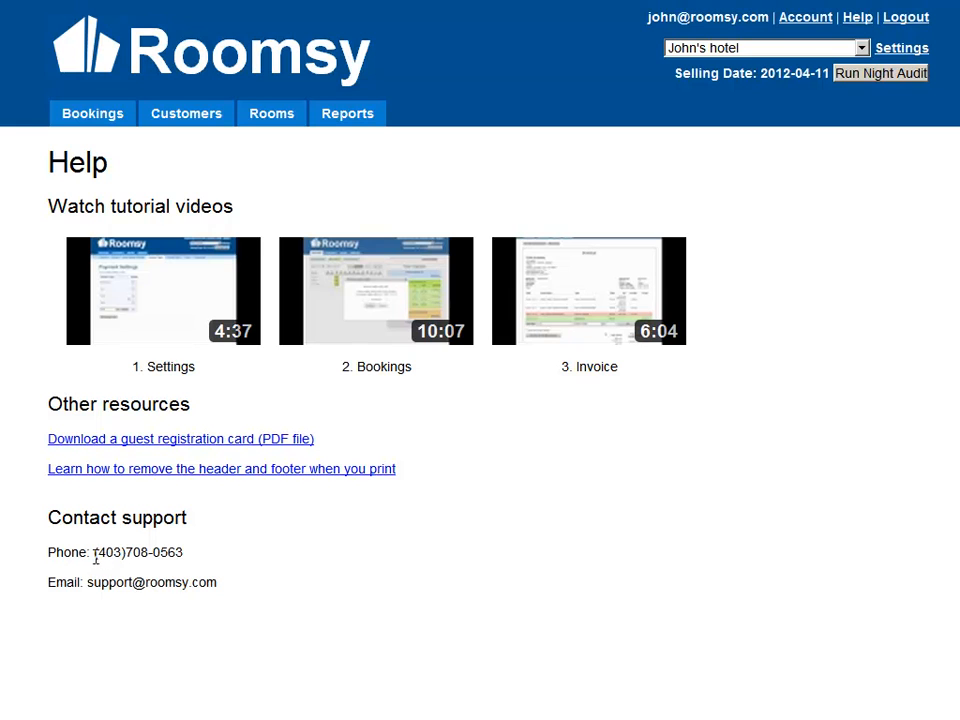
left_click_drag(92, 555, 189, 556)
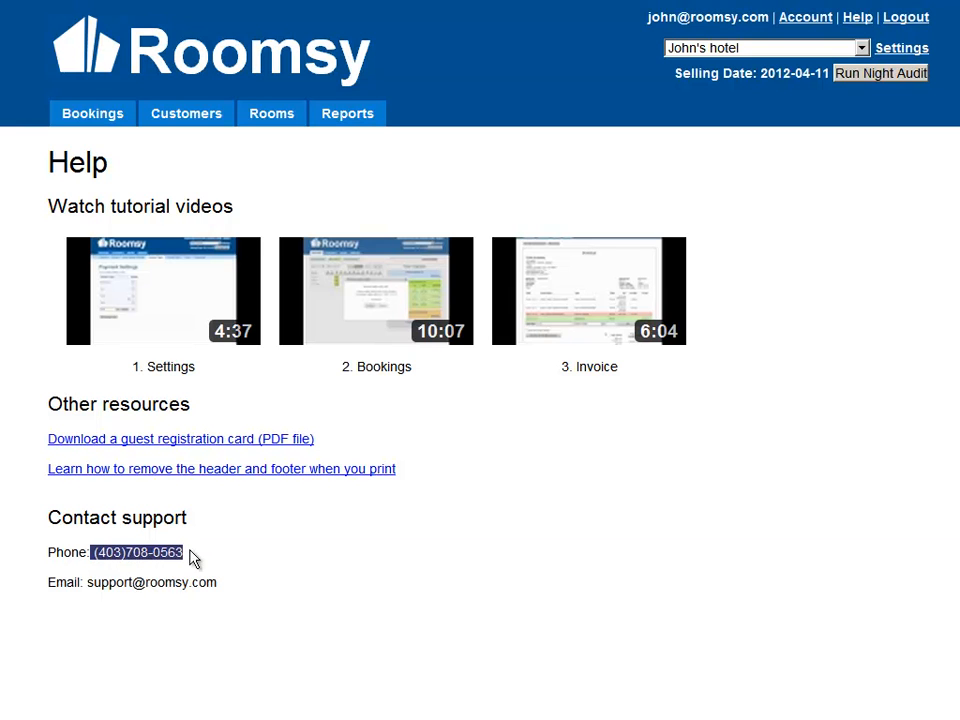
left_click(193, 558)
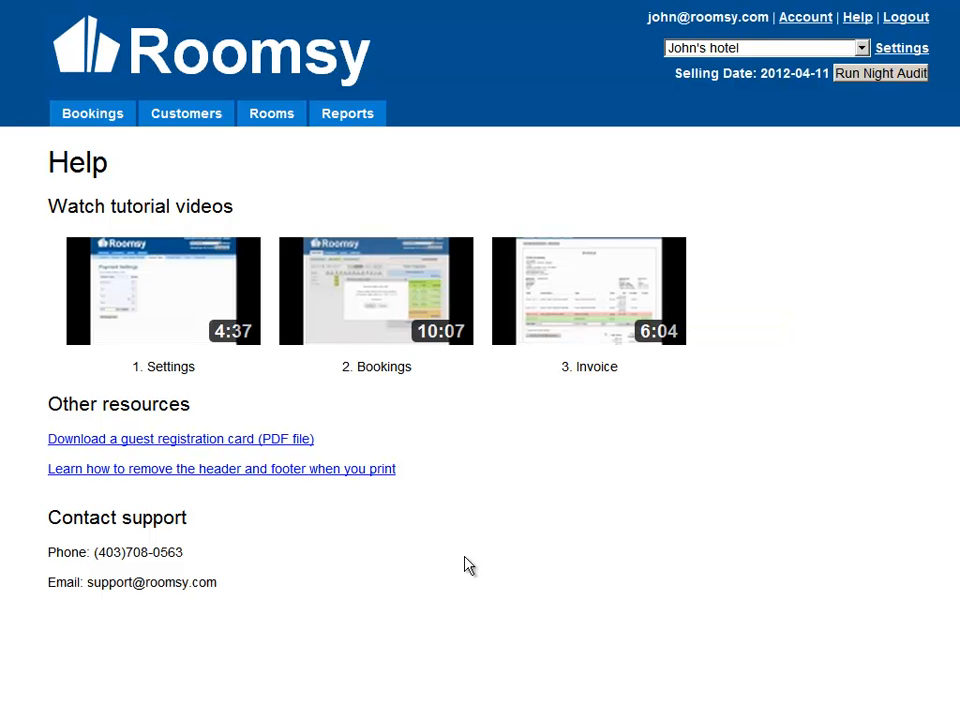
left_click_drag(208, 574, 242, 594)
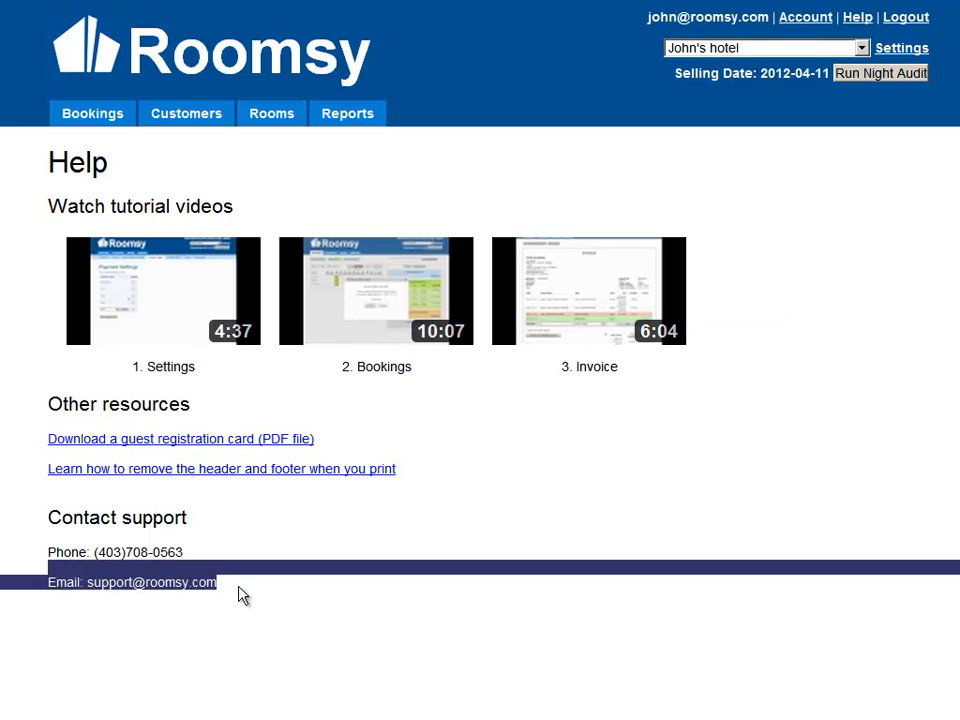
left_click(243, 593)
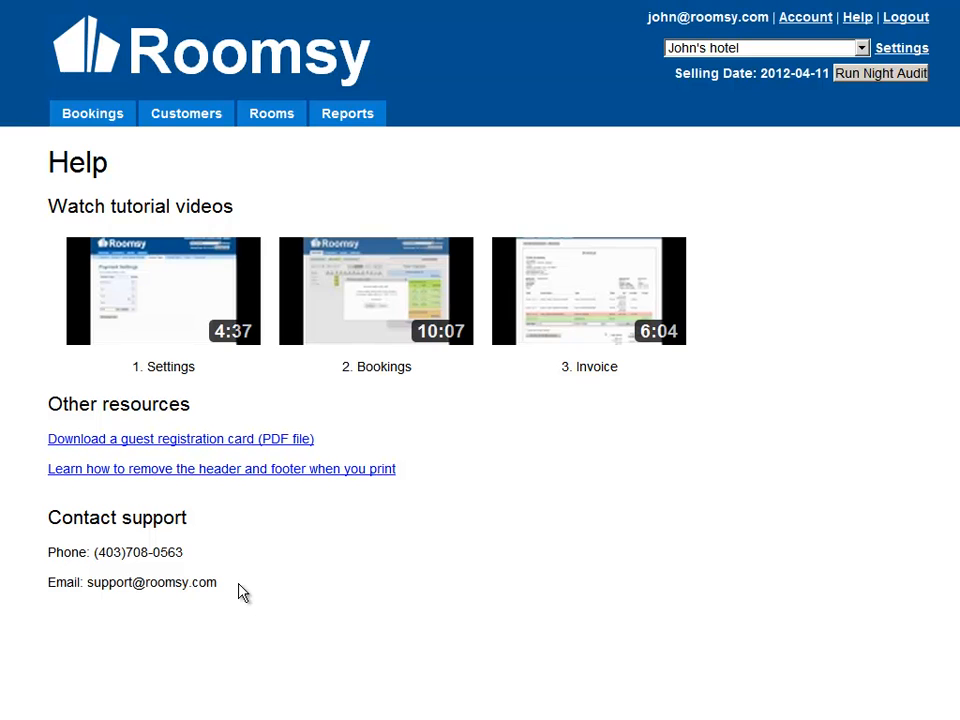